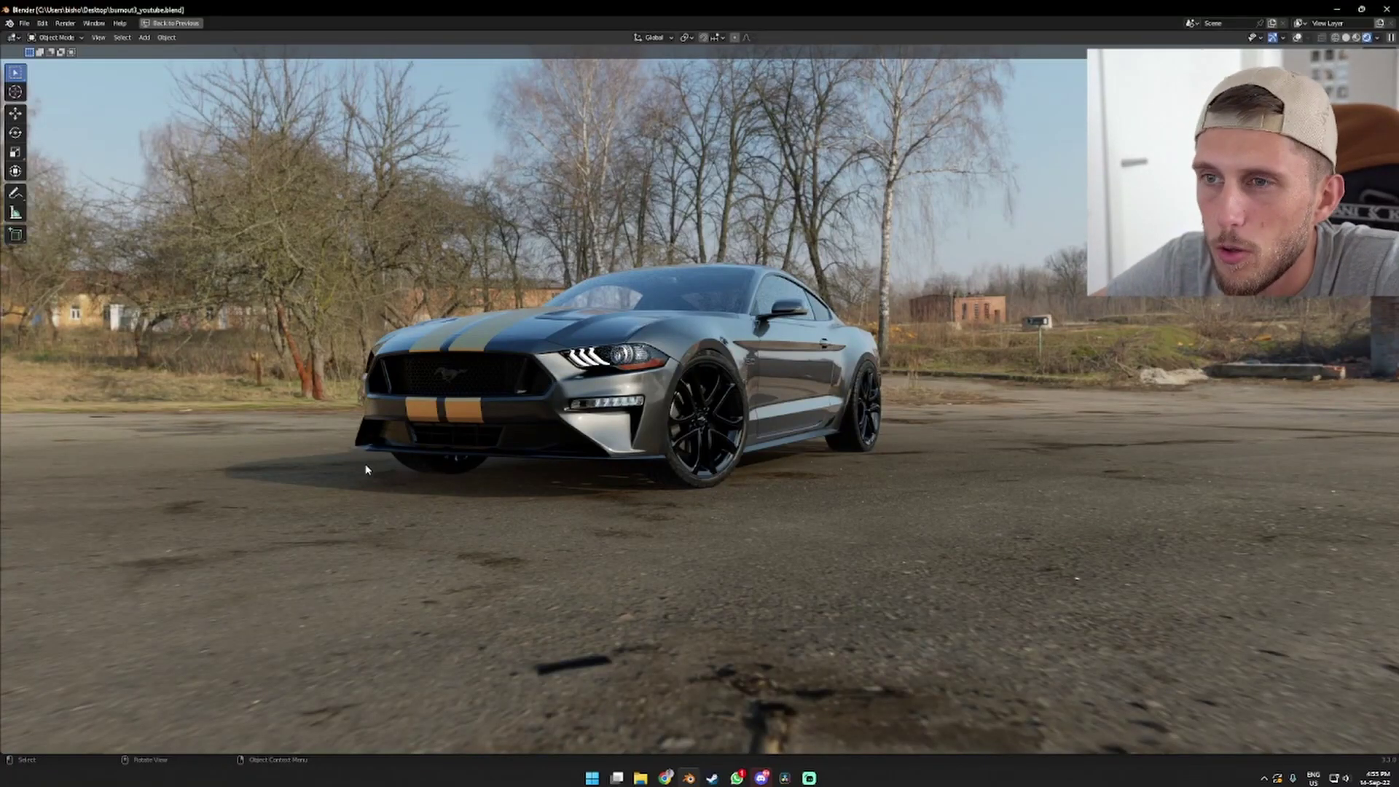
Examine the rendered Mustang and its HDR dome surroundings from several angles
{"action": "middle_click_drag", "start_coordinate": [364, 469], "coordinate": [628, 299]}
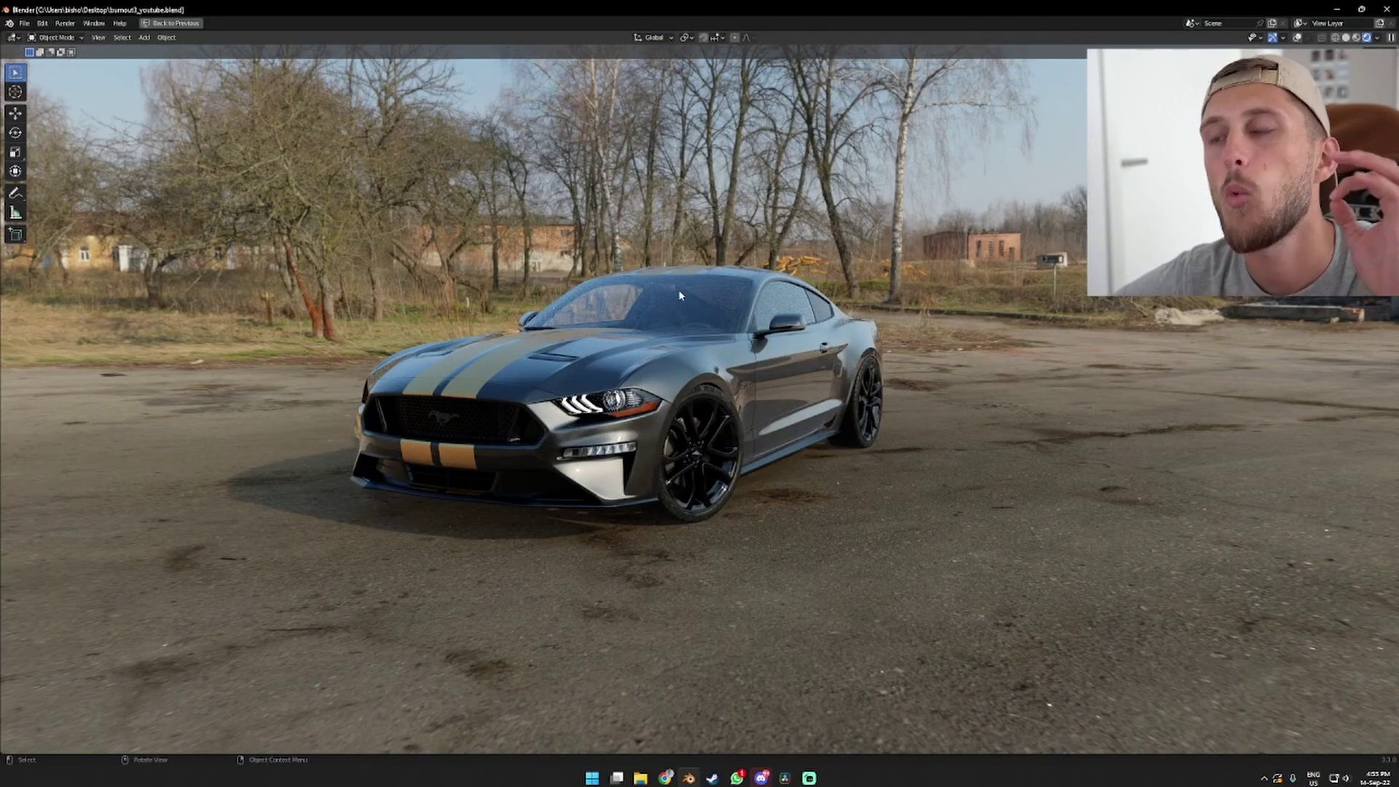
{"action": "middle_click_drag", "start_coordinate": [679, 295], "coordinate": [717, 384]}
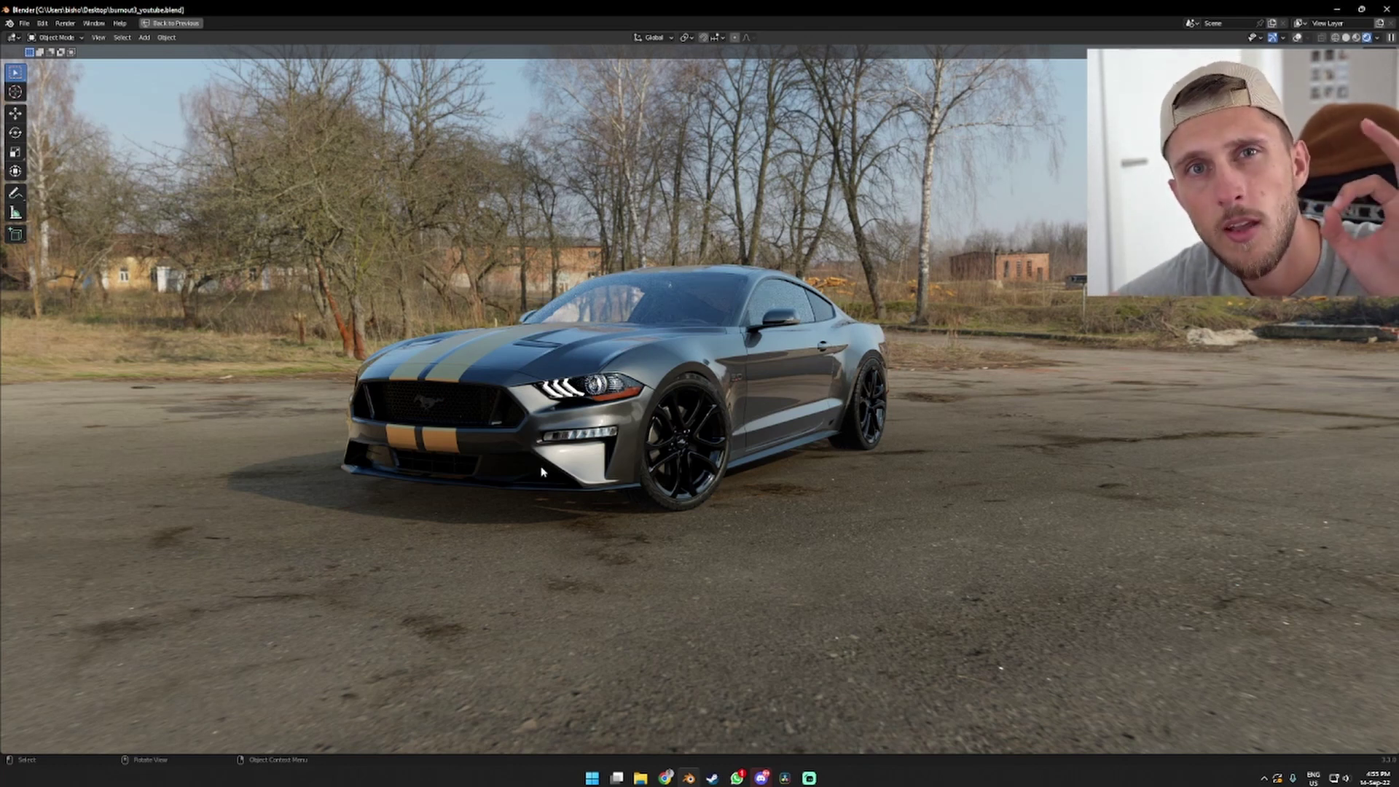
{"action": "middle_click_drag", "start_coordinate": [453, 395], "coordinate": [678, 392]}
{"action": "middle_click_drag", "start_coordinate": [772, 481], "coordinate": [484, 446]}
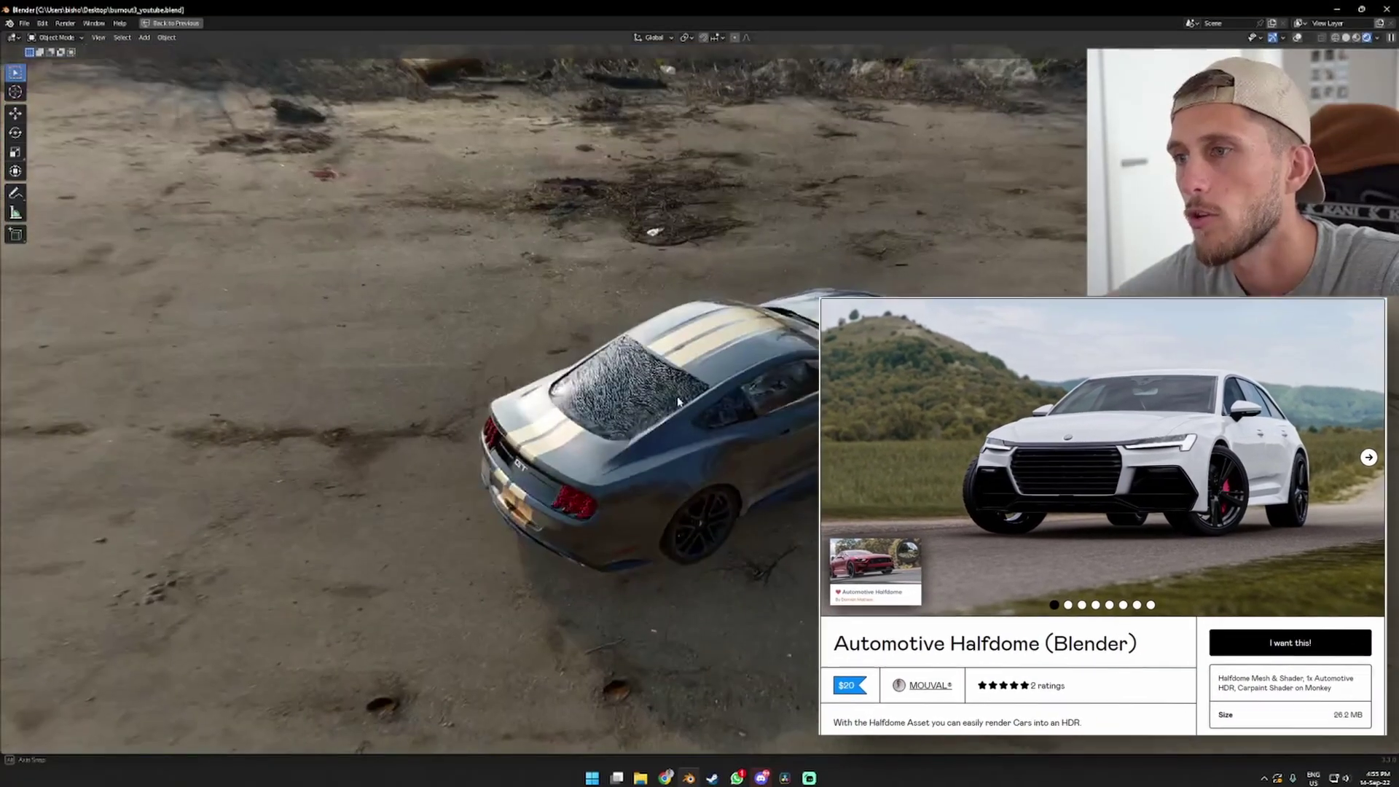
{"action": "middle_click_drag", "start_coordinate": [678, 401], "coordinate": [816, 451]}
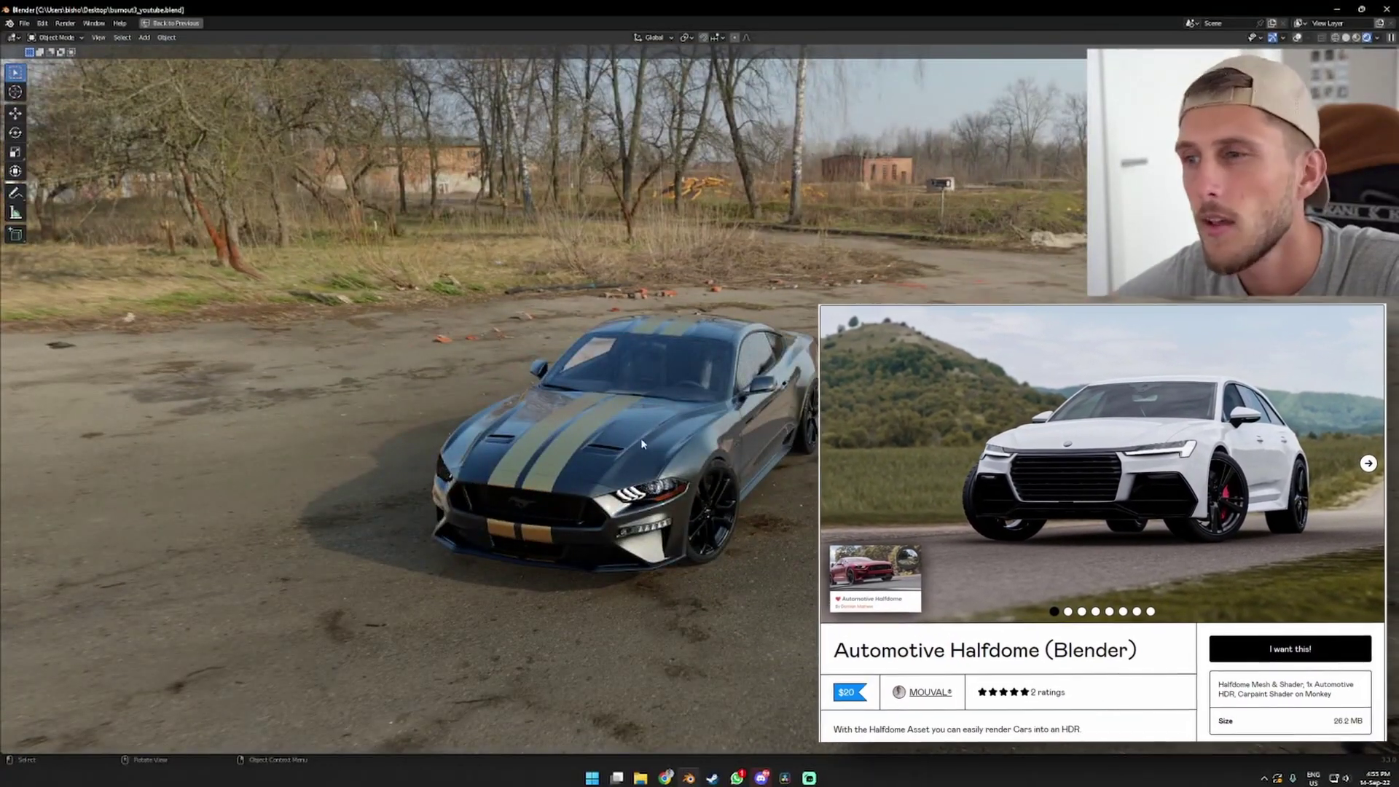
{"action": "middle_click_drag", "start_coordinate": [639, 440], "coordinate": [674, 435], "text": "shift"}
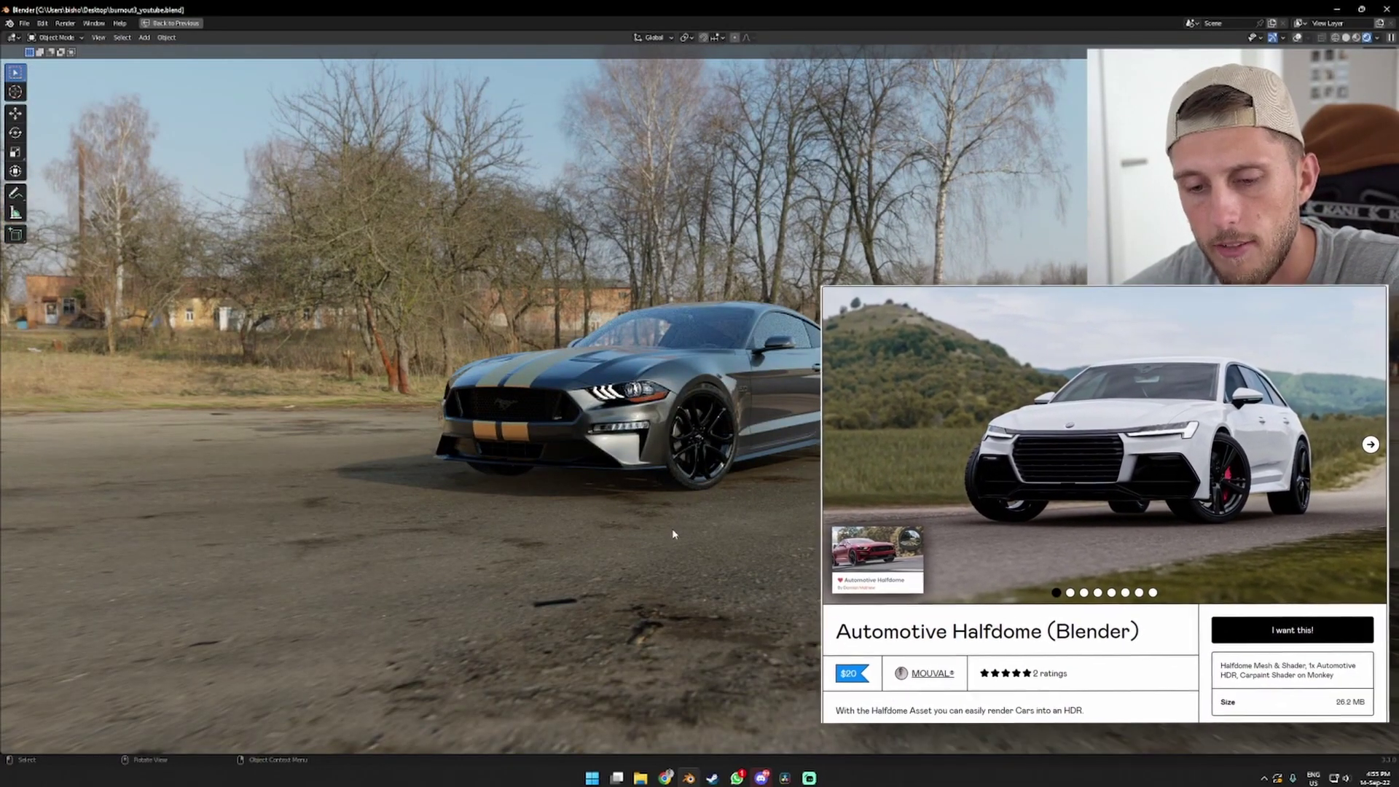
{"action": "scroll", "coordinate": [667, 535], "scroll_direction": "up", "scroll_amount": 4}
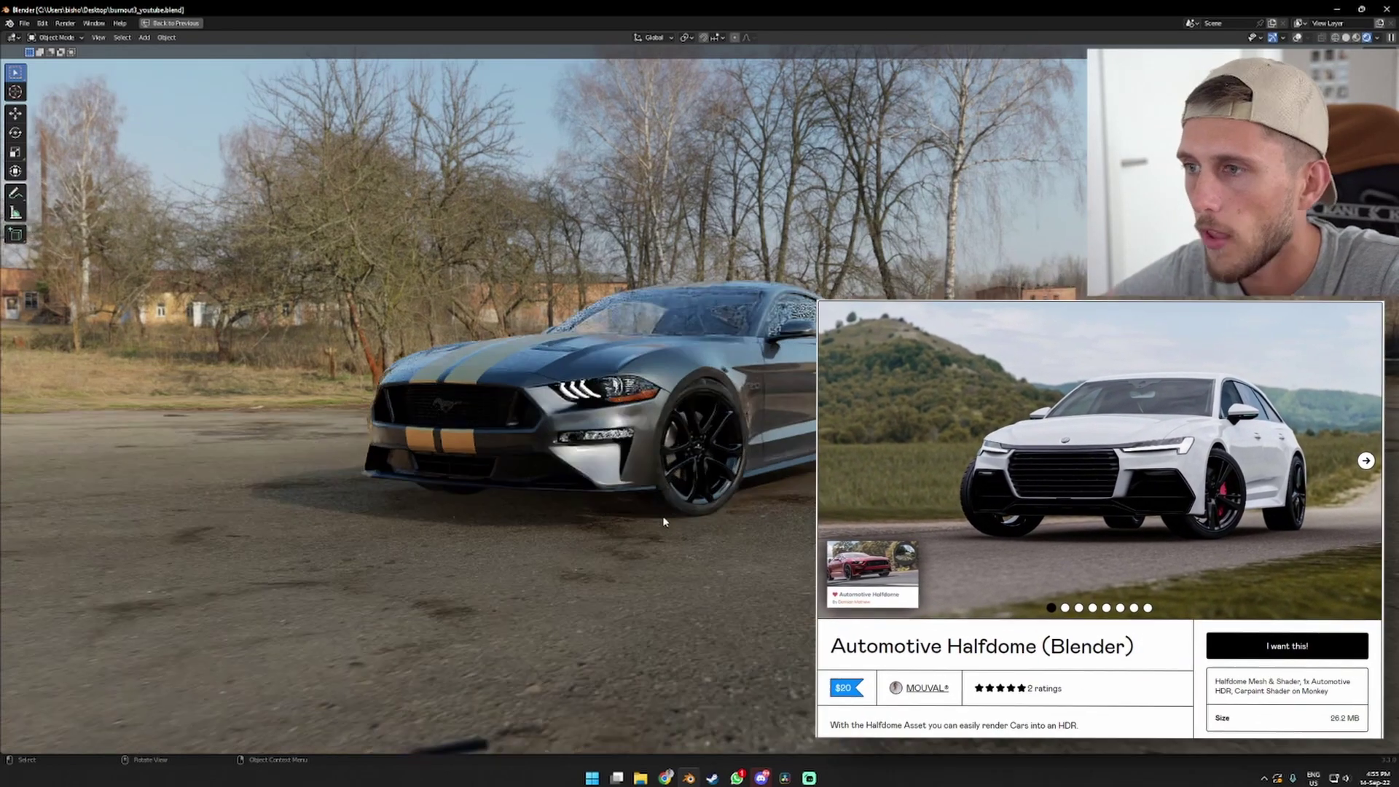
{"action": "key", "text": "shift"}
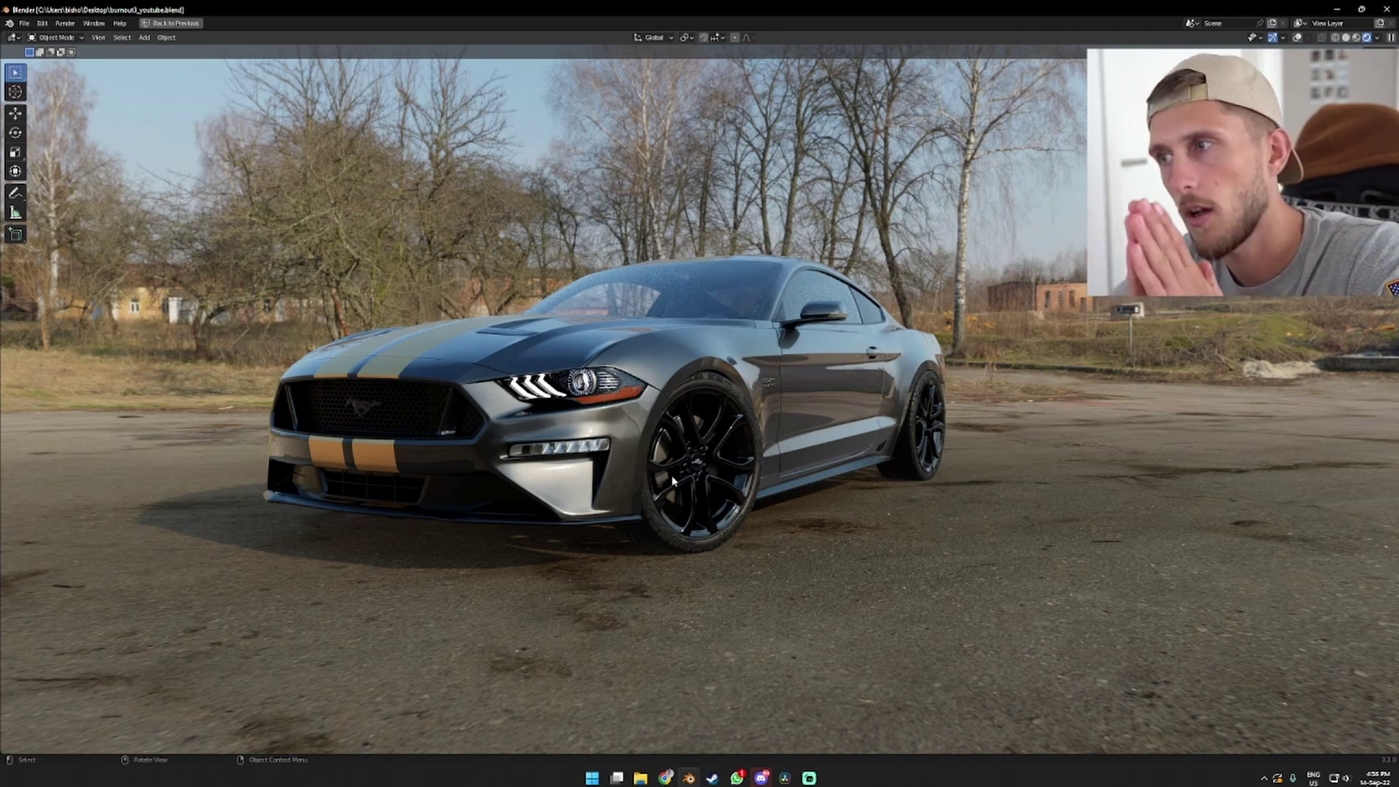
Restore the full multi-panel workspace from the maximized viewport and switch the viewport to solid shading
{"action": "key", "text": "ctrl+alt+space"}
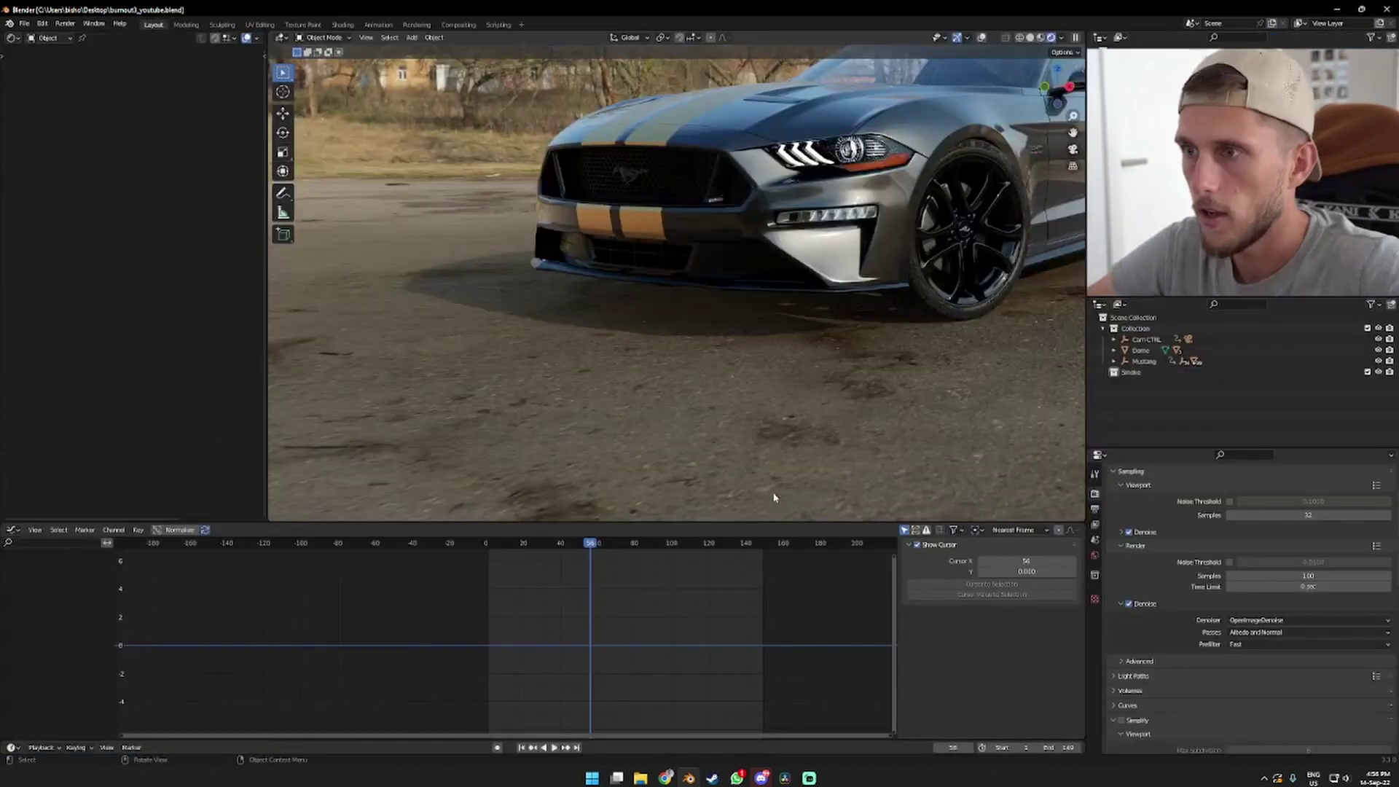
{"action": "key", "text": "z"}
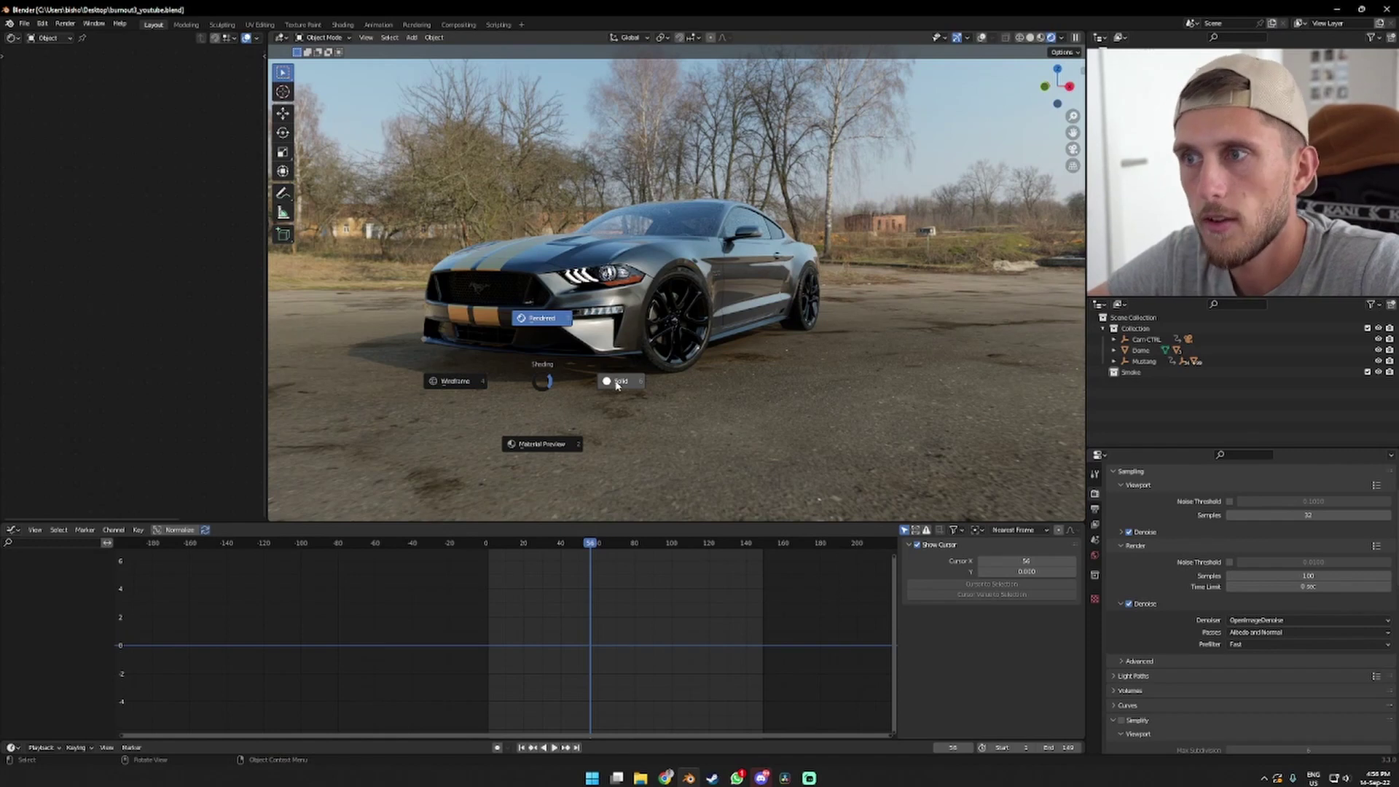
{"action": "left_click", "coordinate": [617, 383]}
Play the car animation from the start with viewport overlays shown, and stop playback at frame 103
{"action": "key", "text": "shift+Left"}
{"action": "key", "text": "space"}
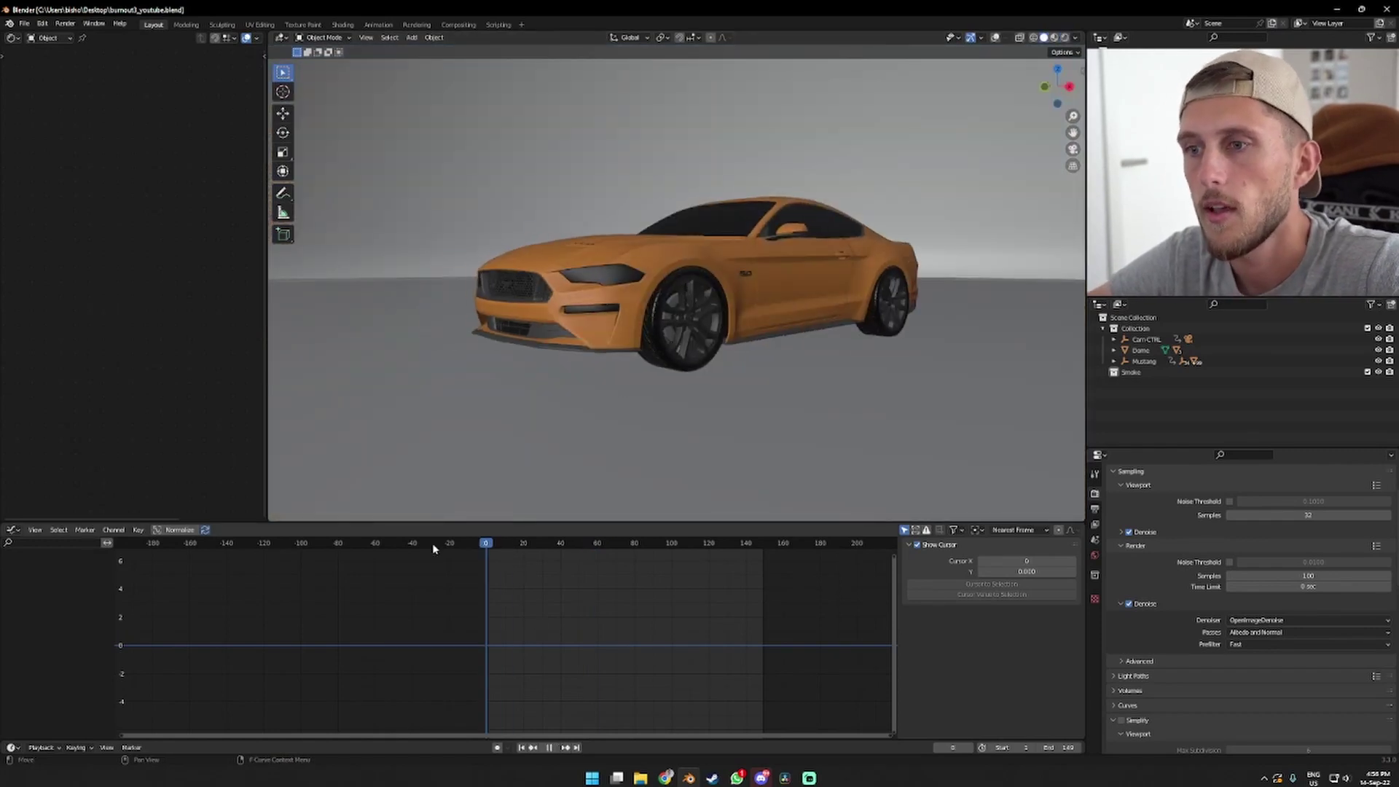
{"action": "left_click", "coordinate": [995, 38]}
{"action": "middle_click_drag", "start_coordinate": [689, 321], "coordinate": [698, 361]}
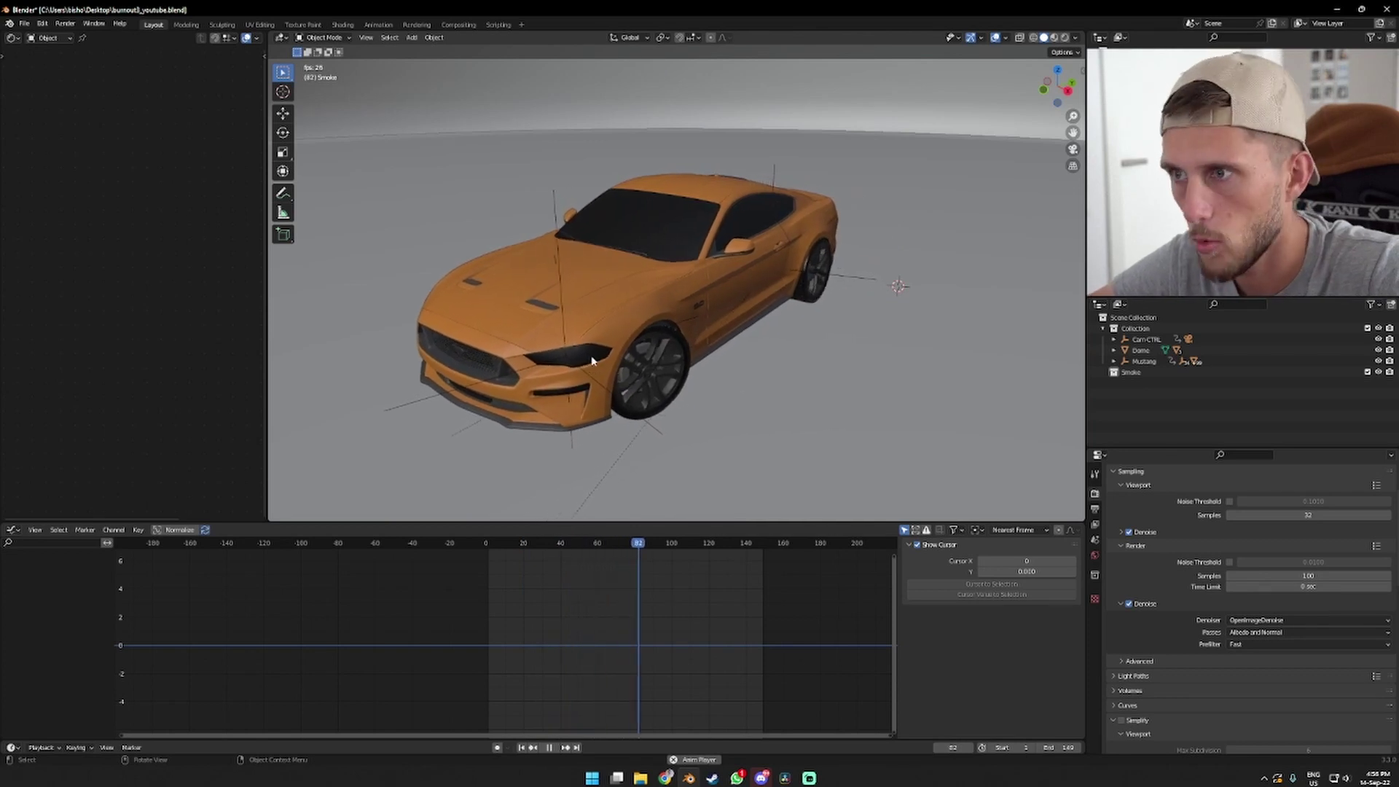
{"action": "key", "text": "space"}
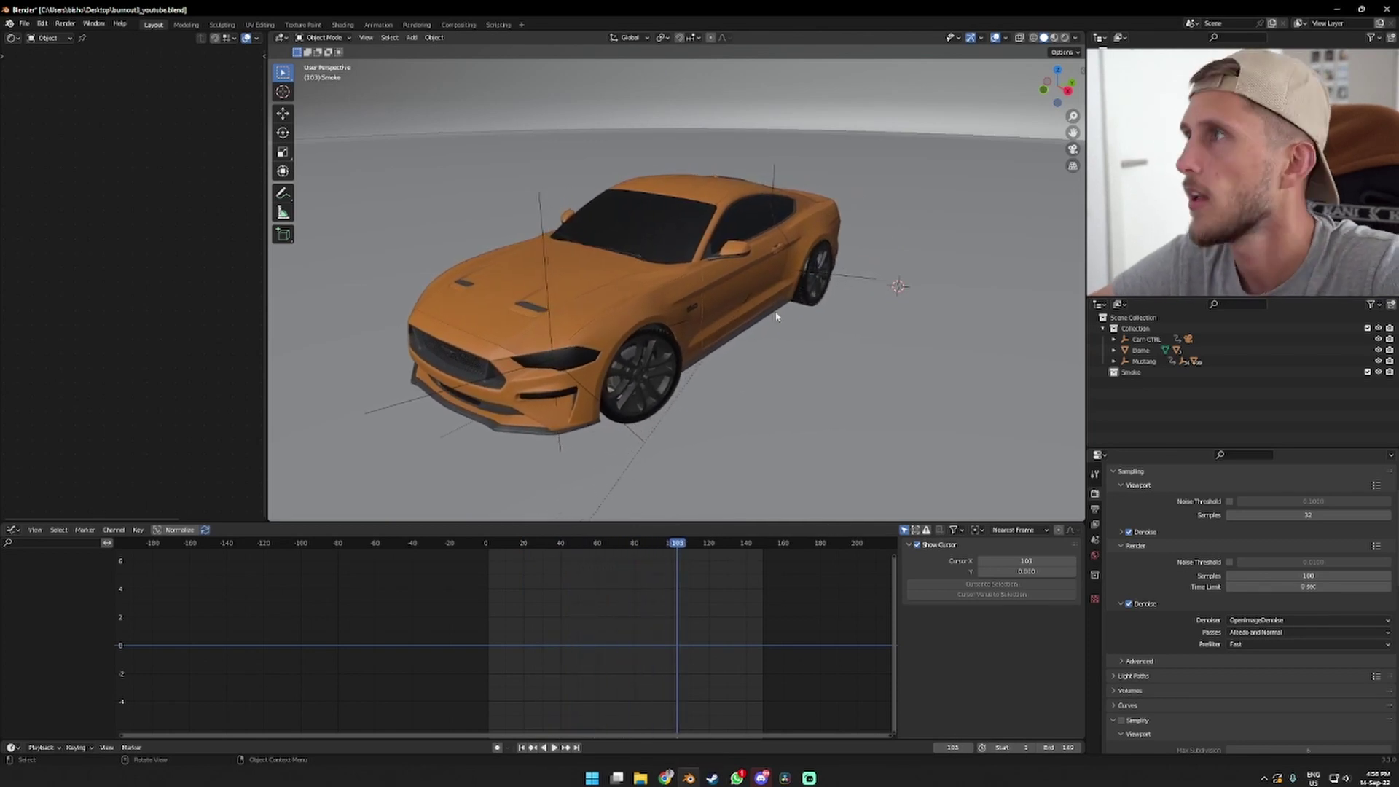
Check the modifiers and fluid effector settings of the low-poly mesh wrapping the car body, and hide that mesh
{"action": "left_click", "coordinate": [631, 305]}
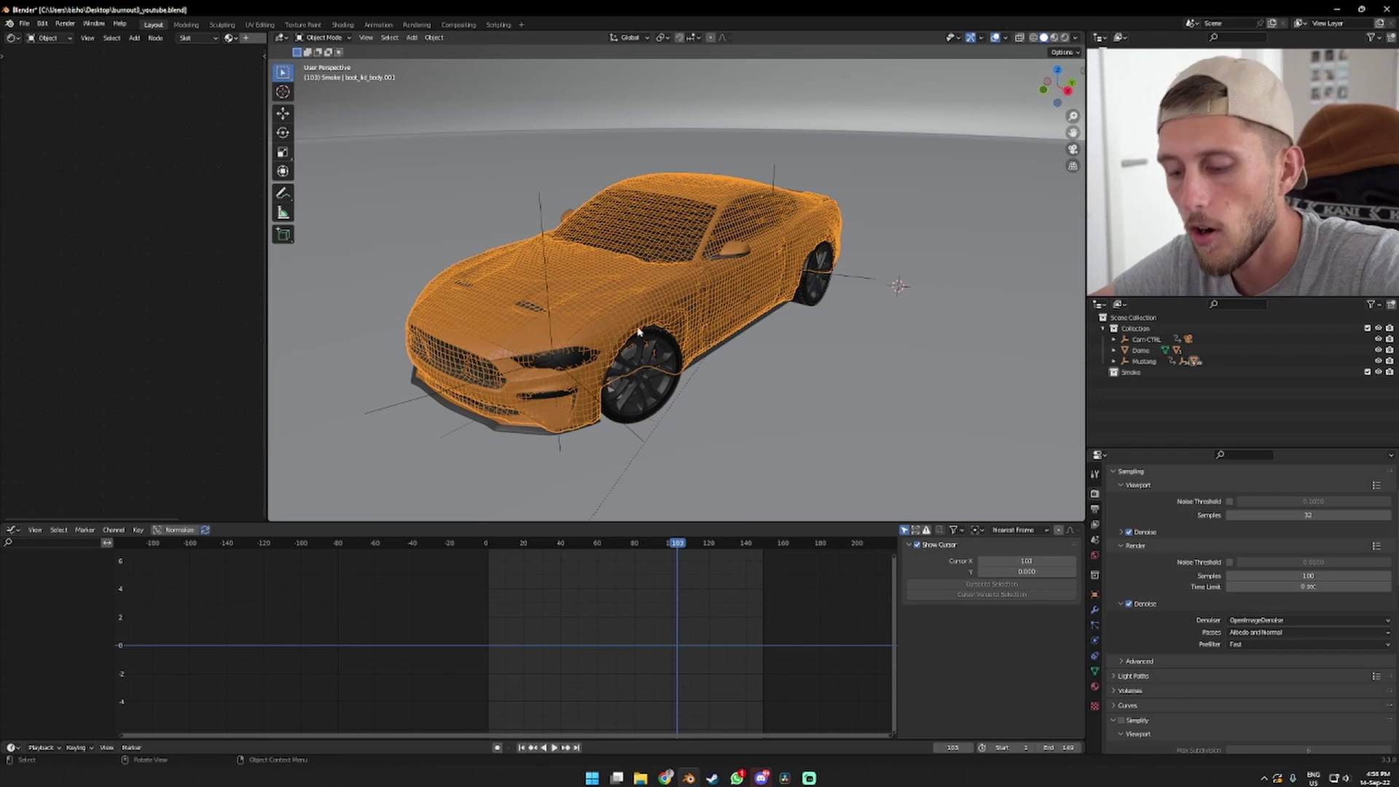
{"action": "key", "text": "g"}
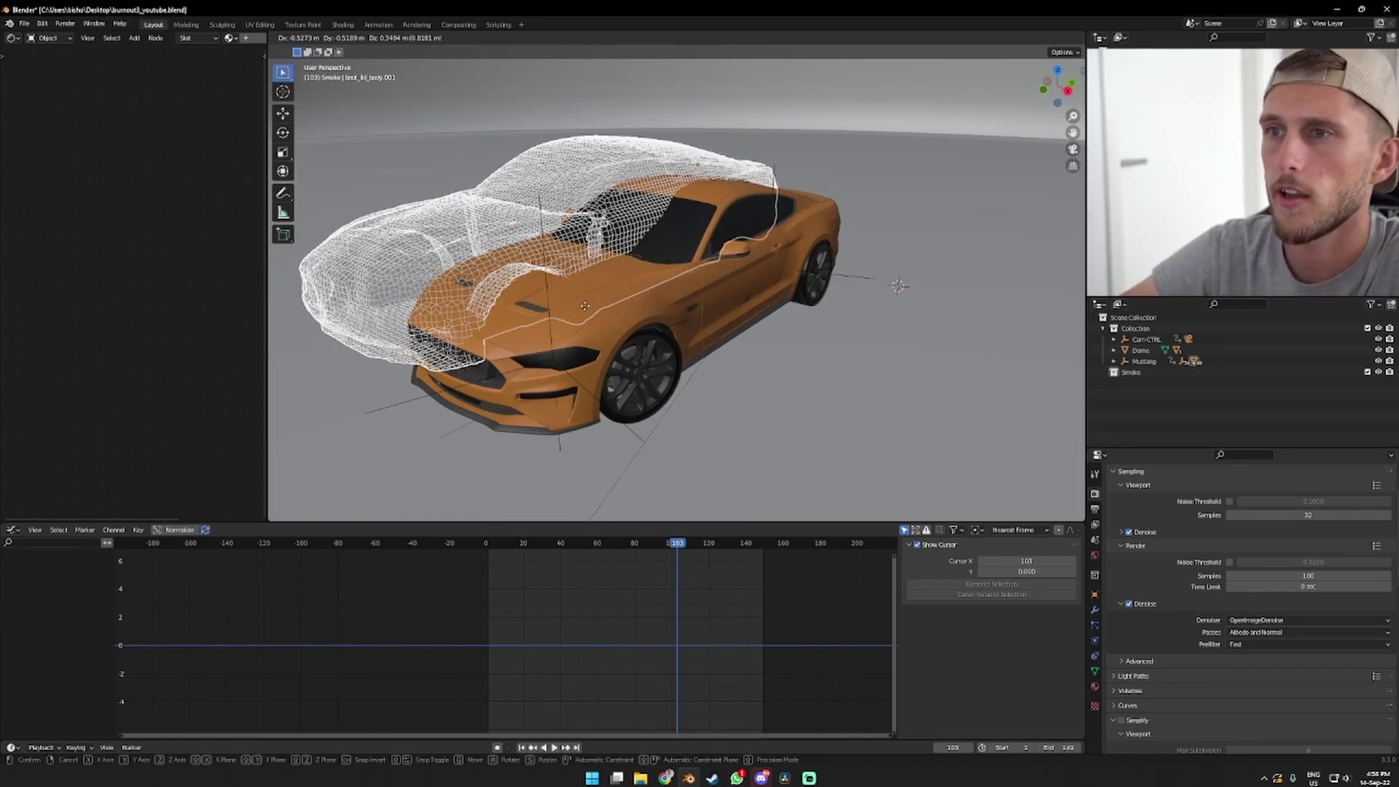
{"action": "right_click", "coordinate": [585, 306]}
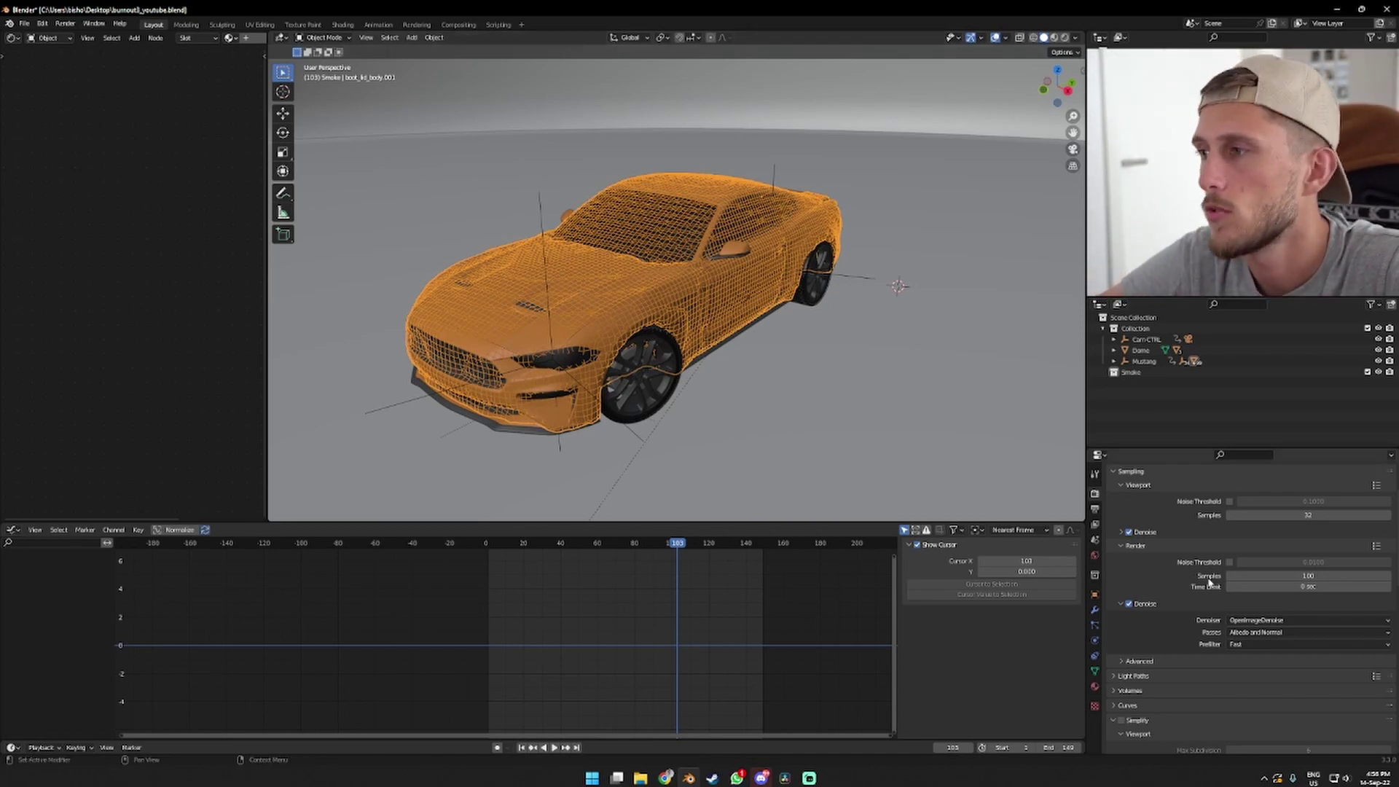
{"action": "left_click", "coordinate": [1095, 610]}
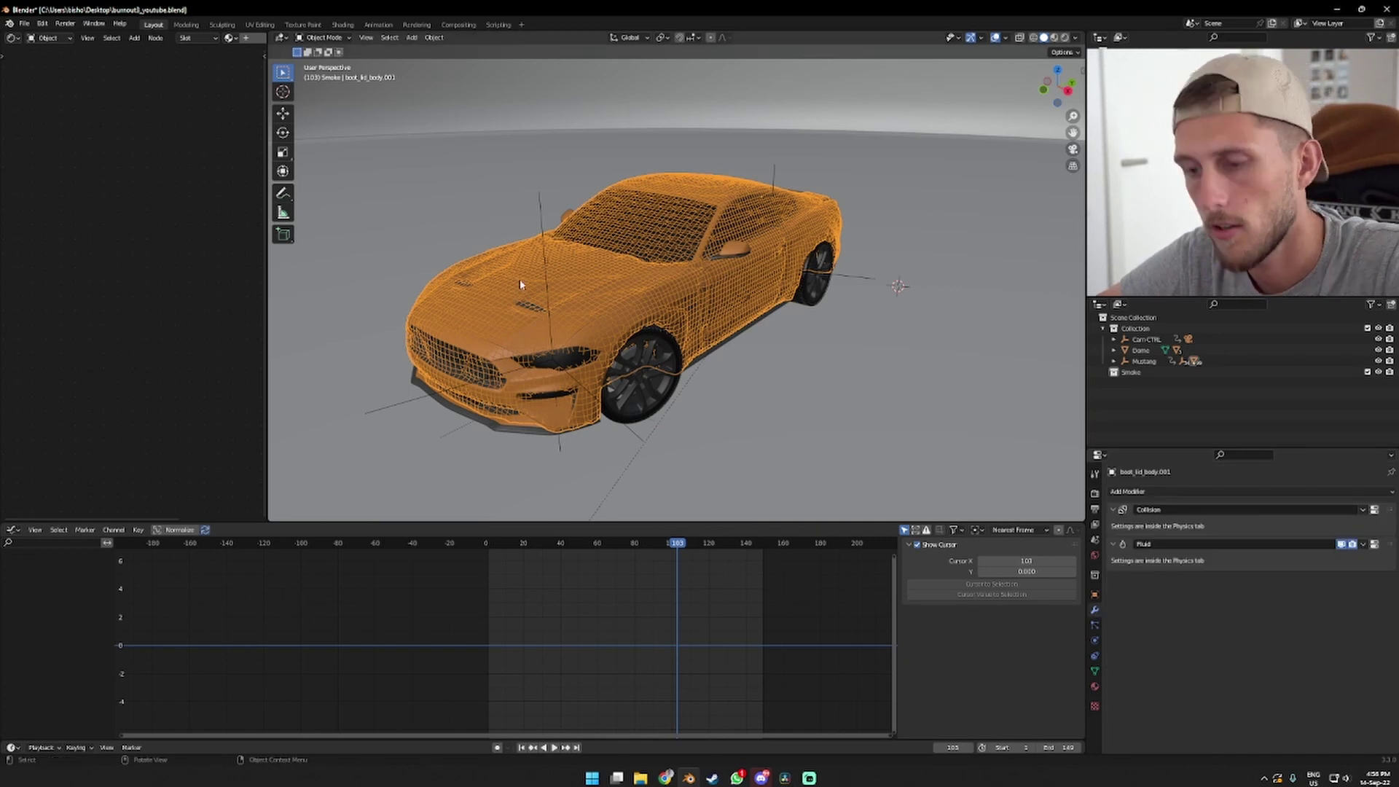
{"action": "key", "text": "g"}
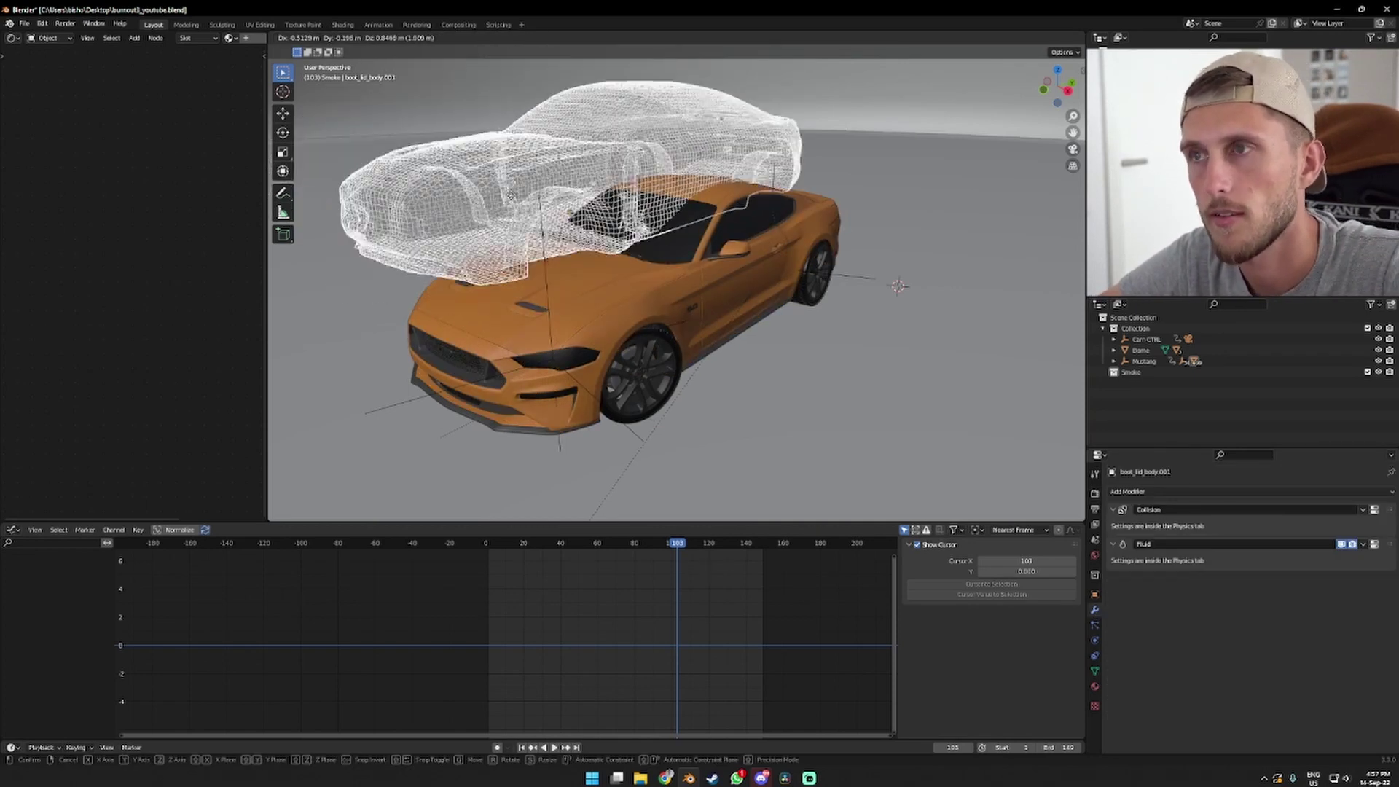
{"action": "key", "text": "Escape"}
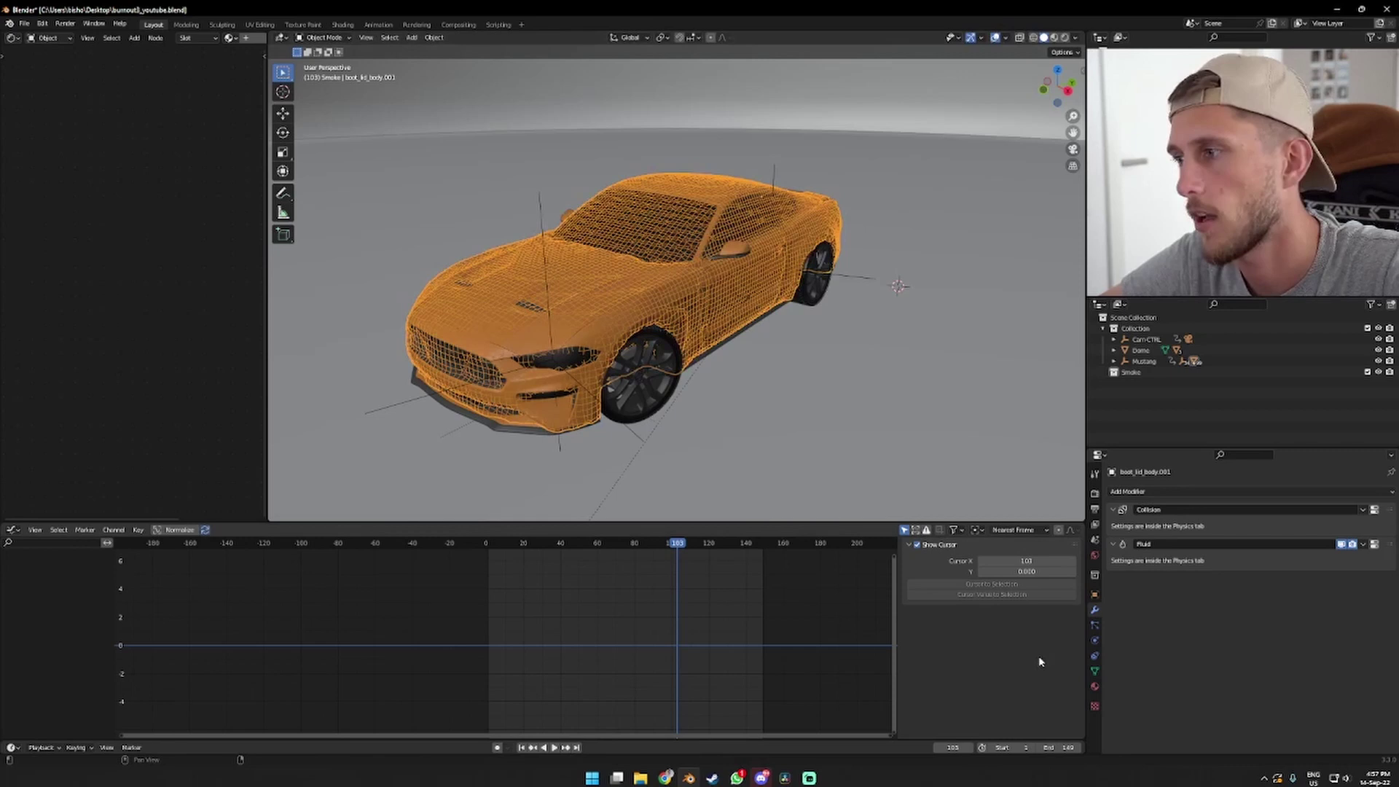
{"action": "left_click", "coordinate": [1094, 639]}
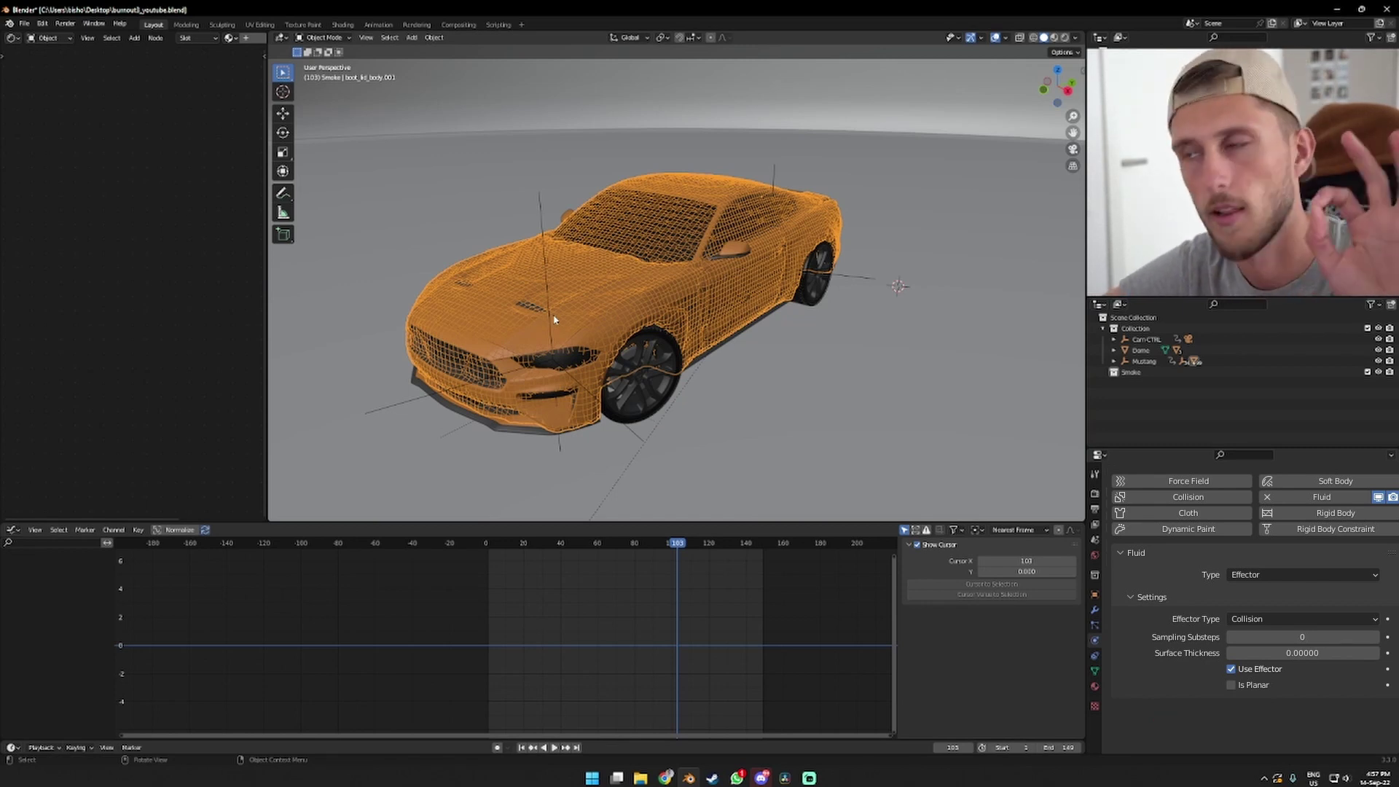
{"action": "key", "text": "h"}
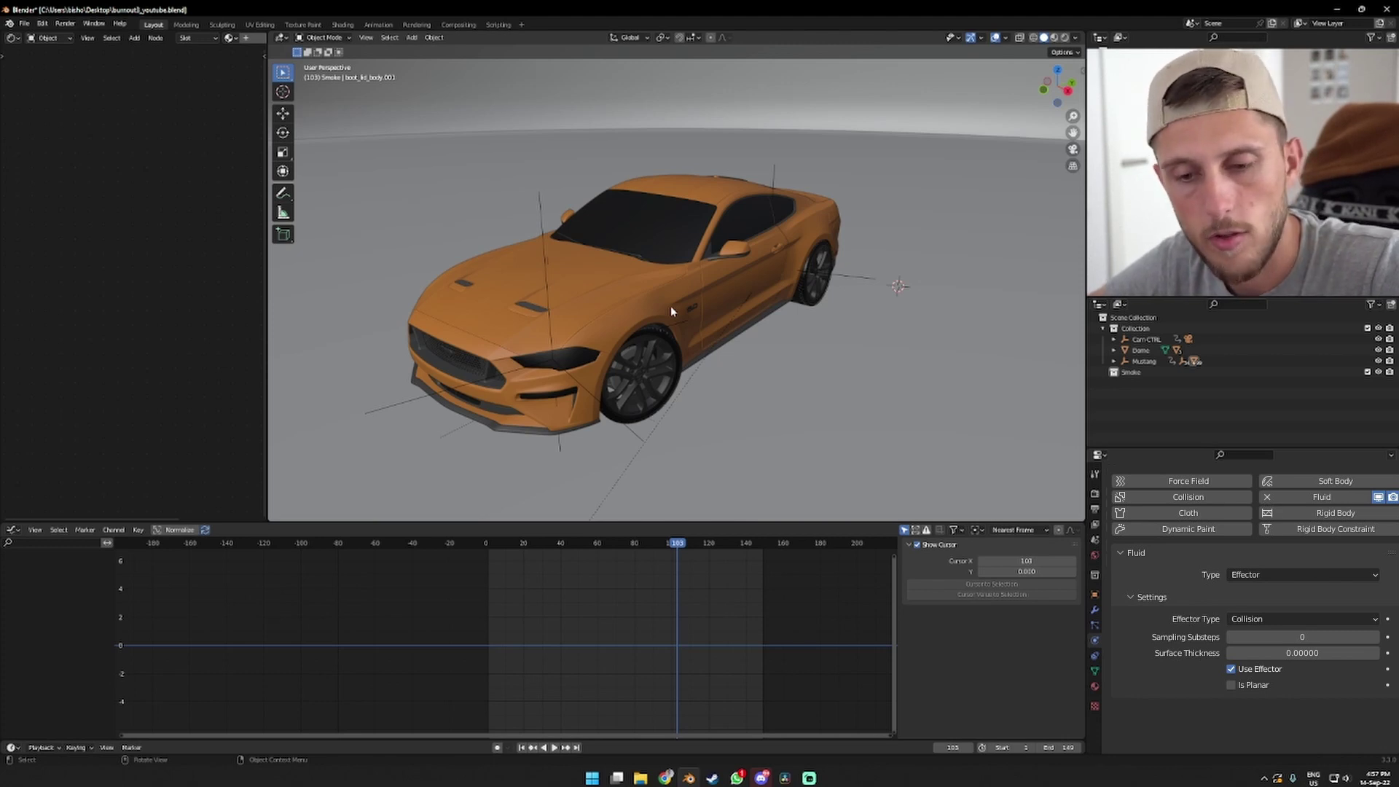
Add a plane mesh and position it on the ground beside the car's rear wheel
{"action": "key", "text": "shift+a"}
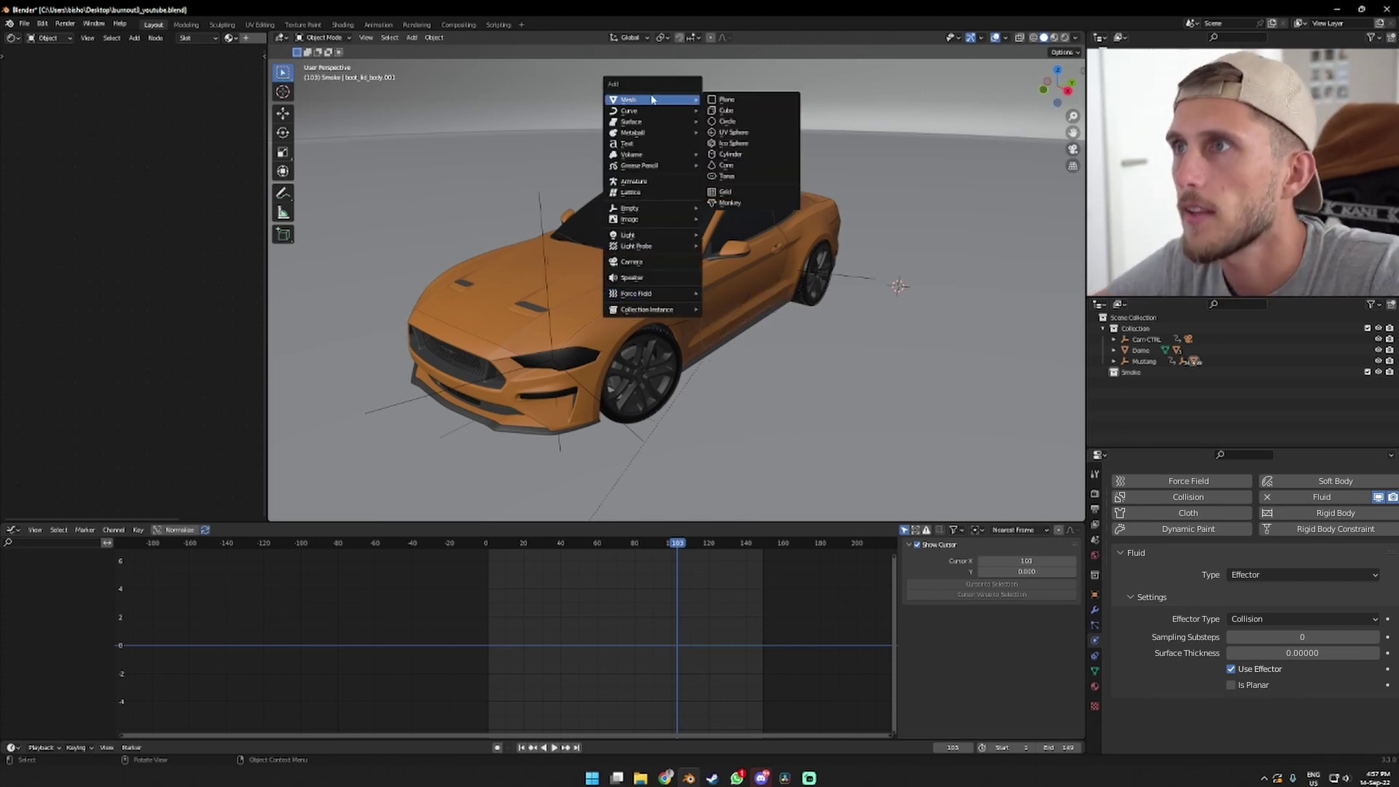
{"action": "left_click", "coordinate": [728, 100]}
{"action": "key", "text": "g"}
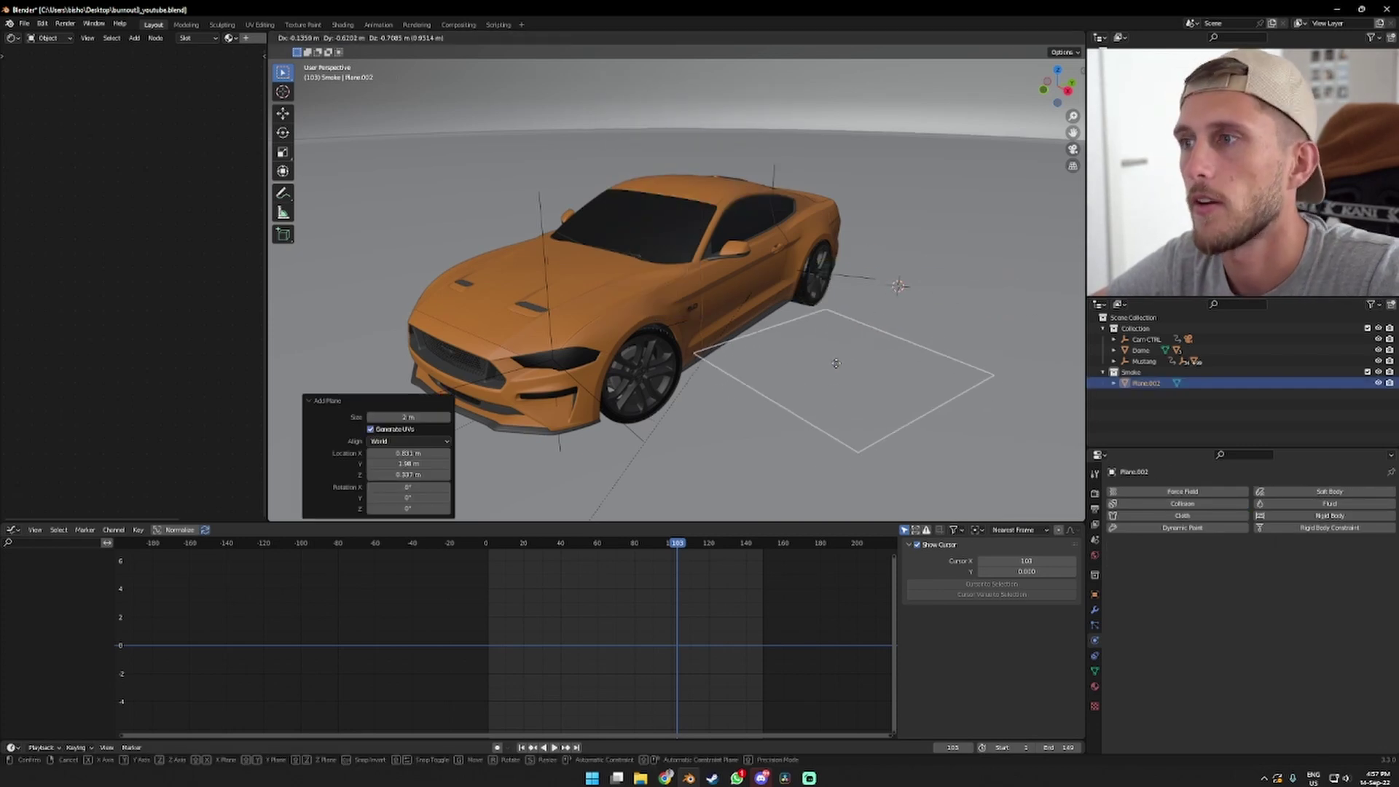
{"action": "left_click", "coordinate": [875, 324]}
Switch the viewport to rendered shading and apply the Quick Smoke effect to the new plane
{"action": "key", "text": "z"}
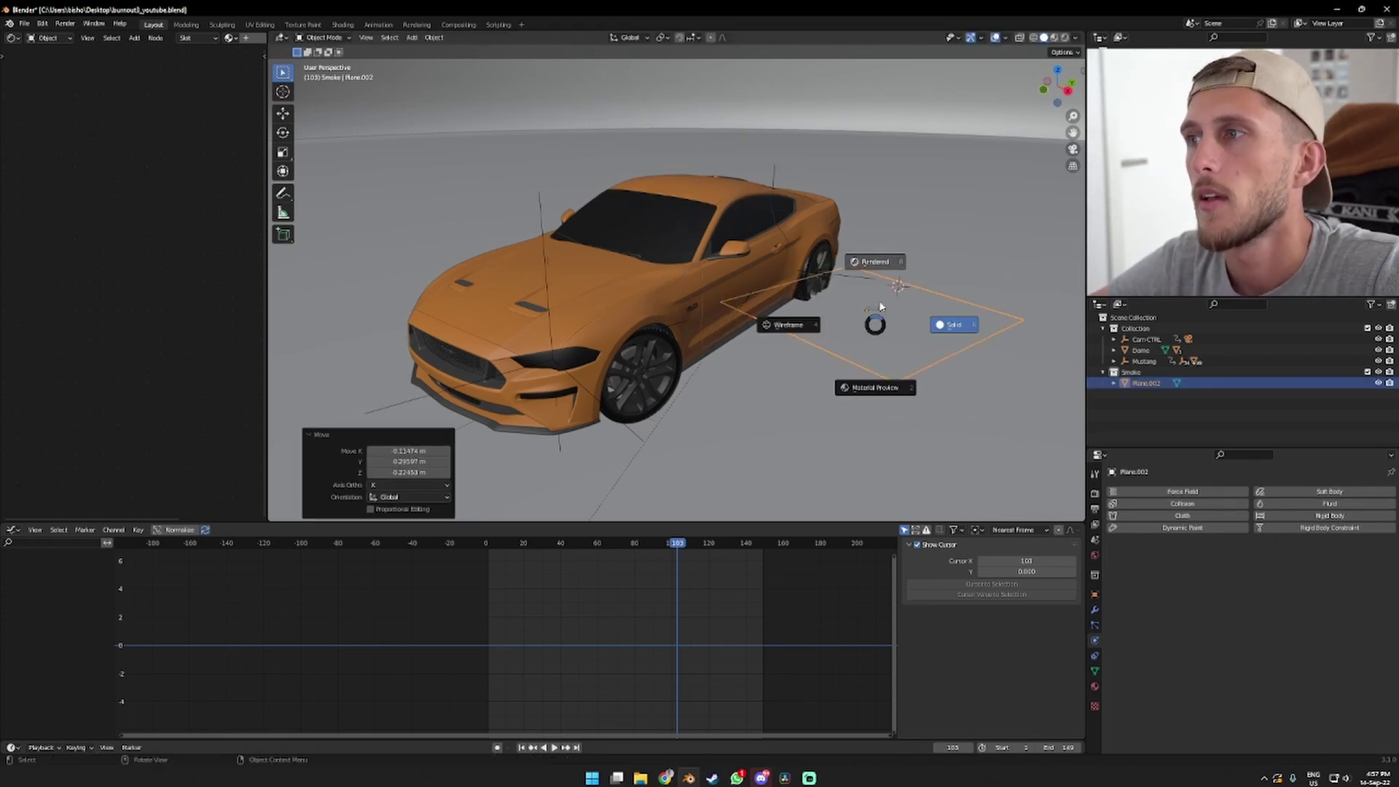
{"action": "left_click", "coordinate": [872, 177]}
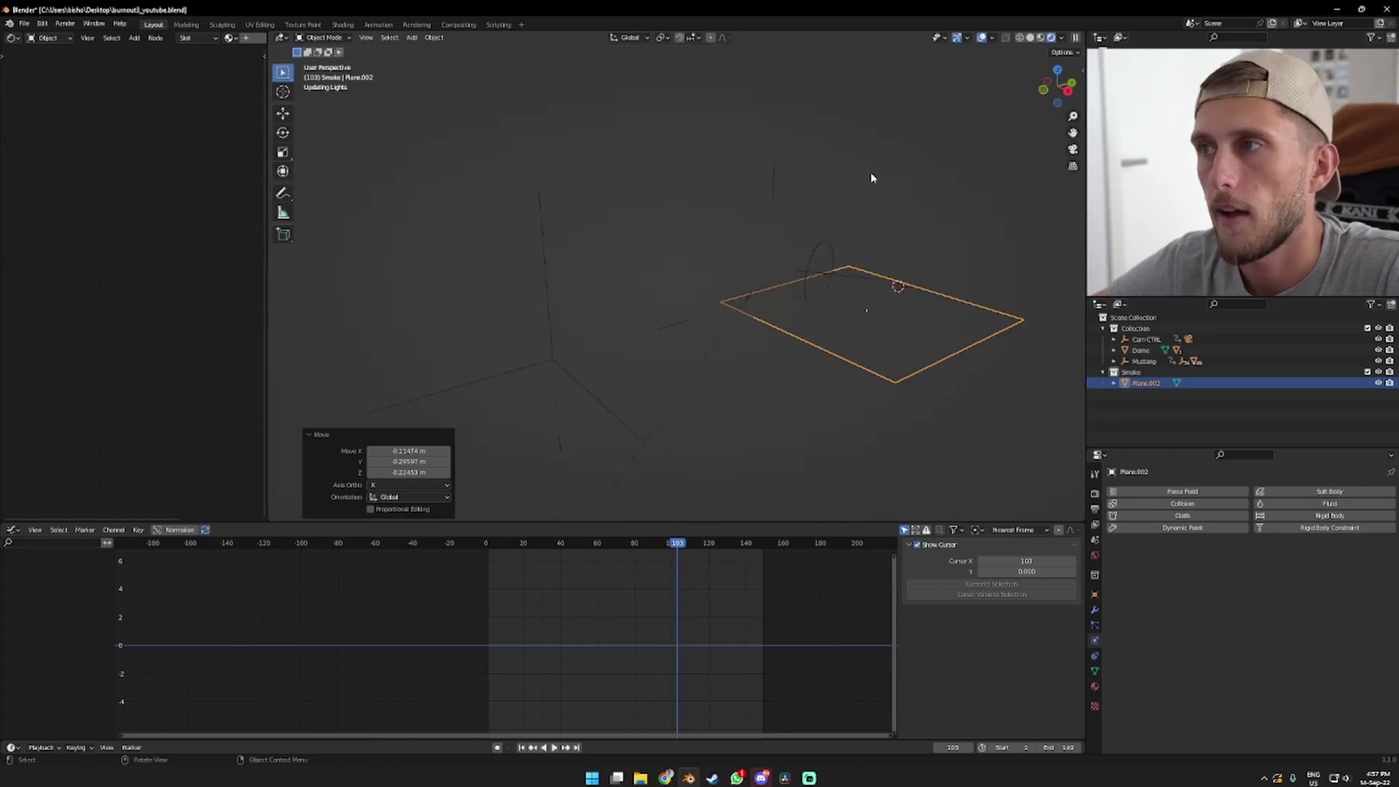
{"action": "left_click", "coordinate": [433, 38]}
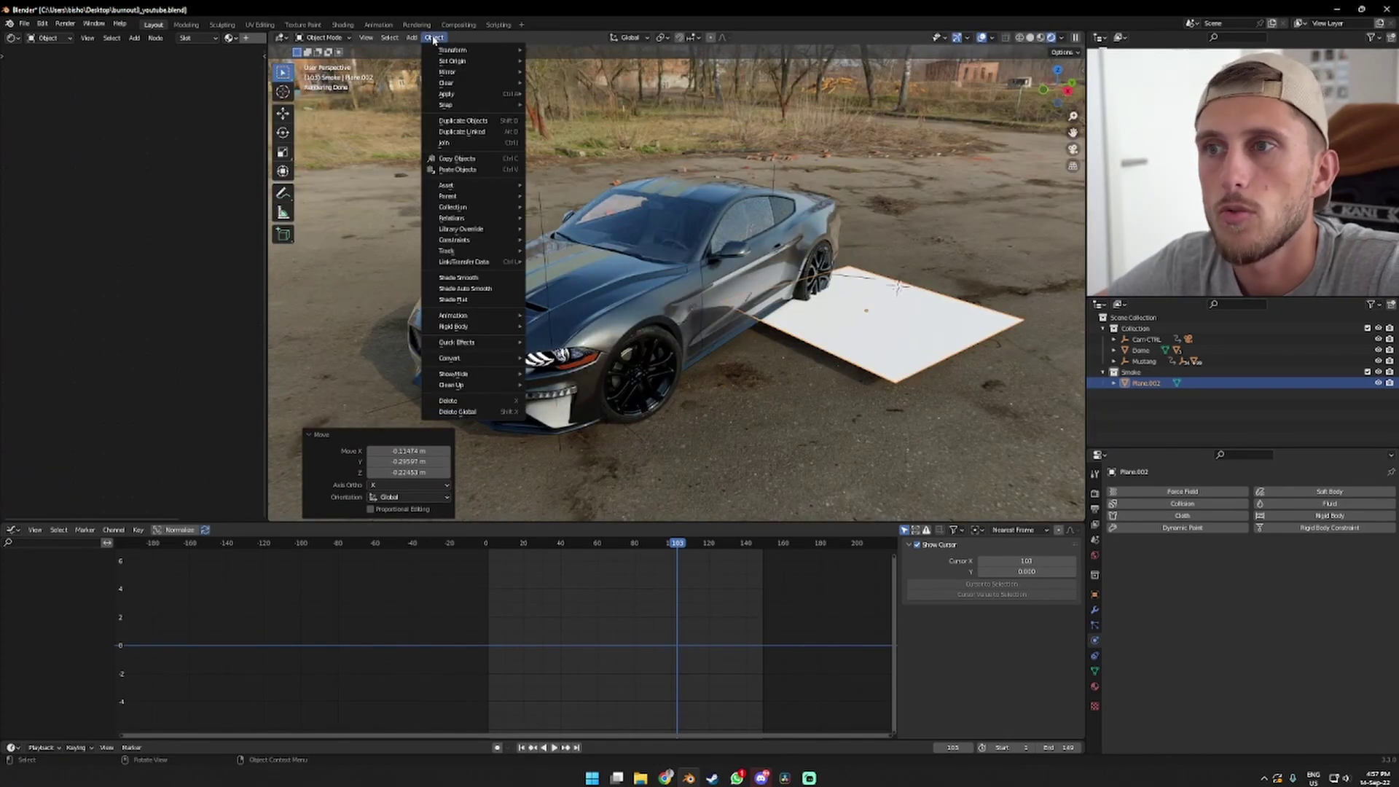
{"action": "mouse_move", "coordinate": [459, 342]}
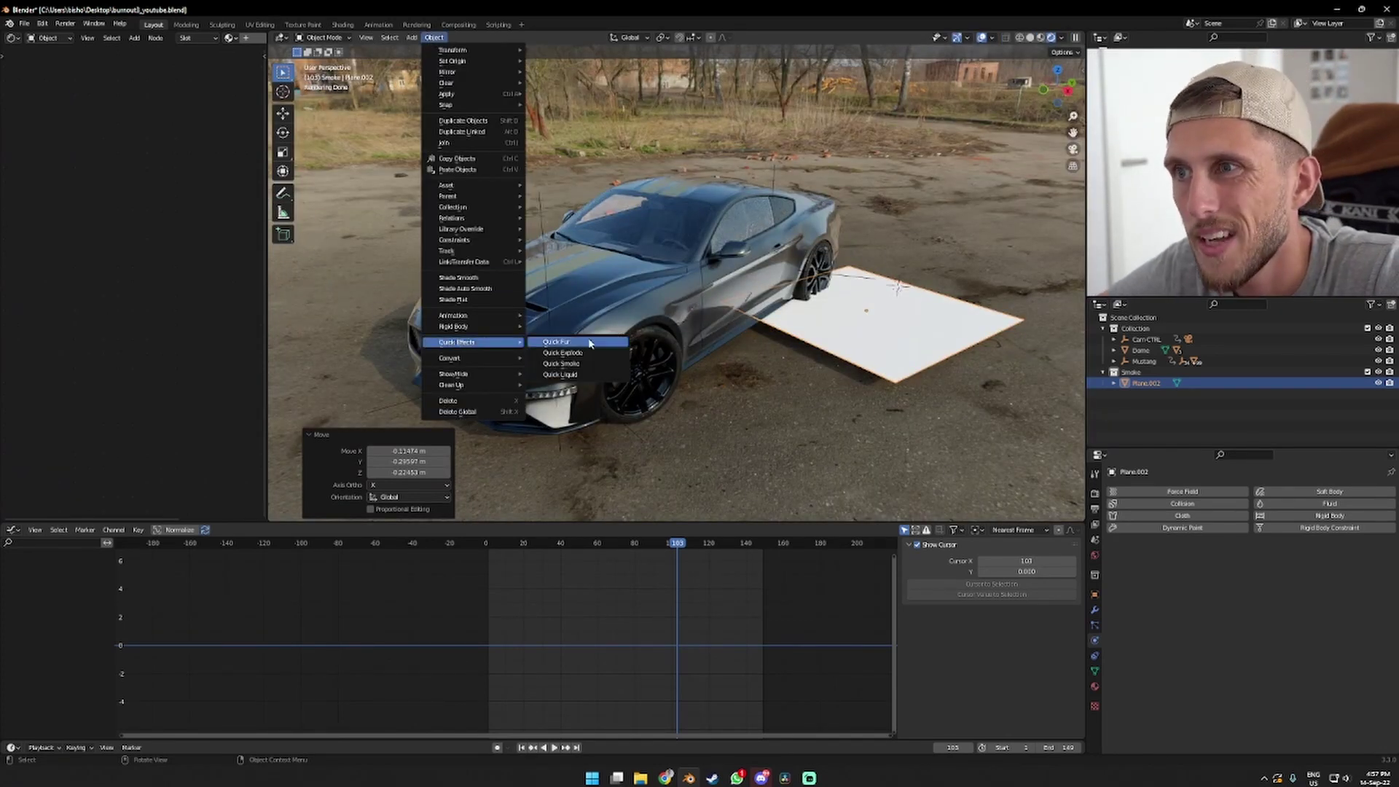
{"action": "left_click", "coordinate": [572, 368]}
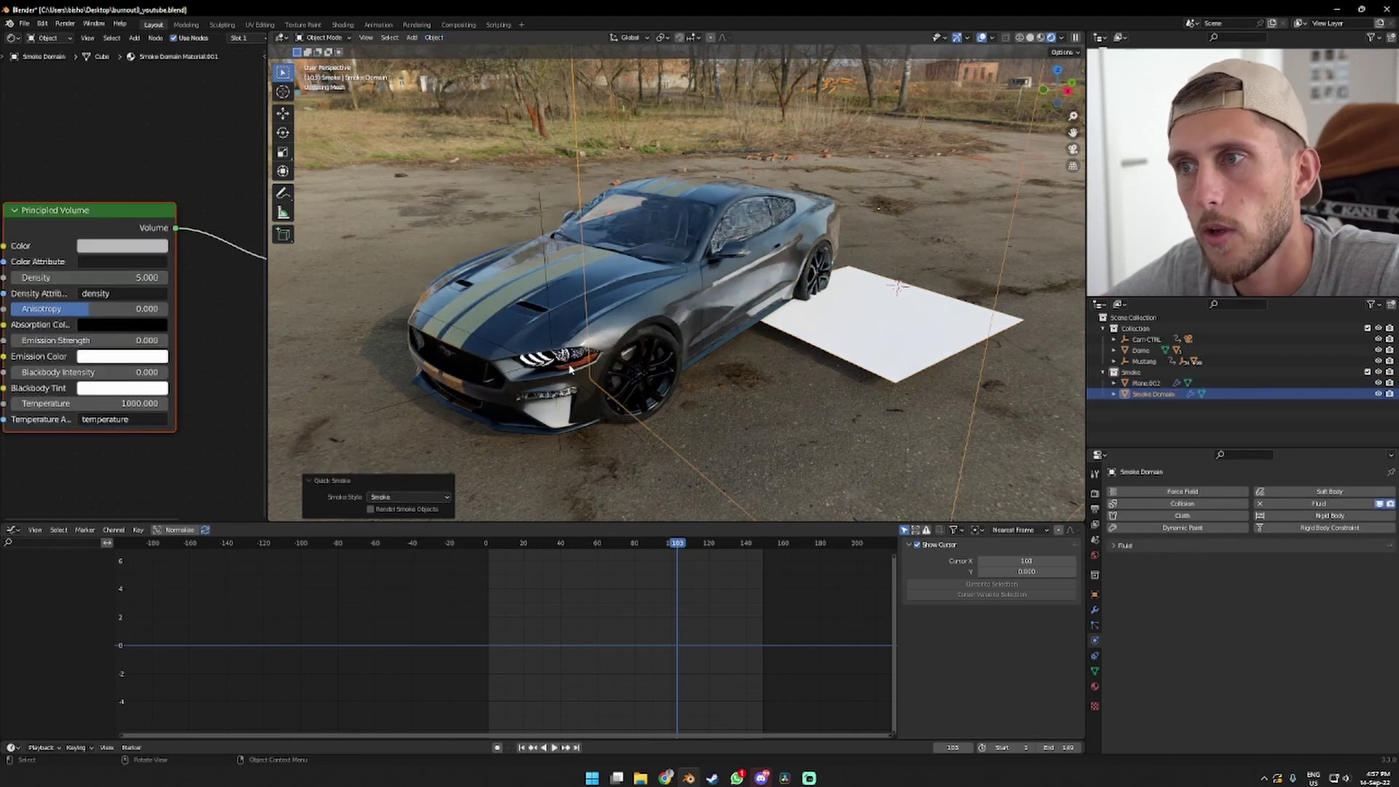
Return the timeline to frame 0, select the smoke emitter plane and switch the viewport to wireframe shading
{"action": "scroll", "coordinate": [887, 353], "scroll_direction": "down", "scroll_amount": 1}
{"action": "middle_click_drag", "start_coordinate": [887, 353], "coordinate": [742, 379]}
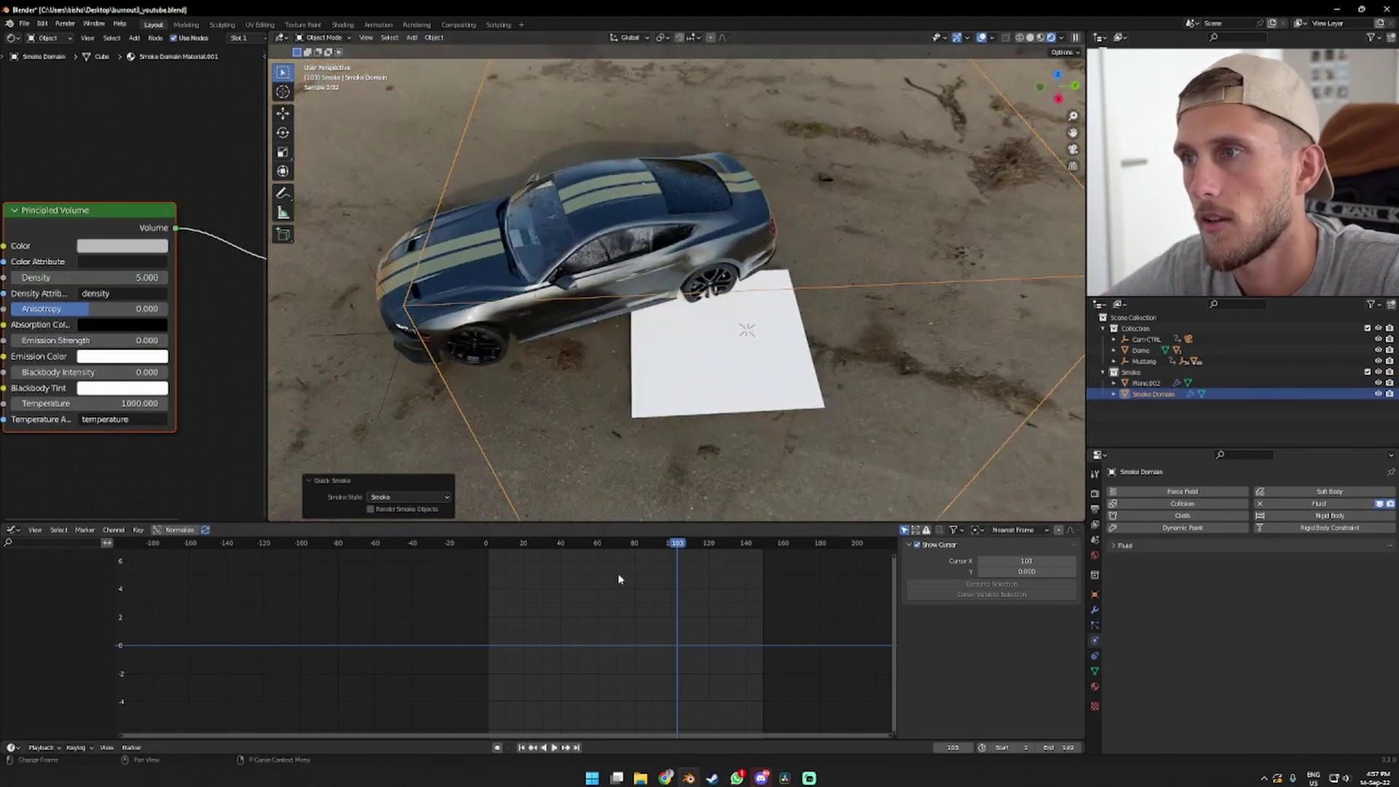
{"action": "left_click", "coordinate": [485, 545]}
{"action": "left_click", "coordinate": [784, 376]}
{"action": "mouse_move", "coordinate": [784, 376]}
{"action": "middle_mouse_down"}
{"action": "mouse_move", "coordinate": [722, 339]}
{"action": "mouse_move", "coordinate": [801, 310]}
{"action": "mouse_move", "coordinate": [758, 316]}
{"action": "middle_mouse_up"}
{"action": "left_click", "coordinate": [806, 308]}
{"action": "key", "text": "z"}
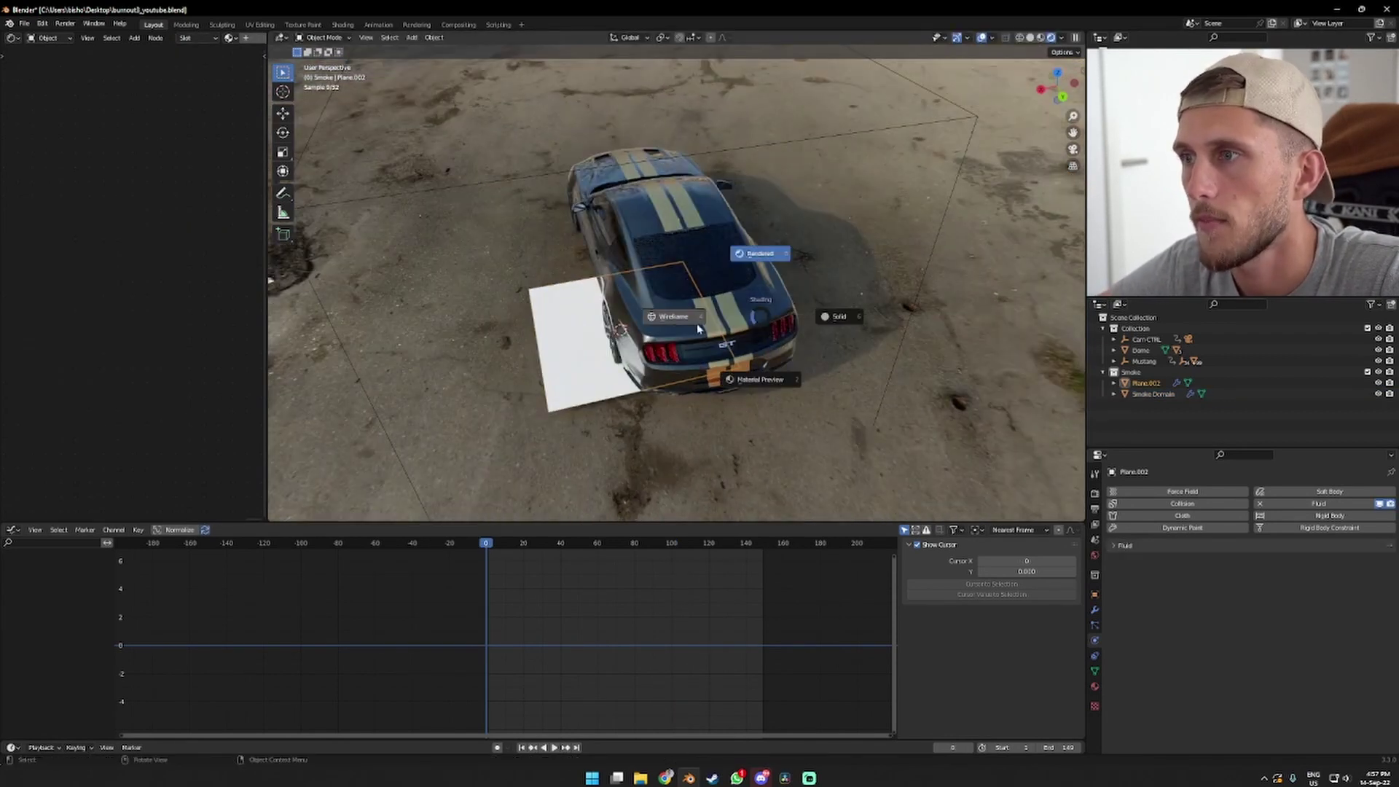
{"action": "left_click", "coordinate": [676, 318]}
In top view, center the emitter plane under the rear of the car and scale it down to fit
{"action": "middle_click_drag", "start_coordinate": [704, 271], "coordinate": [683, 295]}
{"action": "key", "text": "KP_7"}
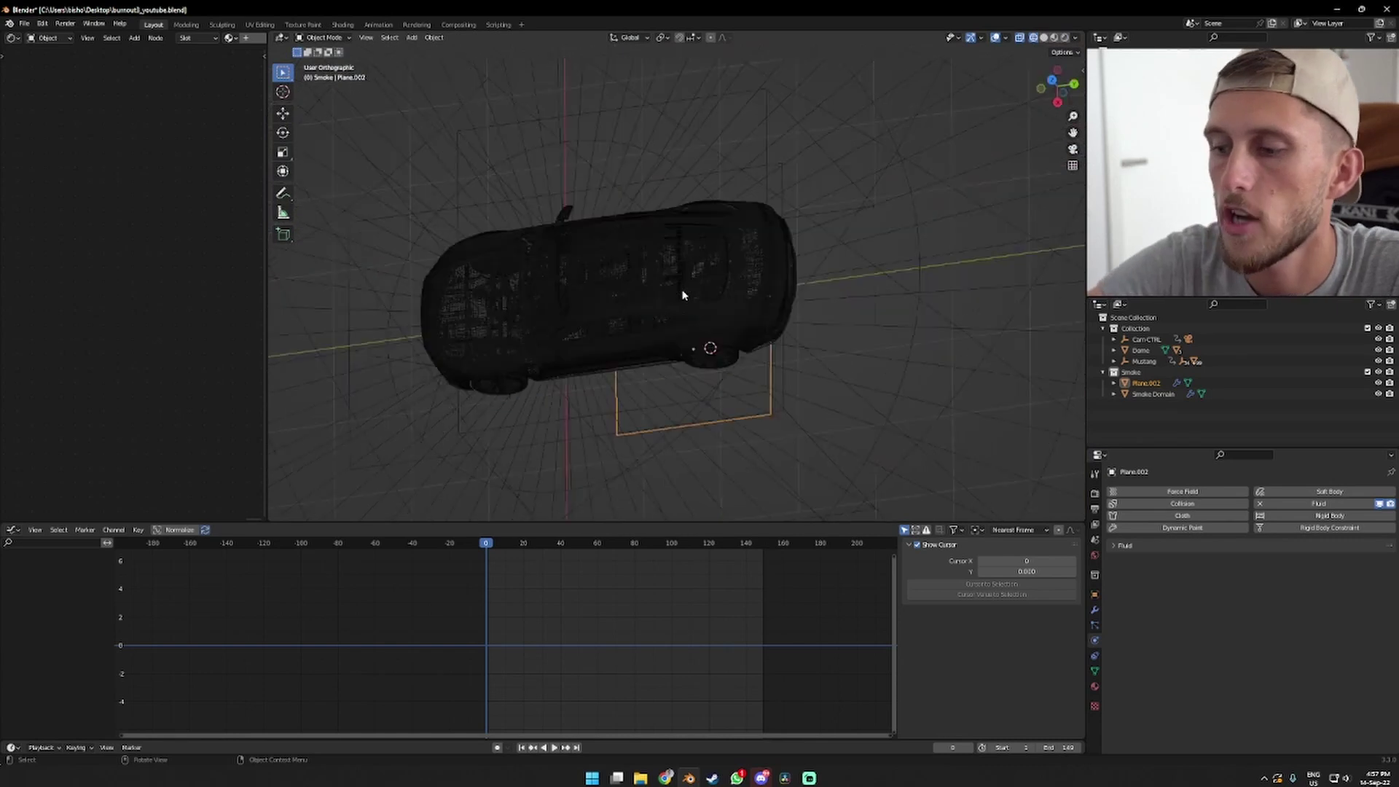
{"action": "scroll", "coordinate": [775, 361], "scroll_direction": "up", "scroll_amount": 2}
{"action": "middle_click_drag", "start_coordinate": [786, 392], "coordinate": [783, 428], "text": "shift"}
{"action": "key", "text": "g"}
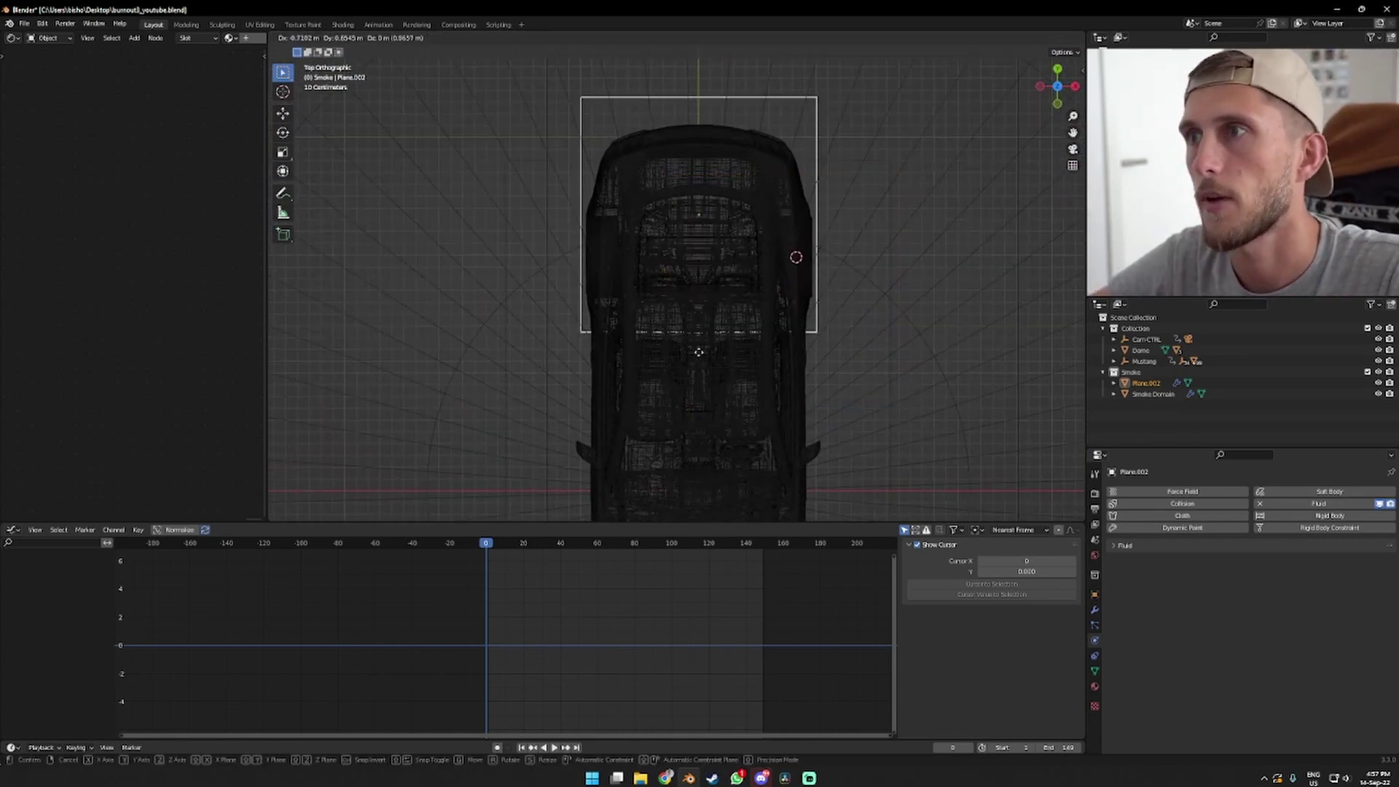
{"action": "left_click", "coordinate": [700, 282]}
{"action": "key", "text": "s"}
{"action": "left_click", "coordinate": [888, 253]}
Edit the emitter plane's mesh: move its rear edge along the Y axis and scale that edge narrower
{"action": "middle_click_drag", "start_coordinate": [889, 253], "coordinate": [802, 471]}
{"action": "key", "text": "Tab"}
{"action": "key", "text": "a"}
{"action": "left_click", "coordinate": [811, 476]}
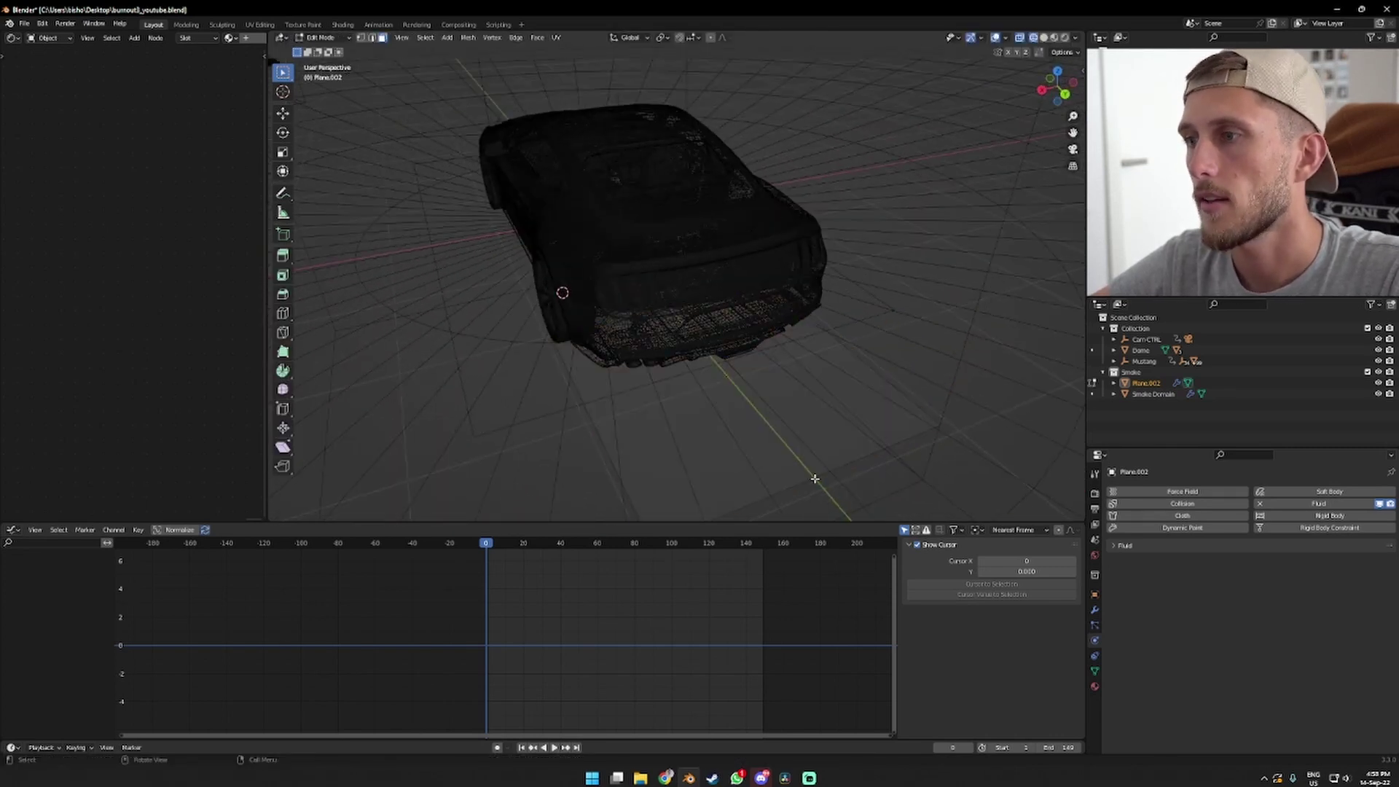
{"action": "key", "text": "2"}
{"action": "left_click", "coordinate": [814, 478]}
{"action": "middle_click_drag", "start_coordinate": [777, 422], "coordinate": [991, 368]}
{"action": "key", "text": "g"}
{"action": "key", "text": "y"}
{"action": "left_click", "coordinate": [838, 385]}
{"action": "key", "text": "s"}
{"action": "left_click", "coordinate": [829, 367]}
{"action": "middle_click_drag", "start_coordinate": [829, 367], "coordinate": [606, 448]}
{"action": "key", "text": "Tab"}
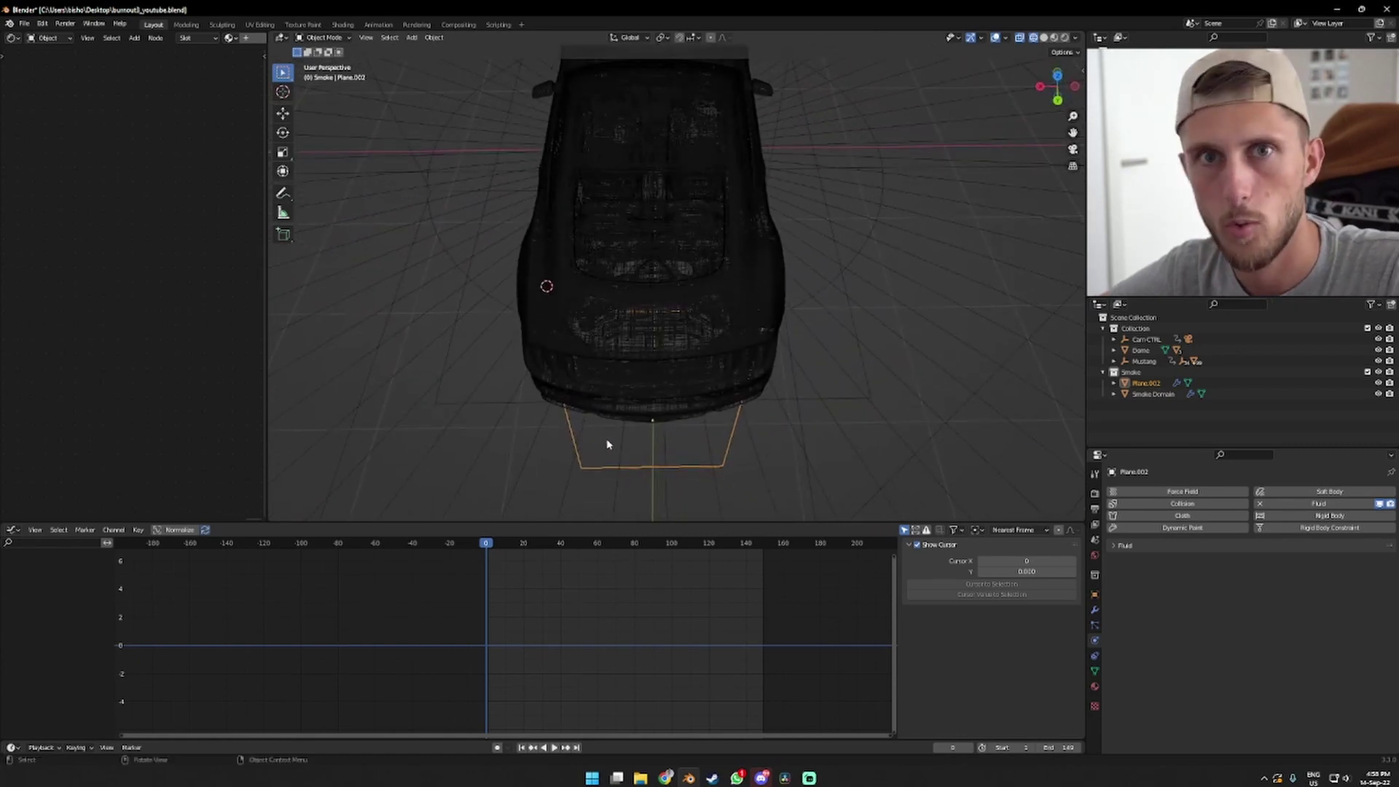
Check the emitter plane's placement from the side and through the scene camera
{"action": "middle_click_drag", "start_coordinate": [598, 385], "coordinate": [728, 347]}
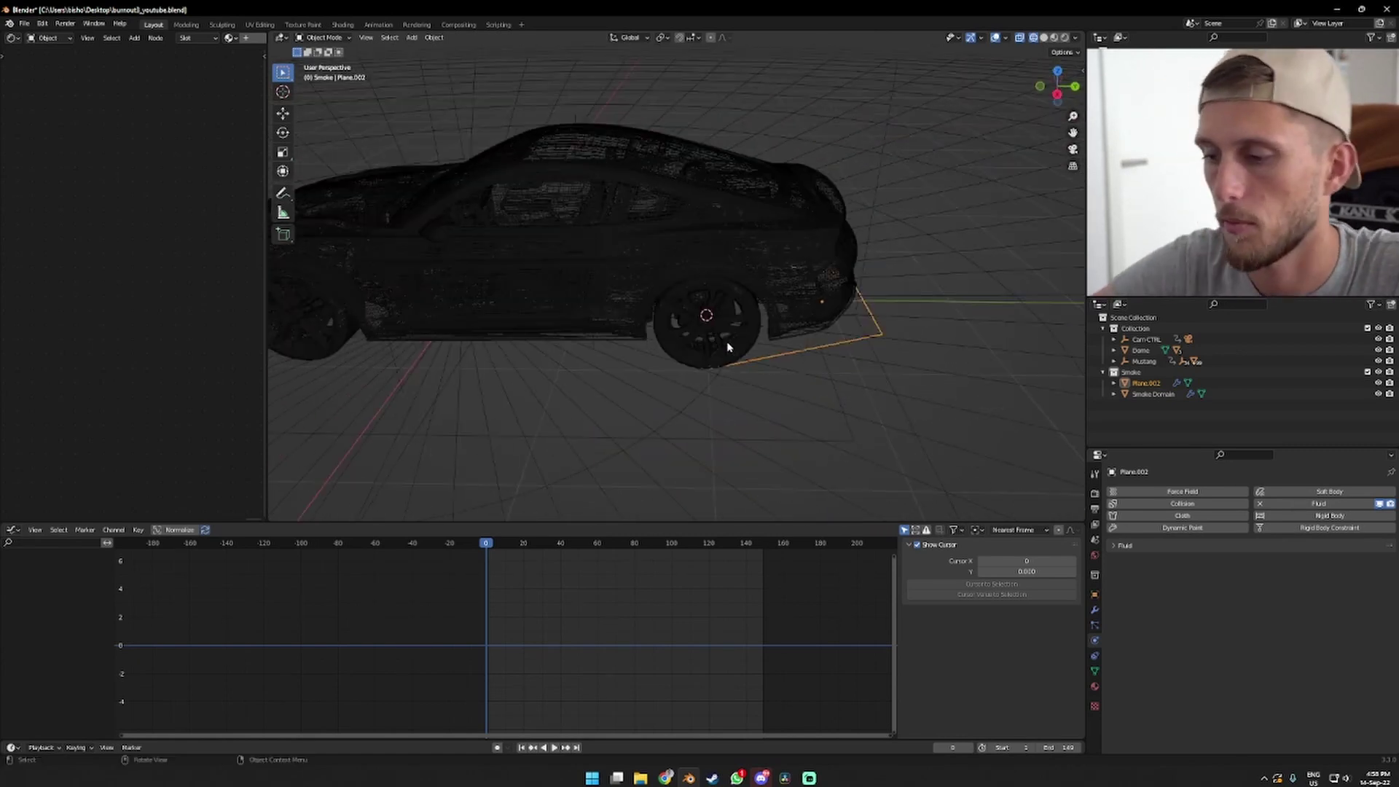
{"action": "key", "text": "KP_0"}
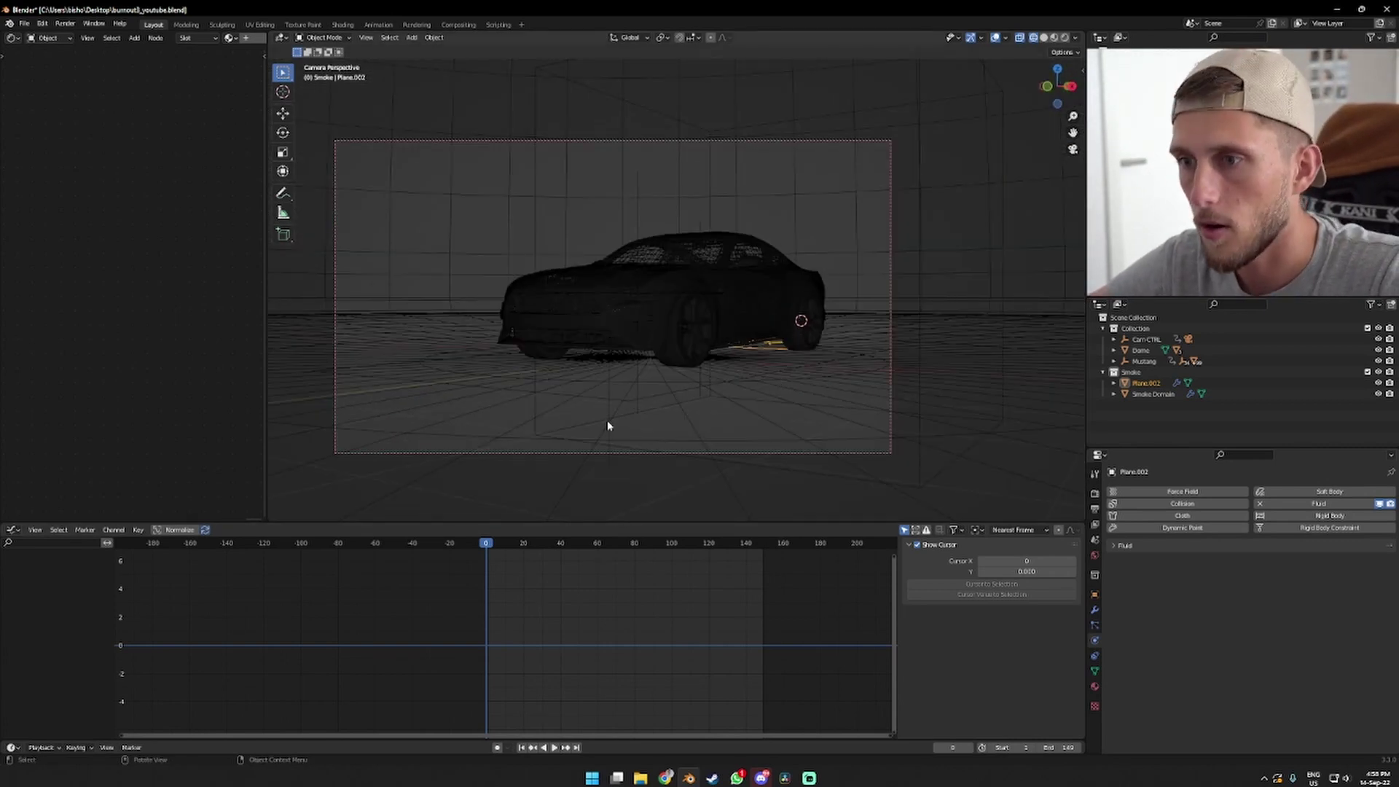
Switch the viewport to solid shading and play the smoke simulation through the camera and from behind the car
{"action": "key", "text": "space"}
{"action": "key", "text": "z"}
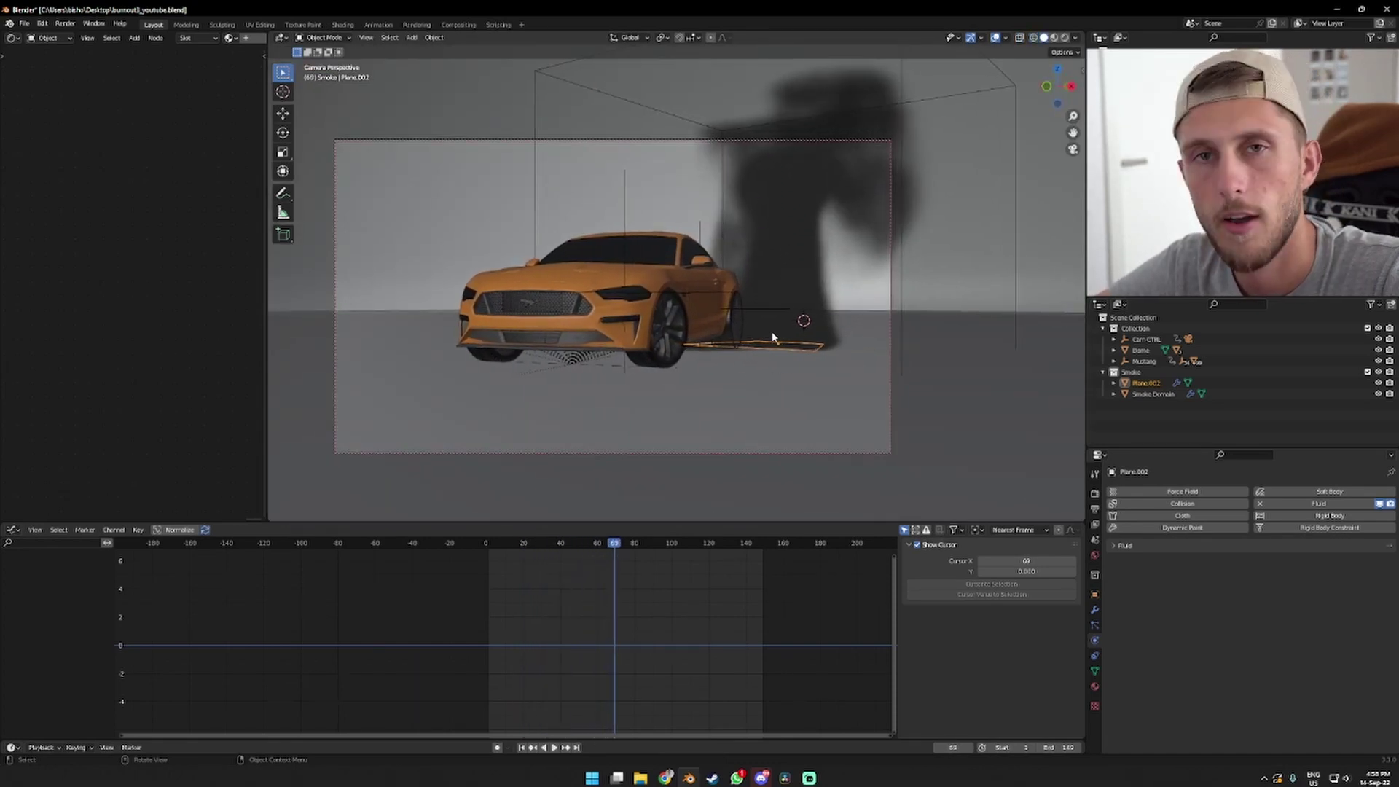
{"action": "left_click", "coordinate": [481, 546]}
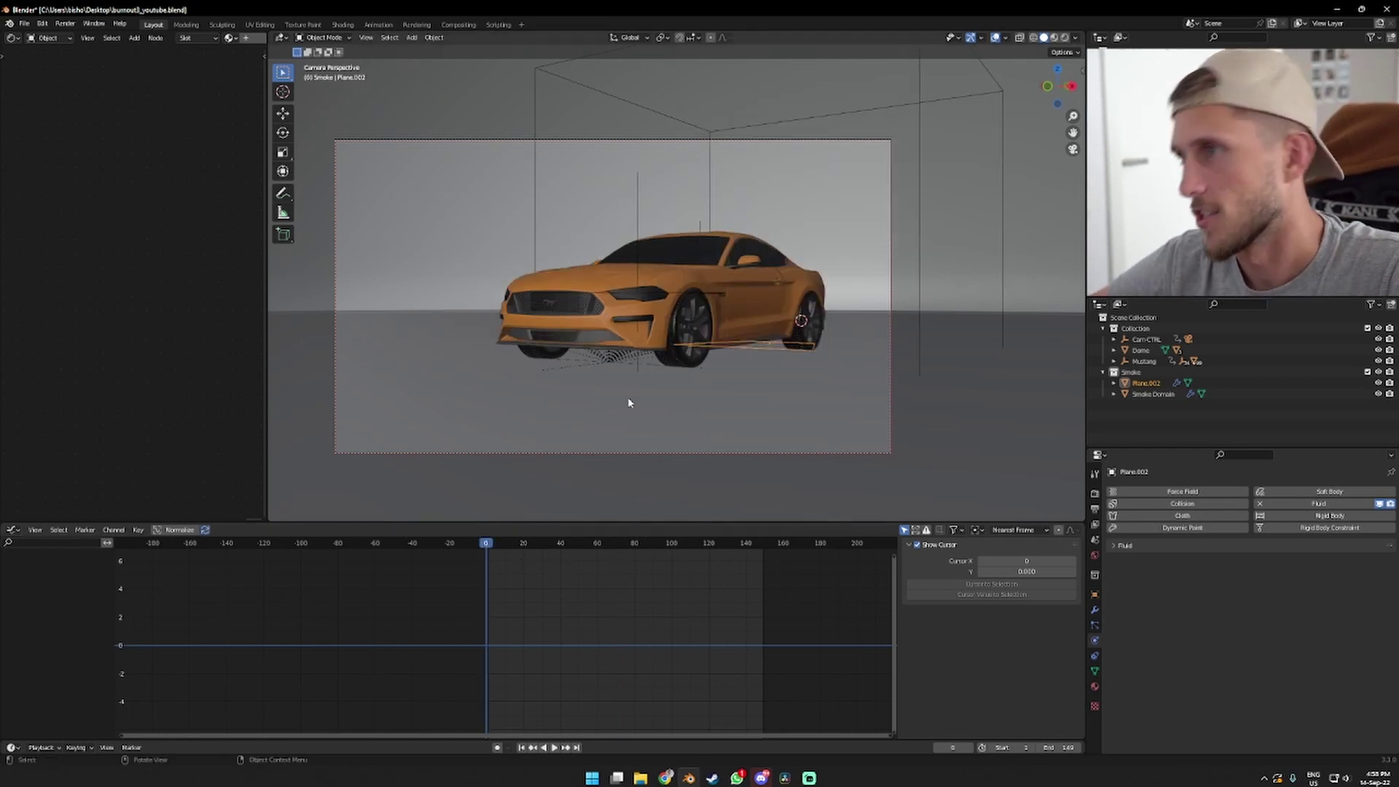
{"action": "middle_click_drag", "start_coordinate": [627, 401], "coordinate": [503, 415]}
{"action": "left_click_drag", "start_coordinate": [497, 546], "coordinate": [568, 545]}
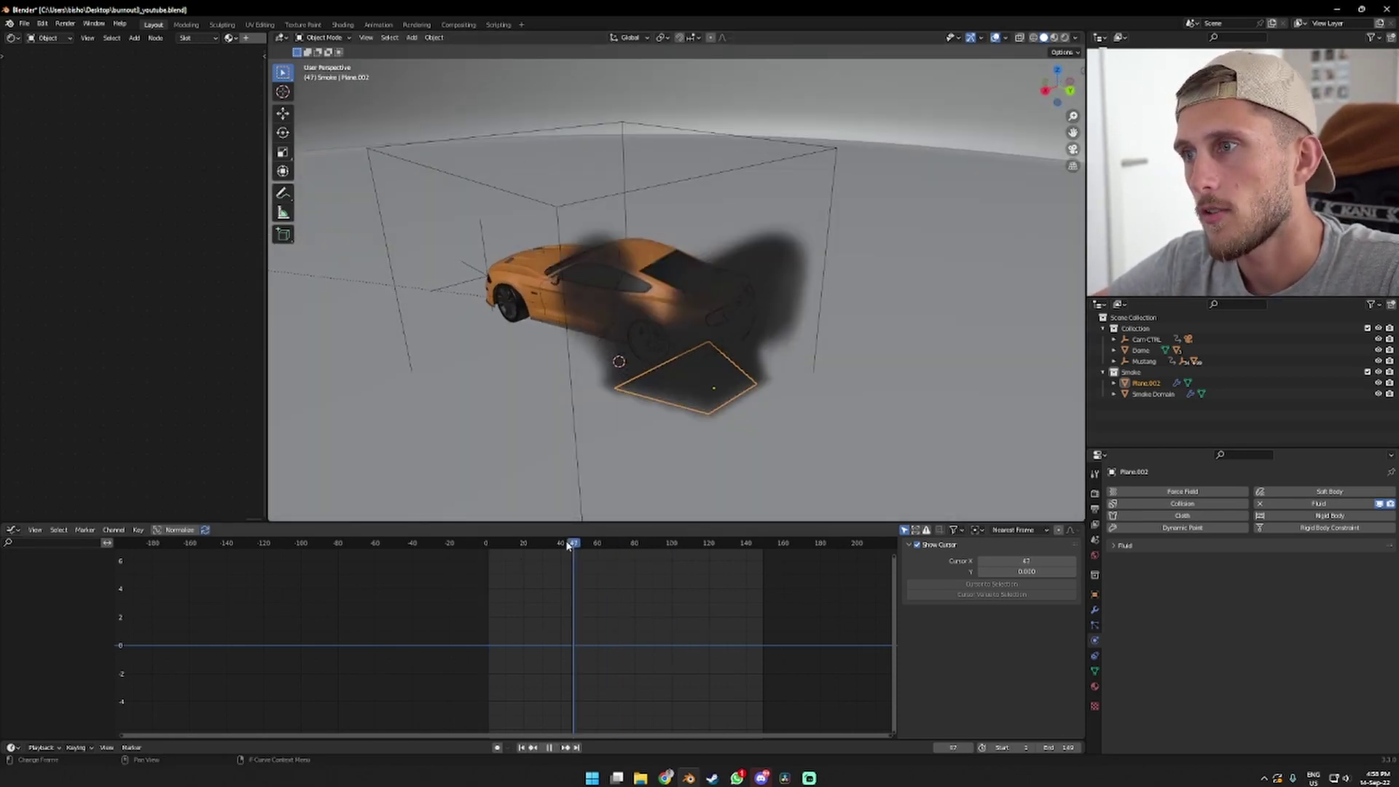
{"action": "key", "text": "Escape"}
Parent the smoke emitter plane to the car's boot lid body using the Object option
{"action": "scroll", "coordinate": [657, 392], "scroll_direction": "up", "scroll_amount": 4}
{"action": "left_click", "coordinate": [676, 379]}
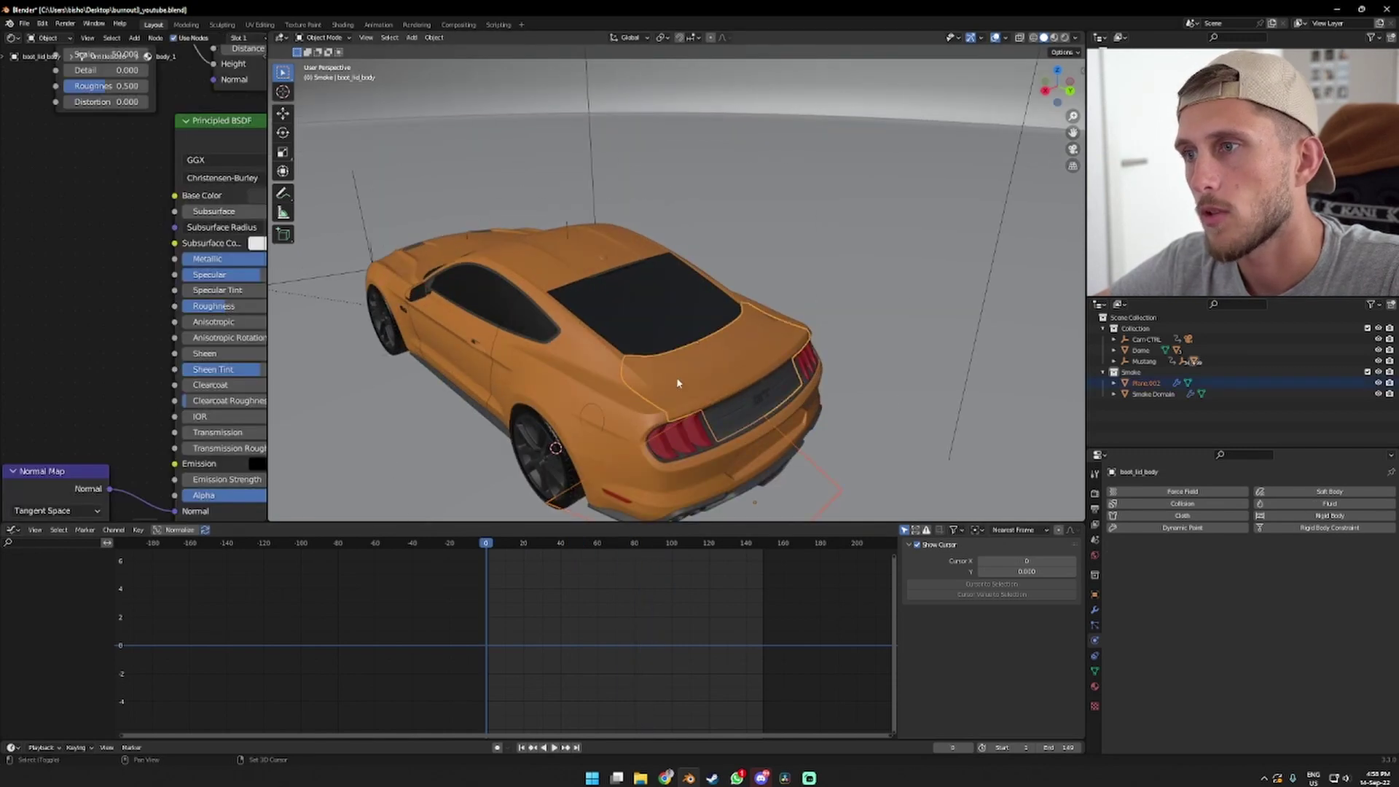
{"action": "scroll", "coordinate": [678, 383], "scroll_direction": "down", "scroll_amount": 2}
{"action": "key", "text": "ctrl+p"}
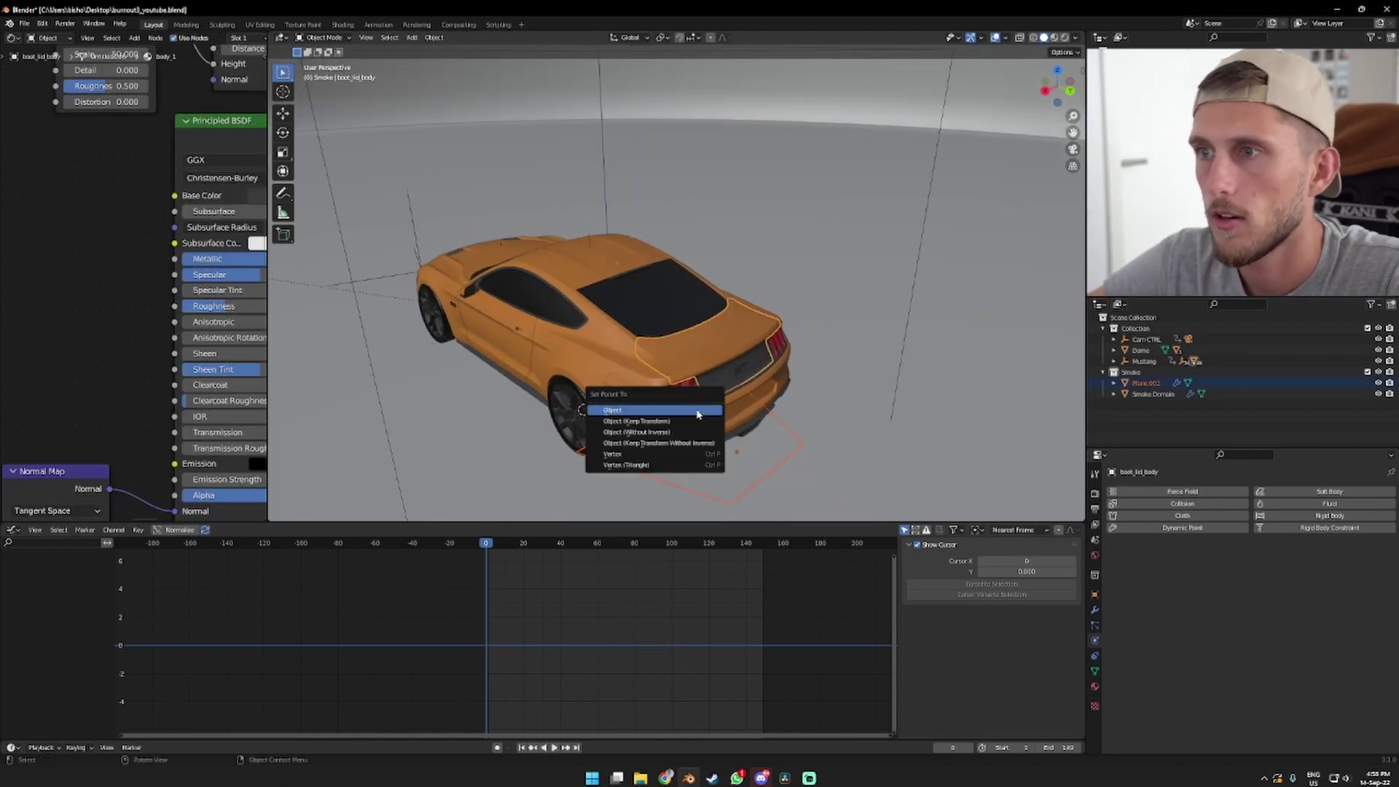
{"action": "left_click", "coordinate": [697, 413]}
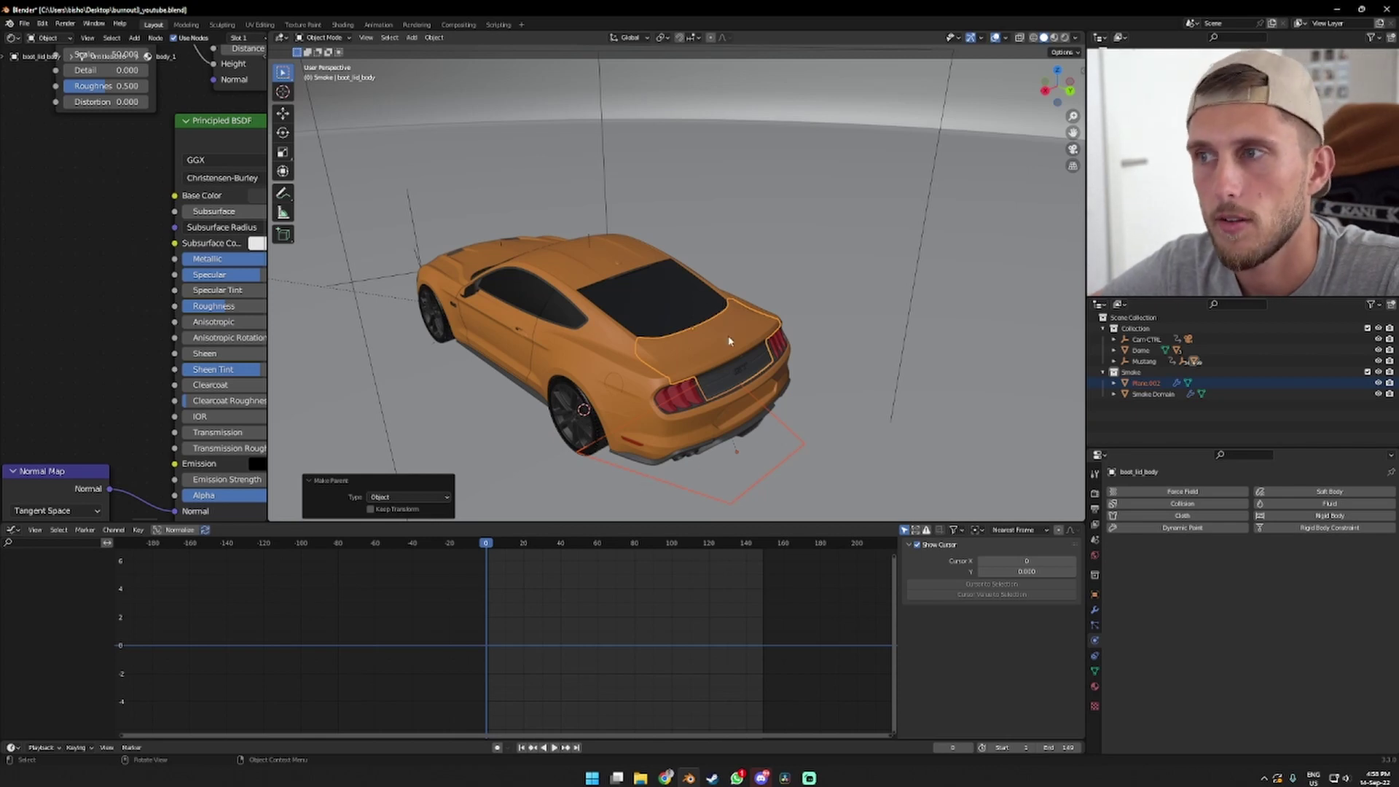
Play the animation to check whether the parented emitter plane follows the car, with the smoke domain selected
{"action": "key", "text": "space"}
{"action": "key", "text": "Escape"}
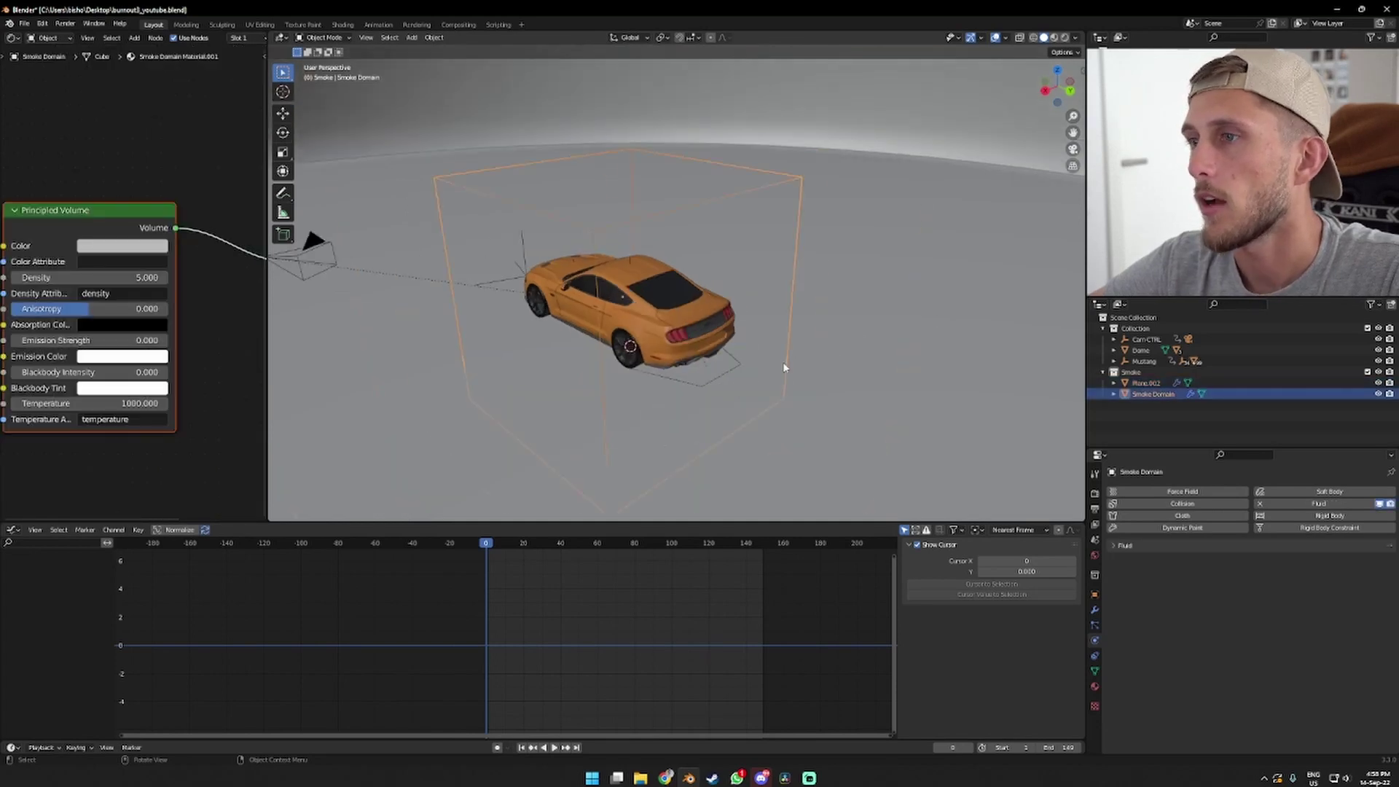
{"action": "key", "text": "space"}
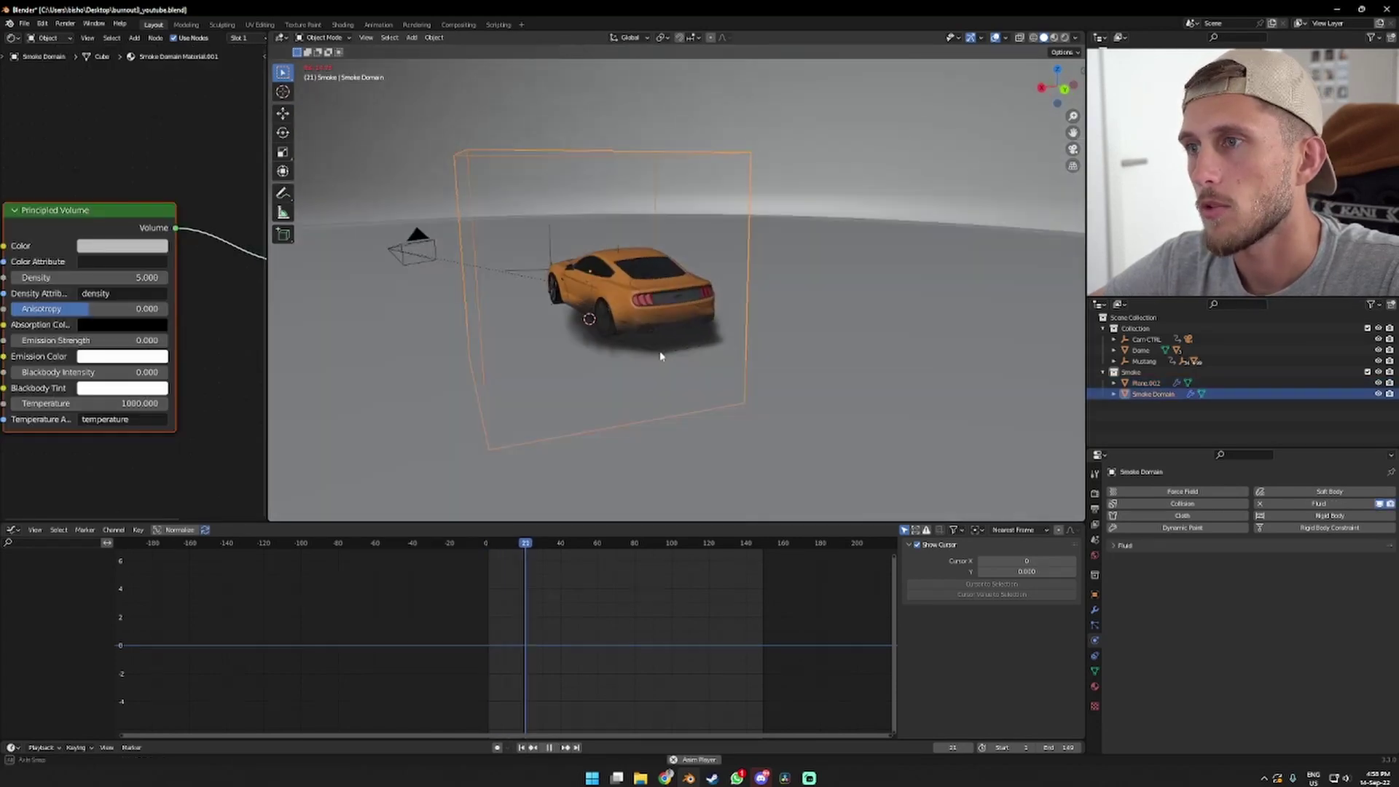
{"action": "middle_click_drag", "start_coordinate": [661, 356], "coordinate": [657, 351]}
{"action": "key", "text": "space"}
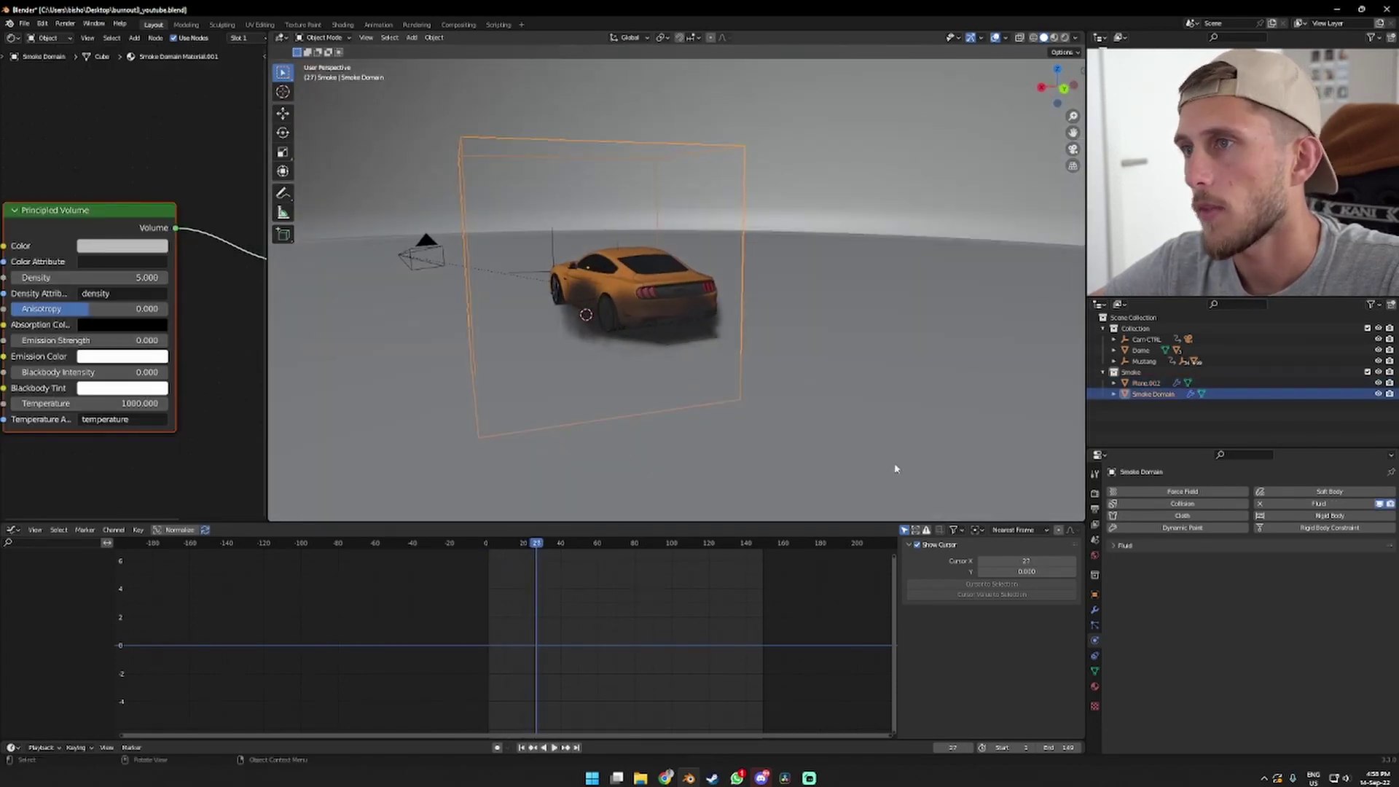
Raise the smoke domain's Resolution Divisions slightly and replay the simulation from frame 0
{"action": "left_click", "coordinate": [1095, 625]}
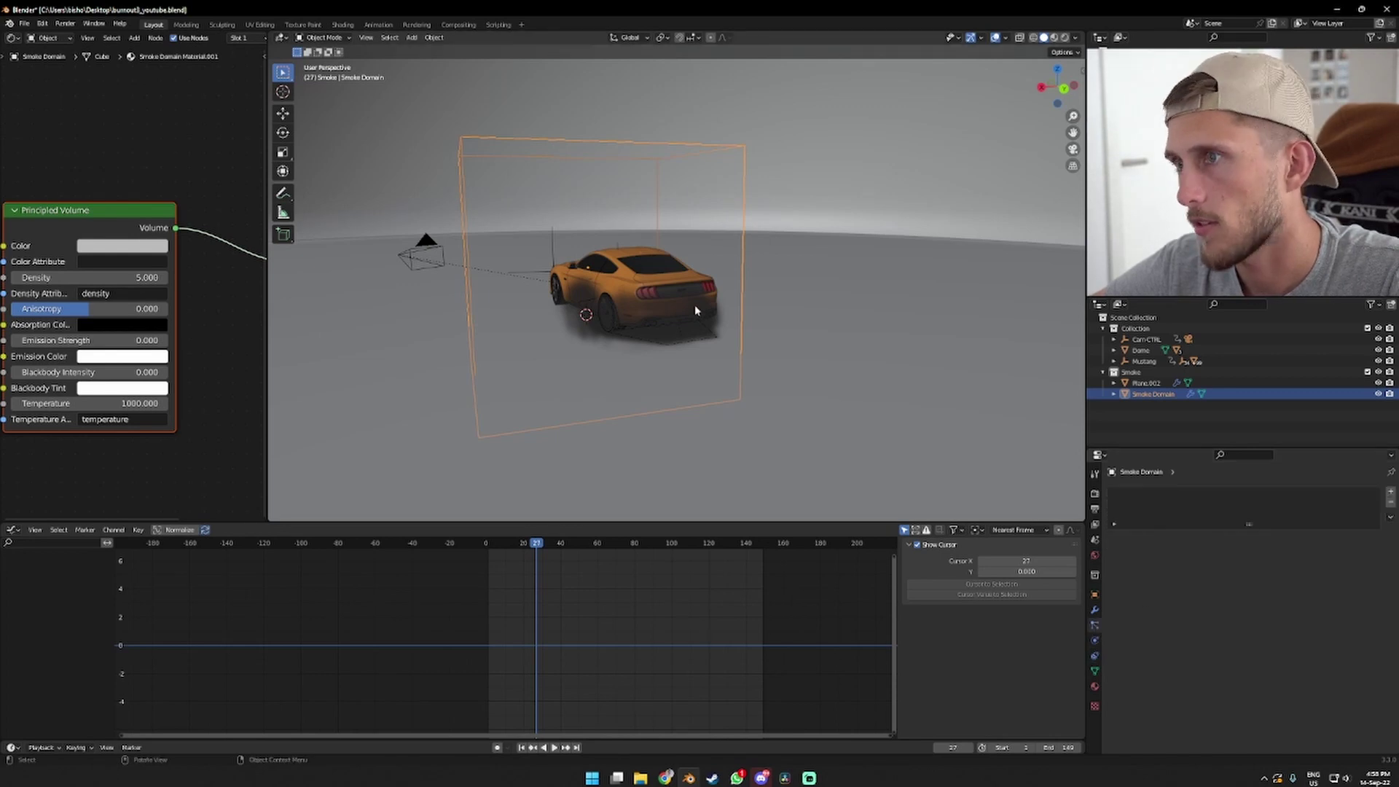
{"action": "left_click", "coordinate": [1095, 641]}
{"action": "left_click", "coordinate": [1121, 546]}
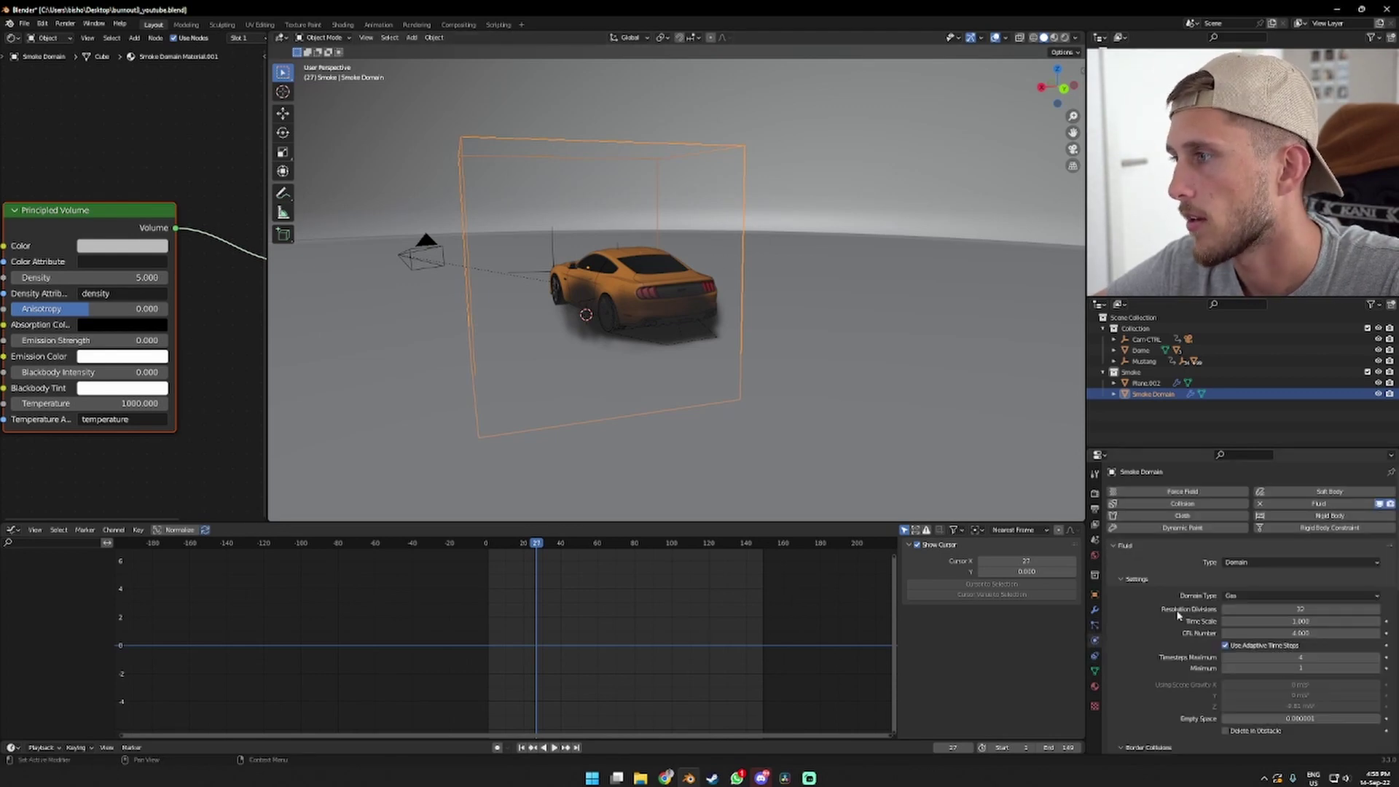
{"action": "left_click", "coordinate": [1377, 610]}
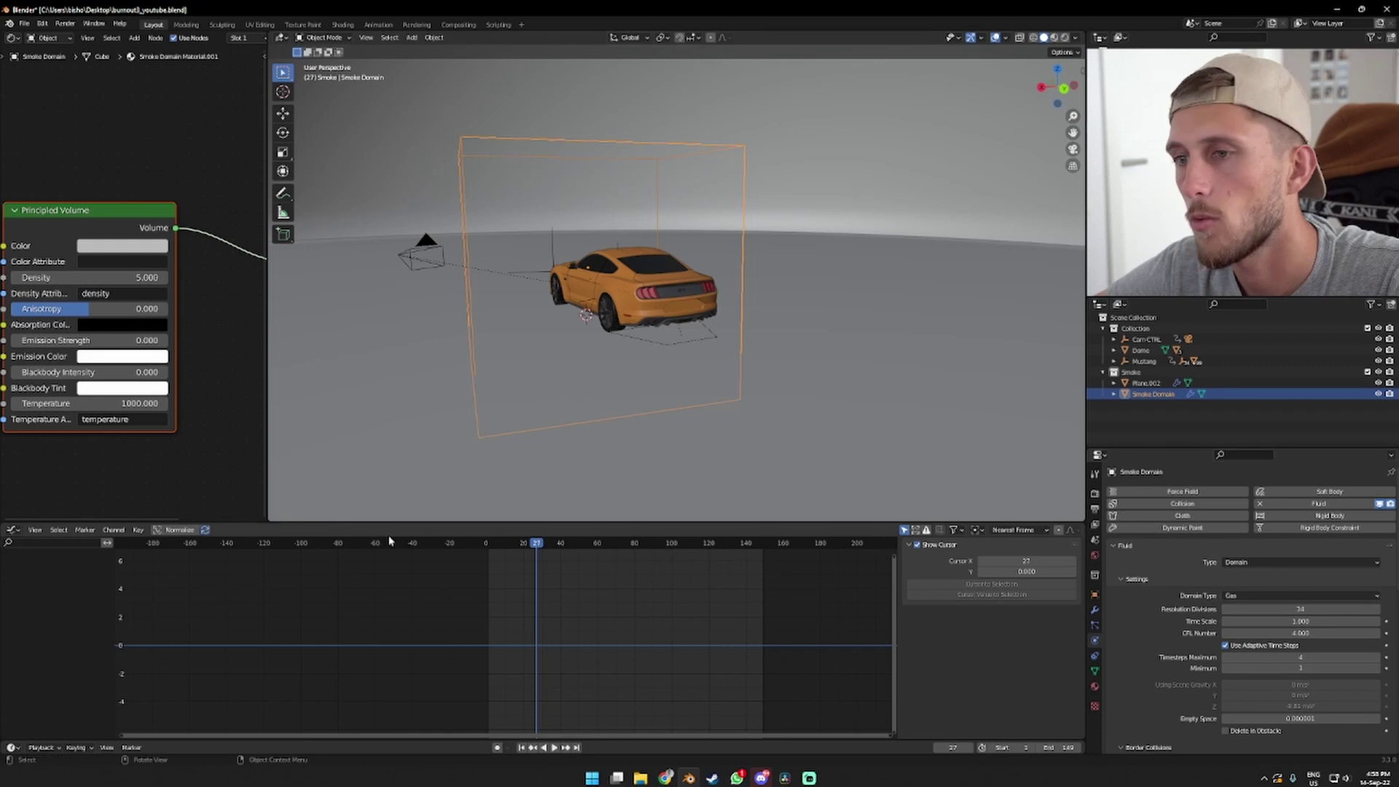
{"action": "left_click", "coordinate": [485, 548]}
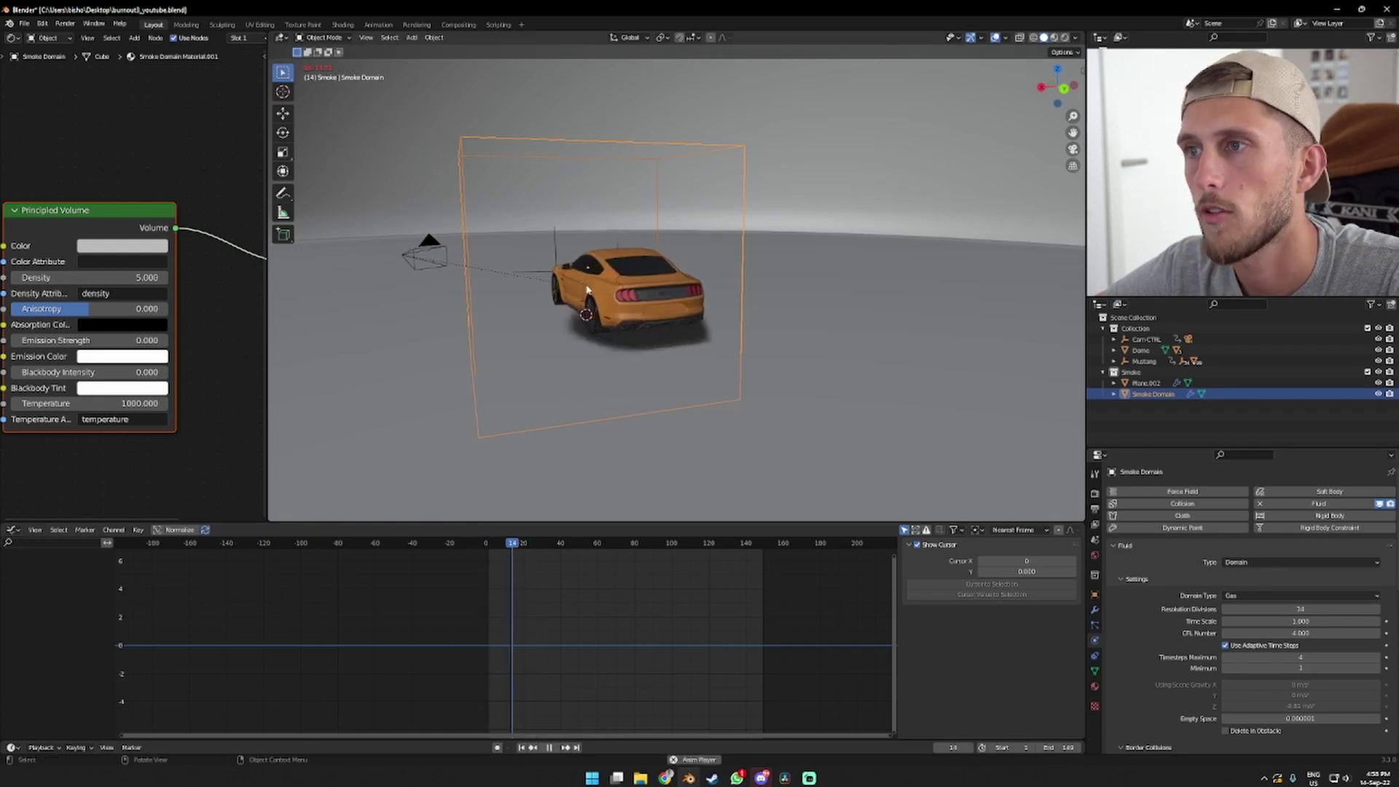
{"action": "key", "text": "space"}
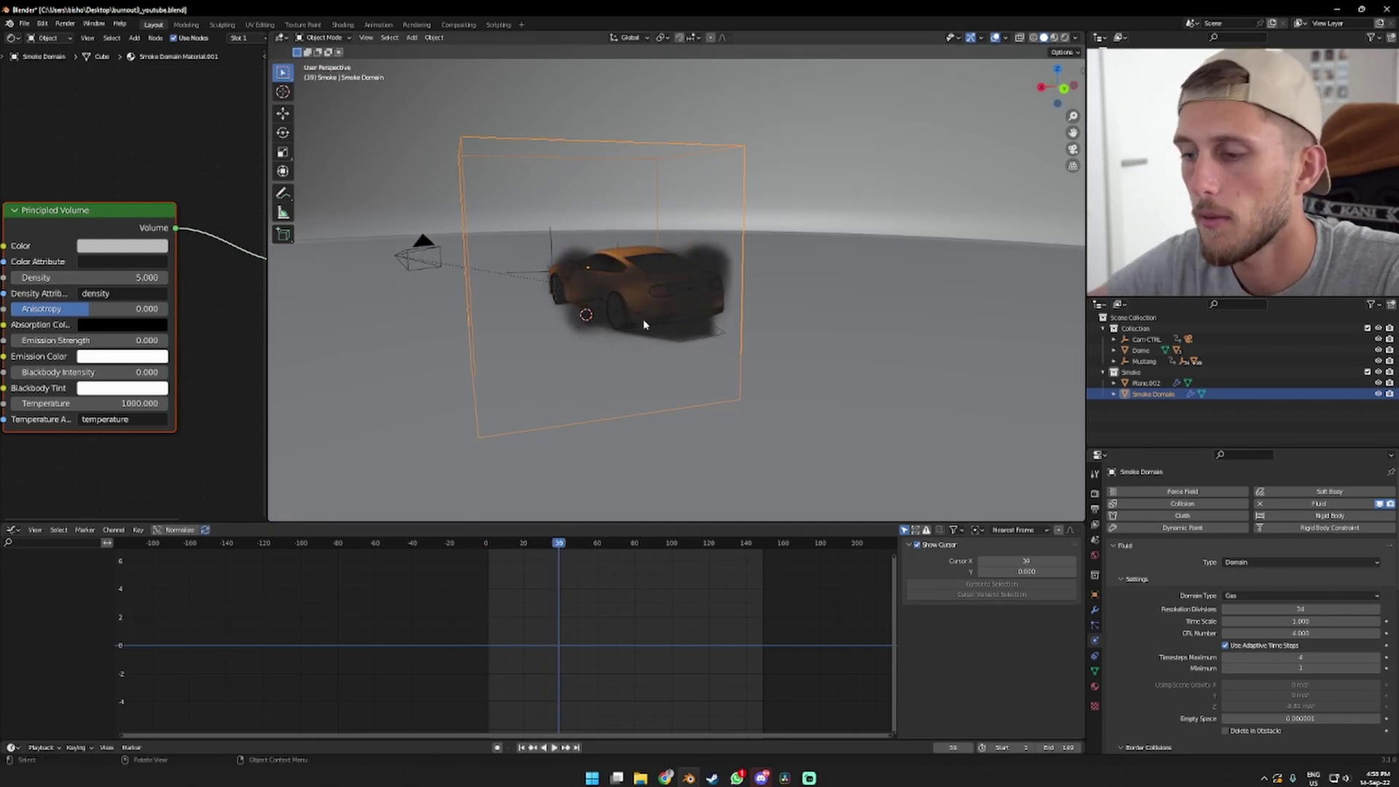
Play the smoke through the scene camera and examine how the domain's boundaries contain it
{"action": "key", "text": "KP_0"}
{"action": "key", "text": "space"}
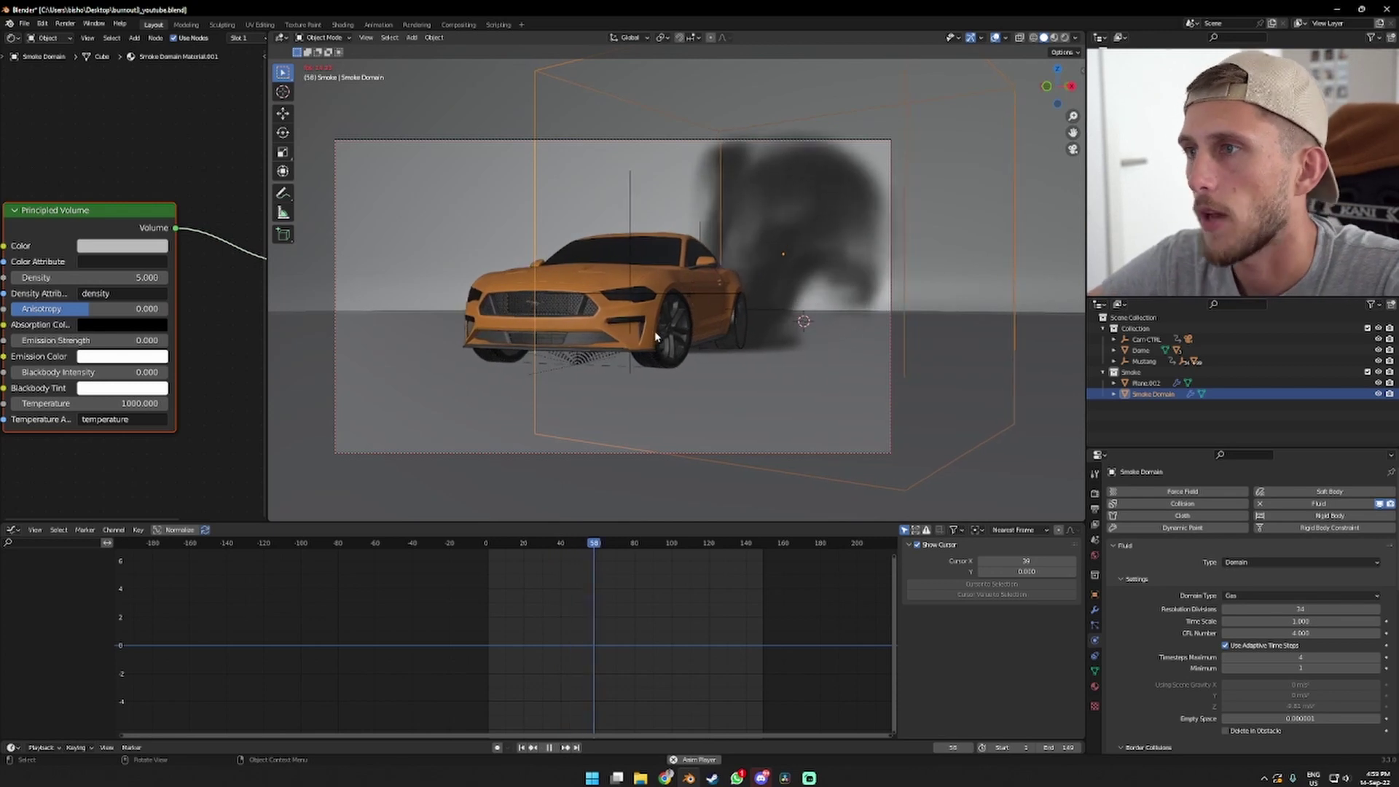
{"action": "key", "text": "space"}
{"action": "key", "text": "shift+Left"}
{"action": "middle_click_drag", "start_coordinate": [577, 421], "coordinate": [716, 318]}
{"action": "key", "text": "space"}
Edit the smoke domain's mesh and move its bottom face up along the Z axis toward floor level
{"action": "key", "text": "Tab"}
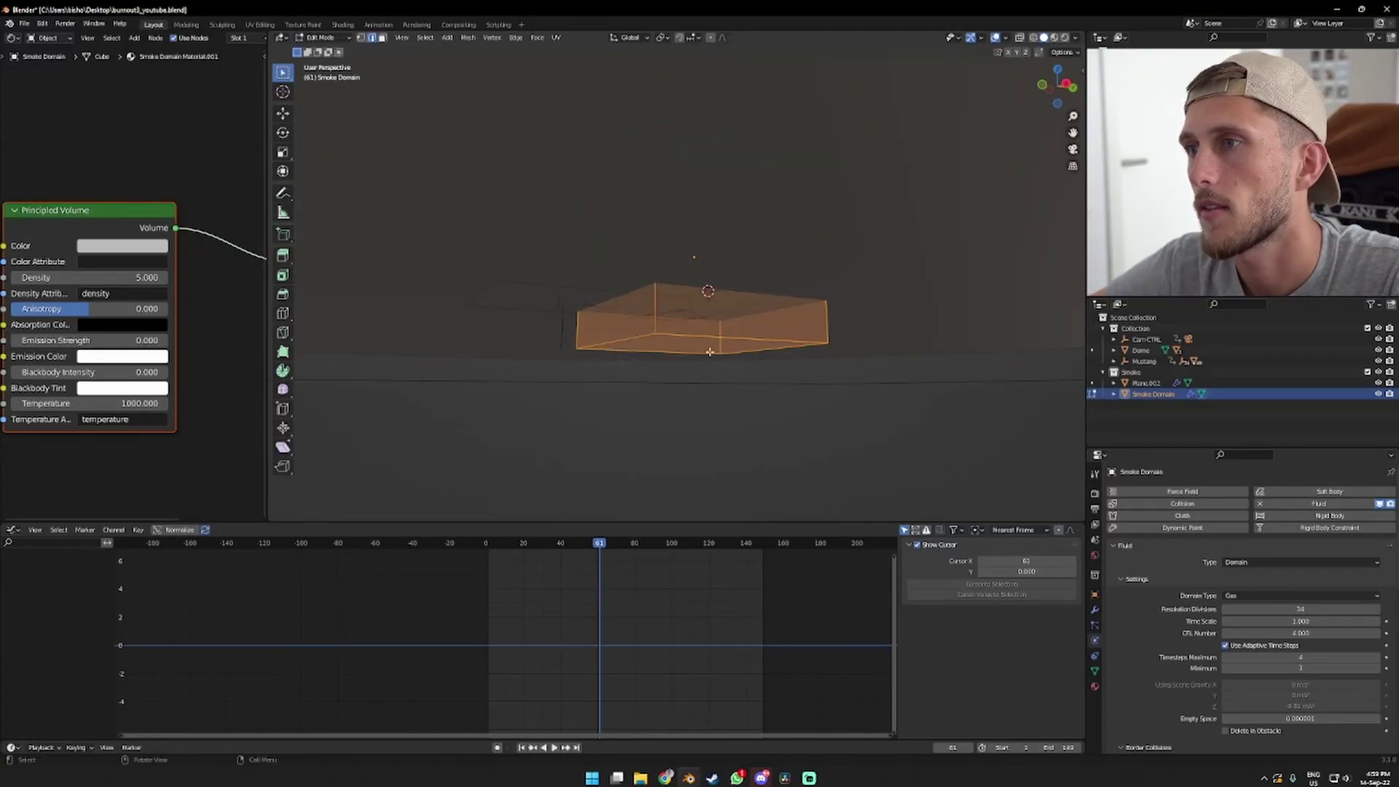
{"action": "key", "text": "g"}
{"action": "key", "text": "z"}
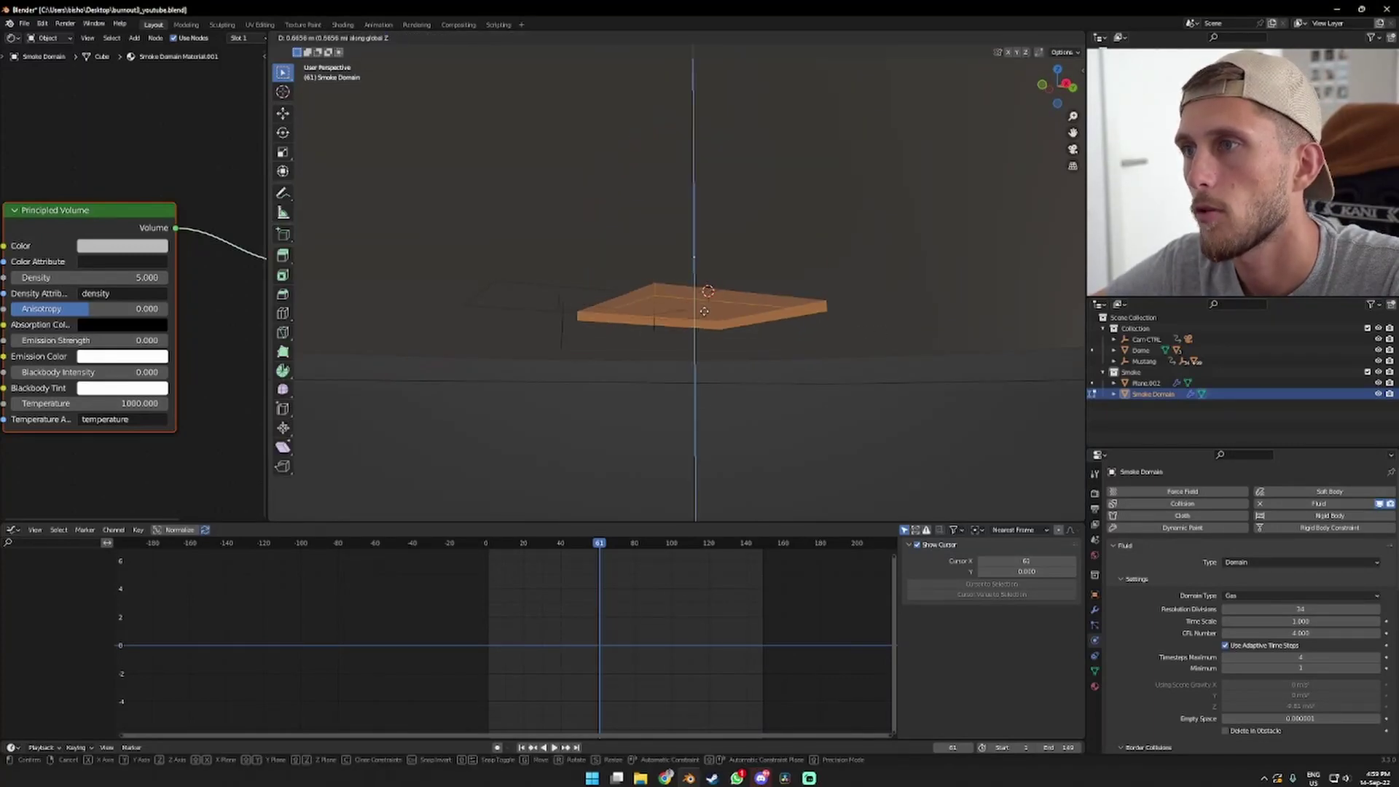
{"action": "left_click", "coordinate": [712, 284]}
Enlarge the smoke domain horizontally without changing its height, shifting it between scalings and finishing with a scale of about 1.285 on X and Y
{"action": "middle_click_drag", "start_coordinate": [654, 321], "coordinate": [889, 347]}
{"action": "key", "text": "s"}
{"action": "key", "text": "shift+z"}
{"action": "left_click", "coordinate": [886, 300]}
{"action": "key", "text": "g"}
{"action": "left_click", "coordinate": [864, 204]}
{"action": "key", "text": "s"}
{"action": "key", "text": "shift+z"}
{"action": "left_click", "coordinate": [938, 306]}
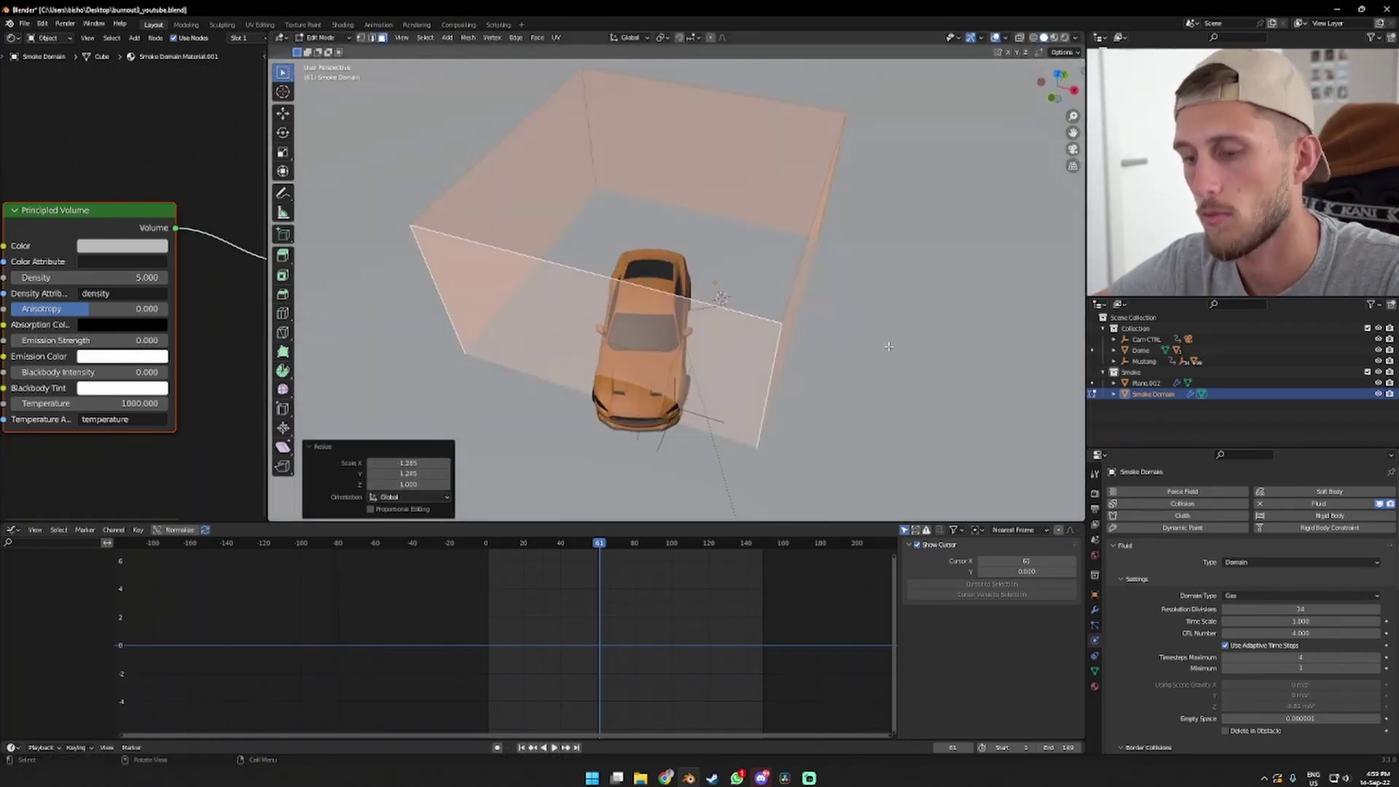
Reposition the smoke domain in the horizontal plane around the rear of the car and leave edit mode
{"action": "key", "text": "g"}
{"action": "key", "text": "shift+z"}
{"action": "left_click", "coordinate": [695, 400]}
{"action": "middle_click_drag", "start_coordinate": [679, 425], "coordinate": [669, 426]}
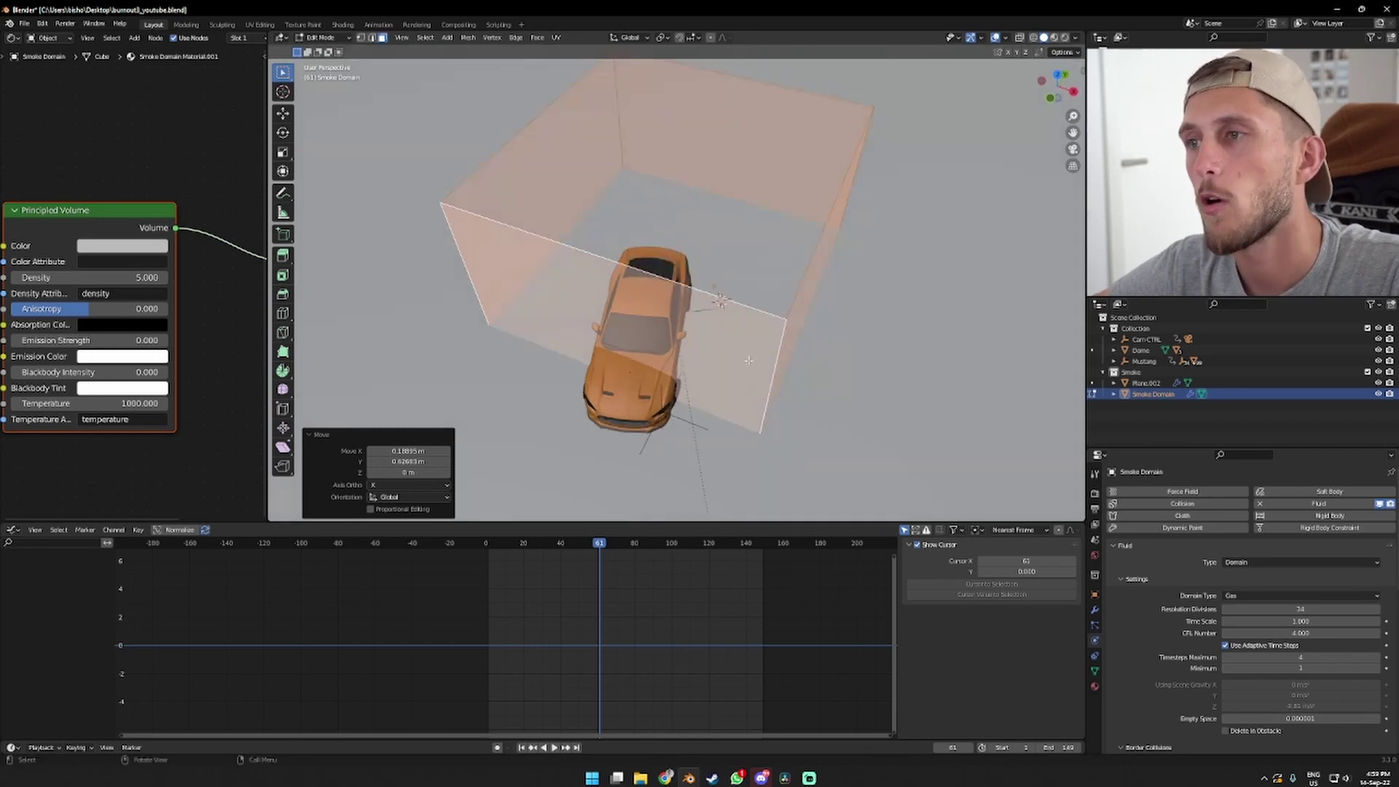
{"action": "key", "text": "g"}
{"action": "key", "text": "shift+z"}
{"action": "left_click", "coordinate": [780, 368]}
{"action": "middle_click_drag", "start_coordinate": [780, 368], "coordinate": [706, 381]}
{"action": "key", "text": "Tab"}
Play the smoke simulation from frame 0 to check it inside the enlarged domain
{"action": "left_click_drag", "start_coordinate": [571, 542], "coordinate": [431, 555]}
{"action": "key", "text": "space"}
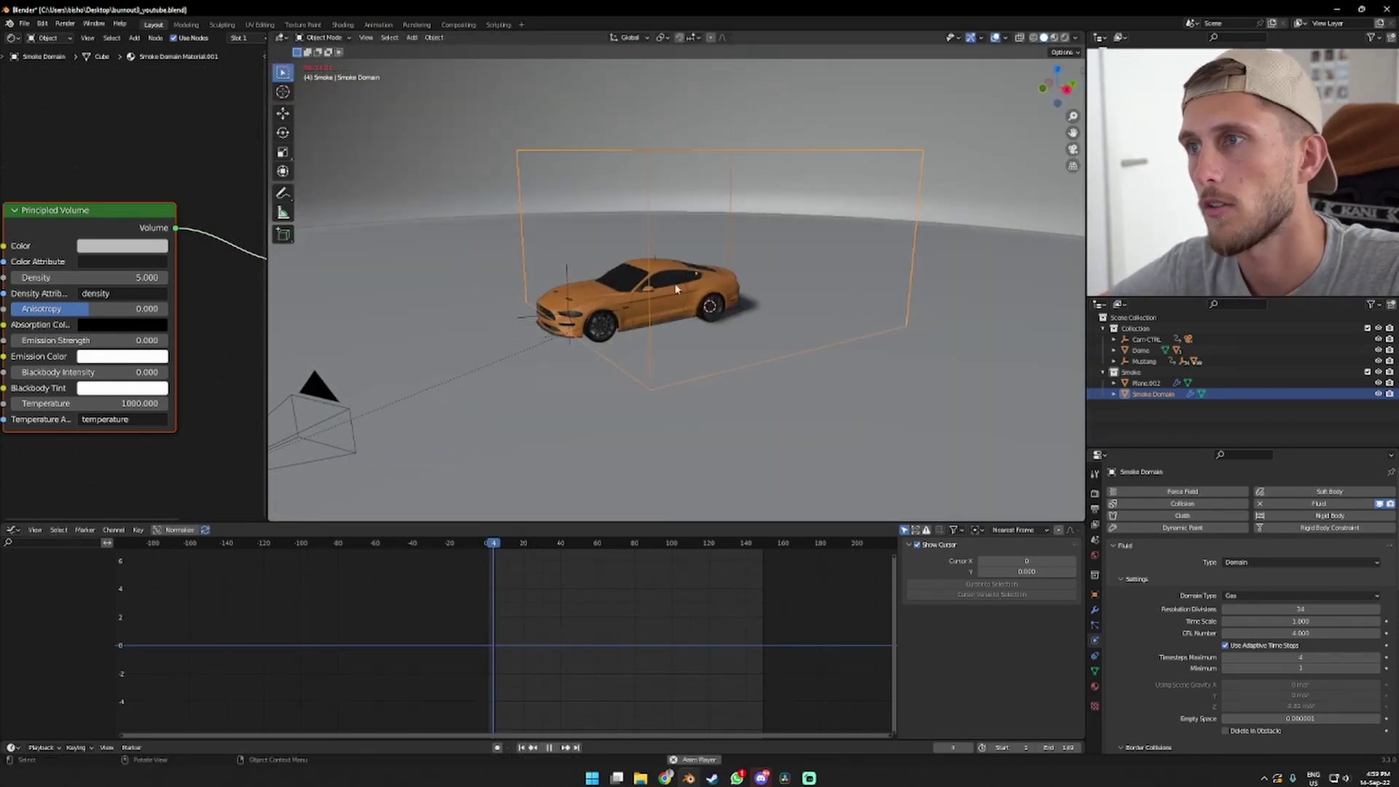
{"action": "key", "text": "space"}
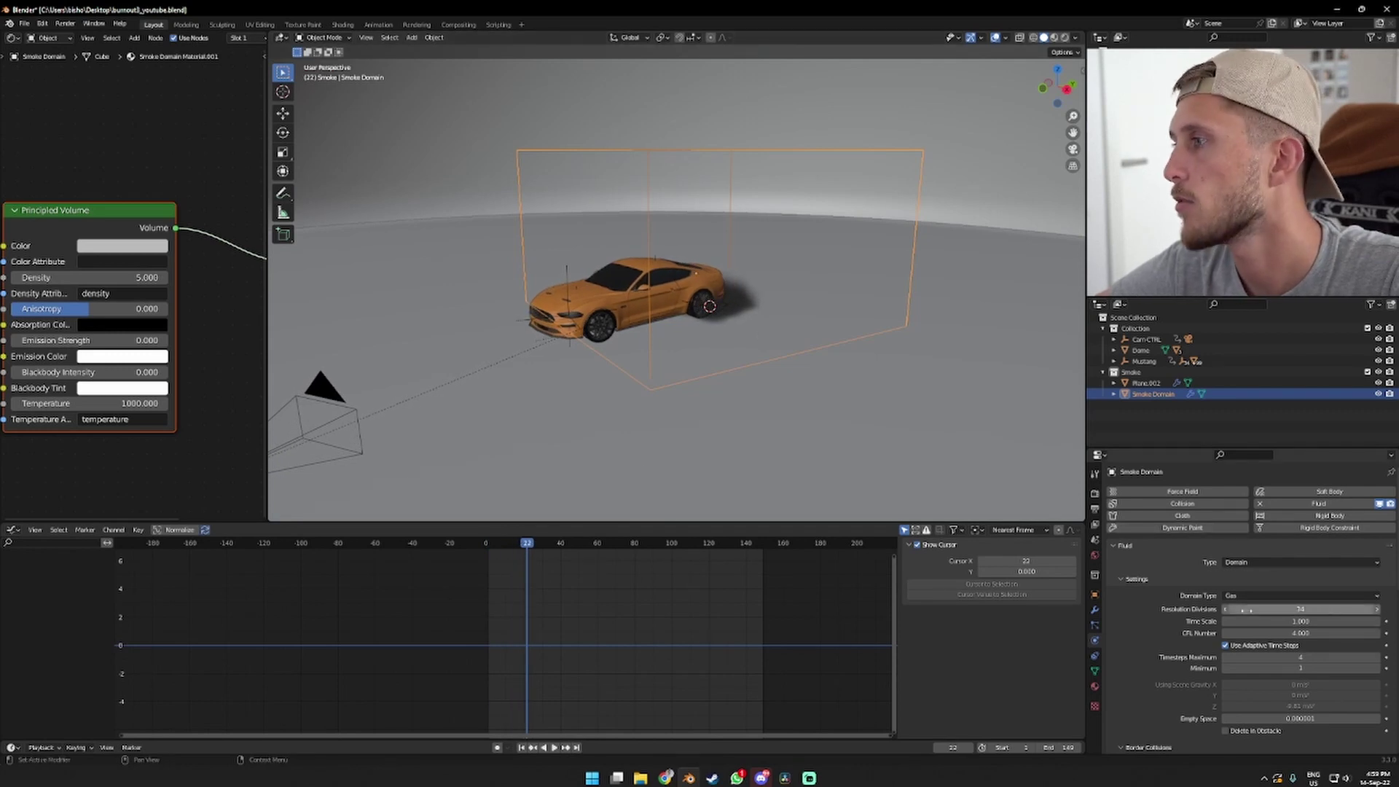
Set the smoke domain's Resolution Divisions to 32 and play the simulation from frame 0 through the camera
{"action": "left_click", "coordinate": [482, 546]}
{"action": "key", "text": "space"}
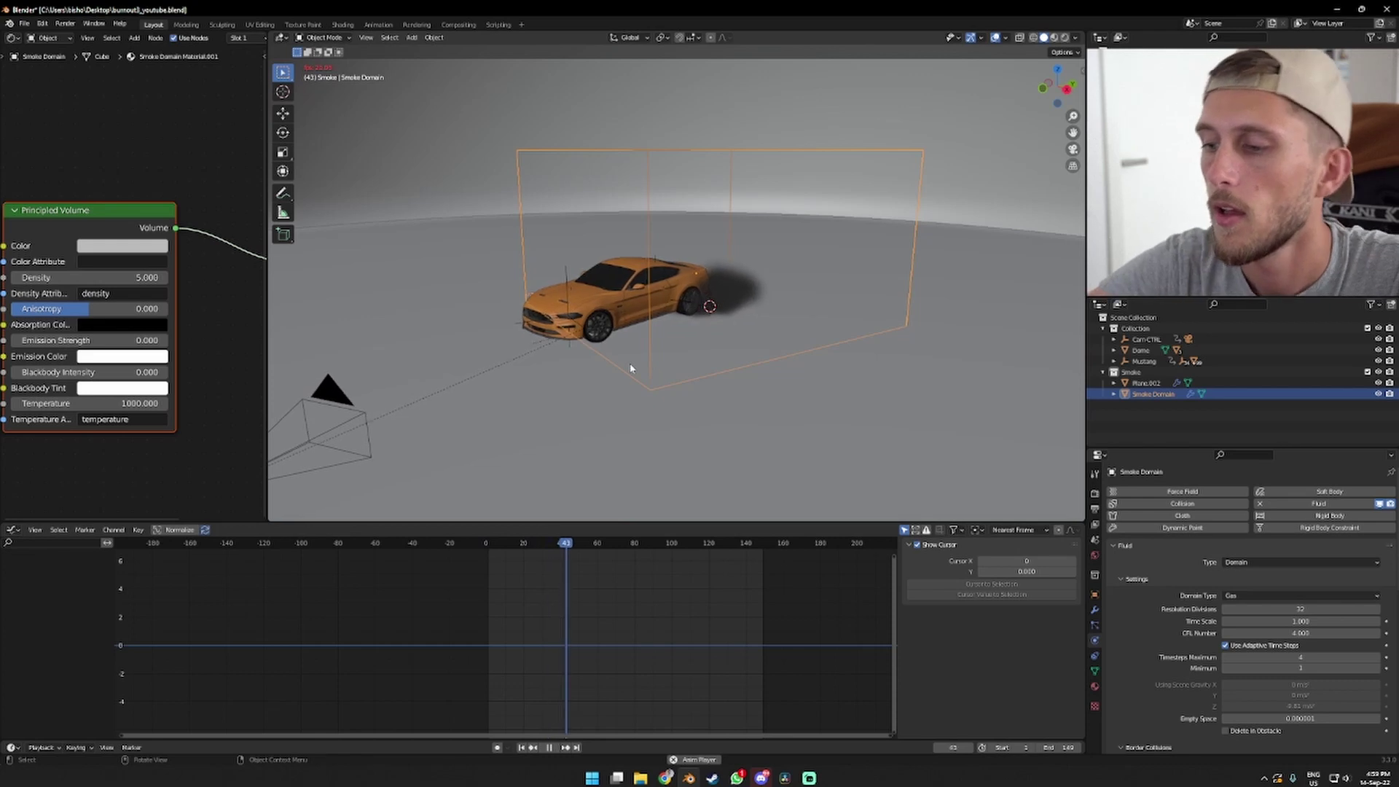
{"action": "key", "text": "KP_0"}
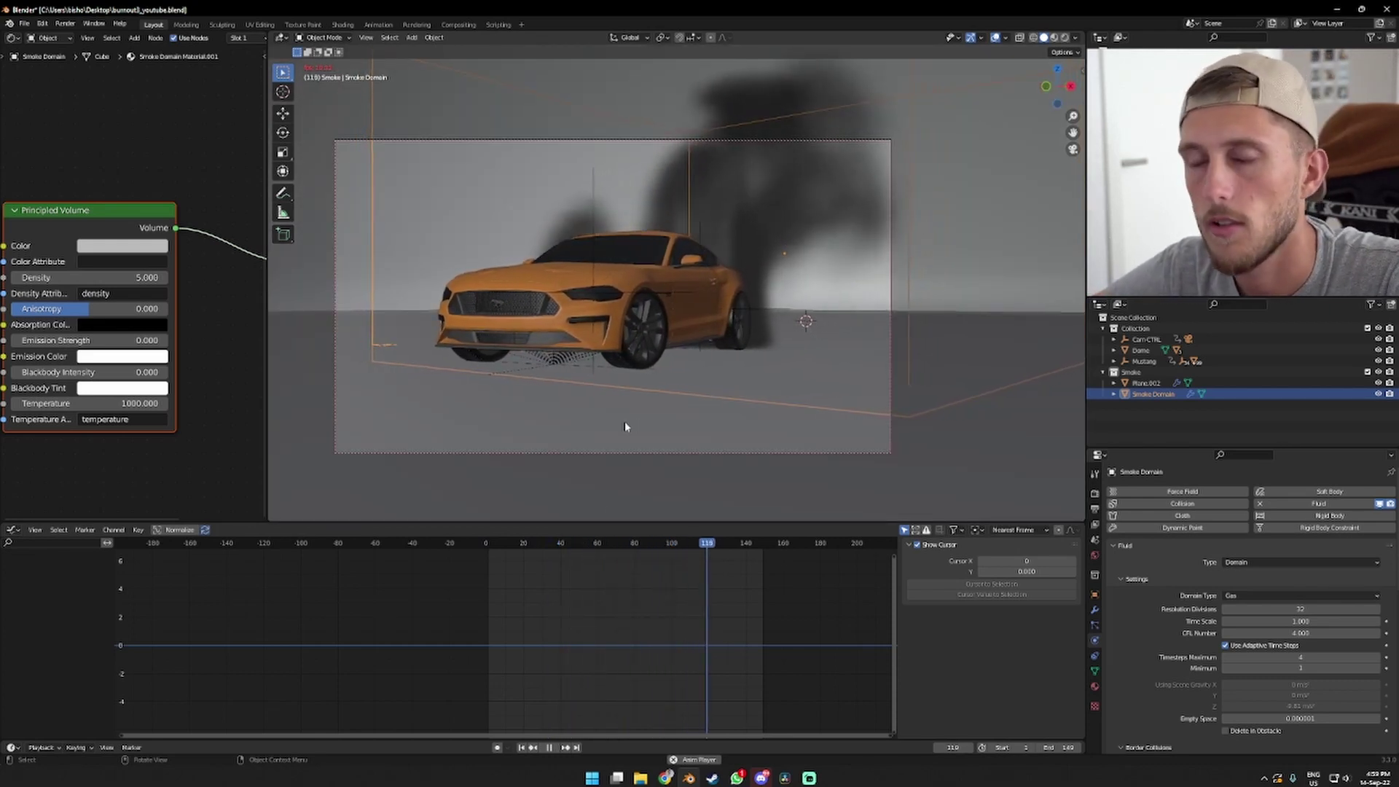
Return the timeline to frame 0 and add a Turbulence force field to the scene
{"action": "left_click", "coordinate": [486, 554]}
{"action": "key", "text": "shift+a"}
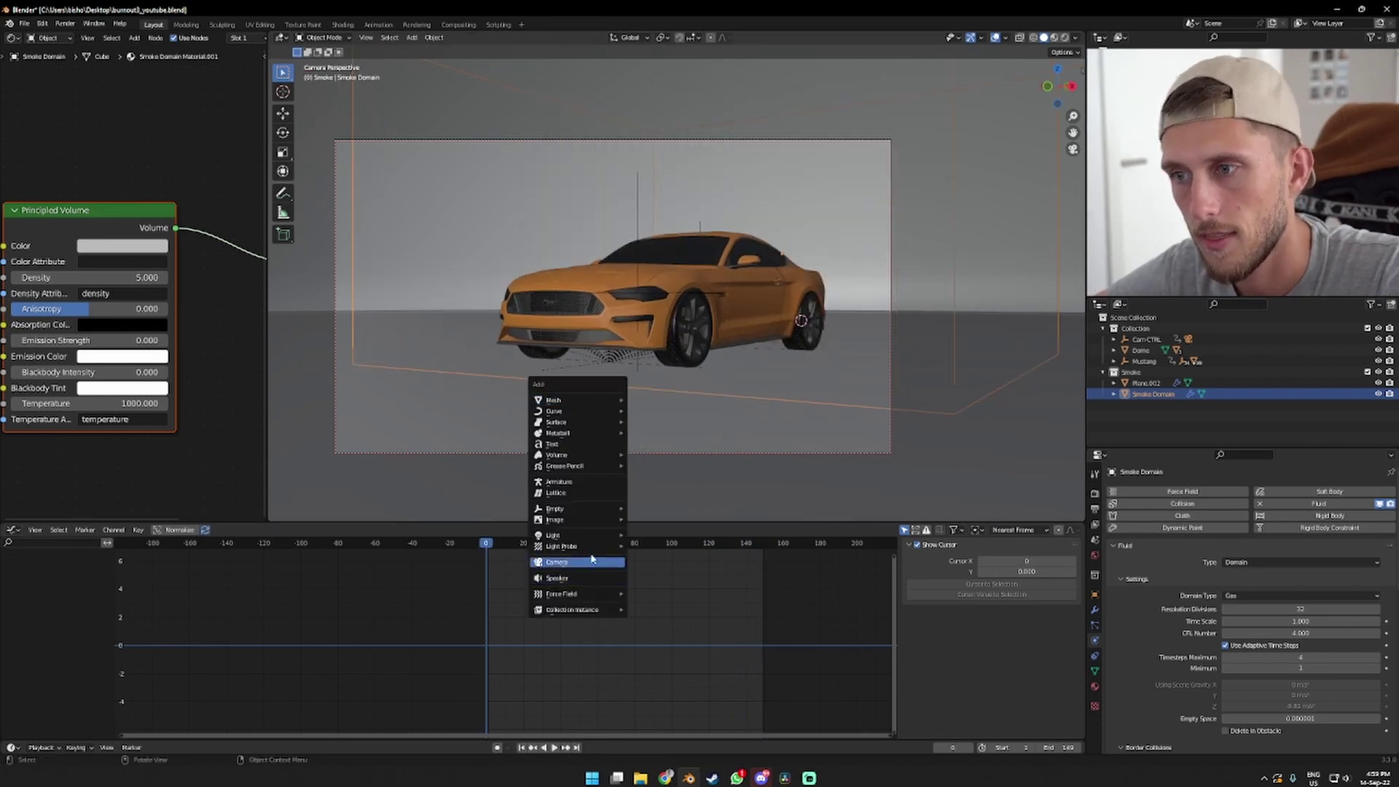
{"action": "mouse_move", "coordinate": [583, 525]}
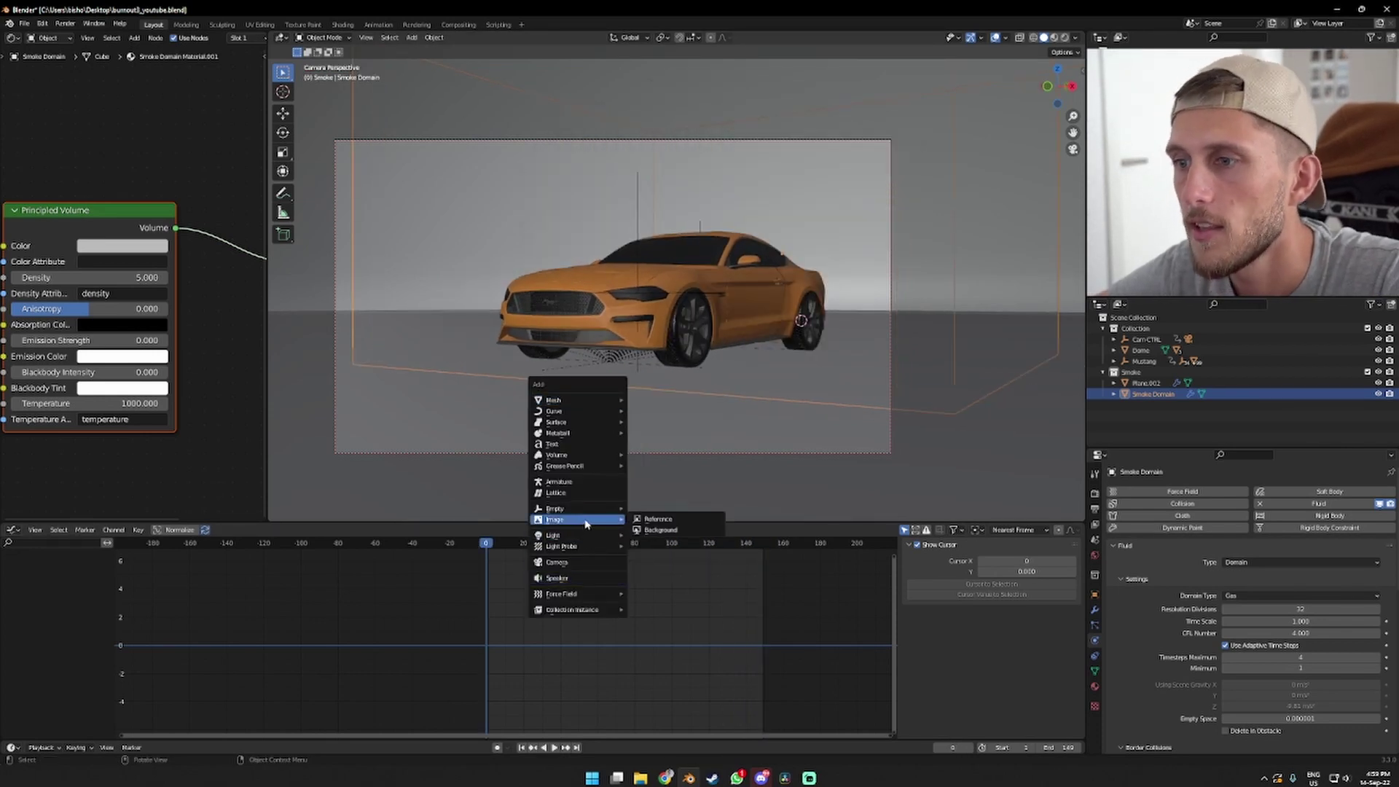
{"action": "mouse_move", "coordinate": [582, 598]}
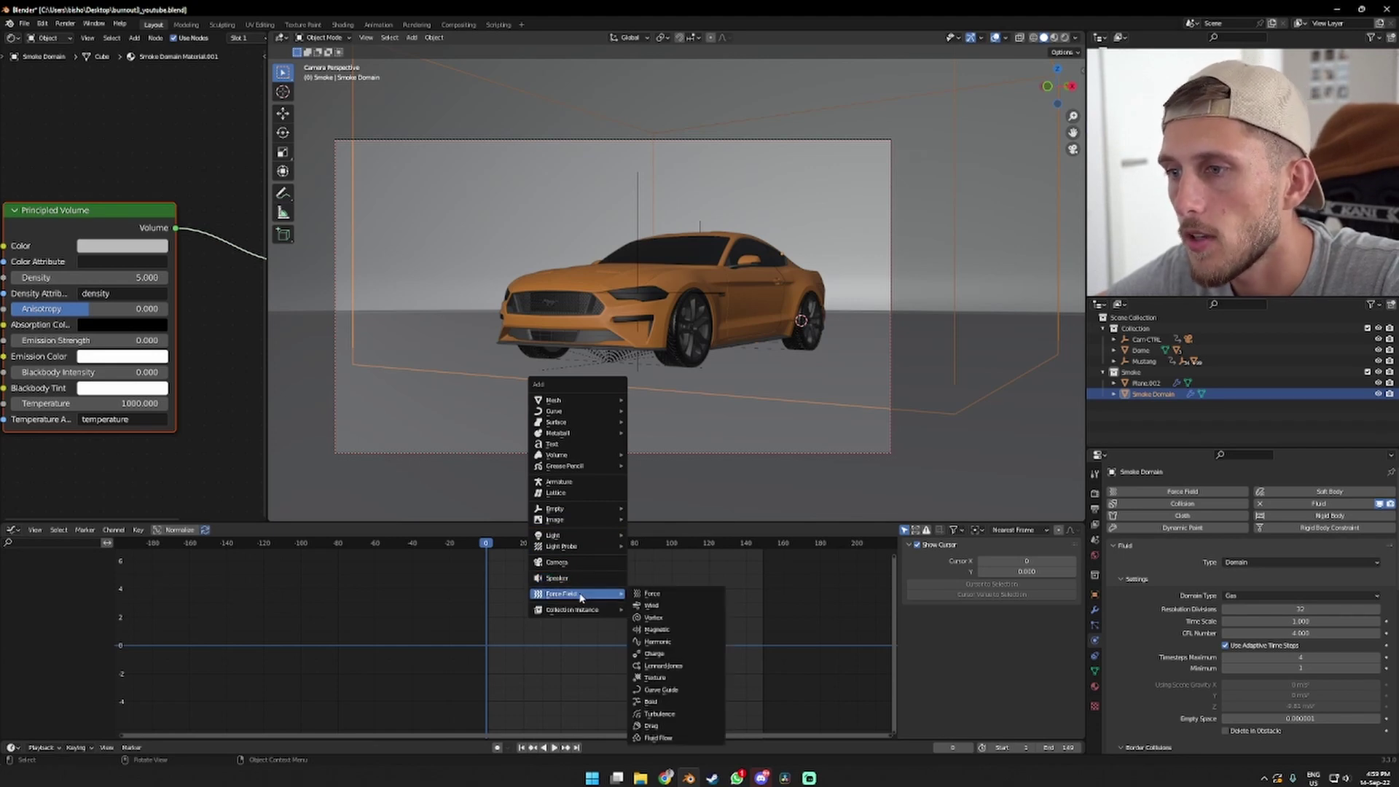
{"action": "left_click", "coordinate": [677, 717]}
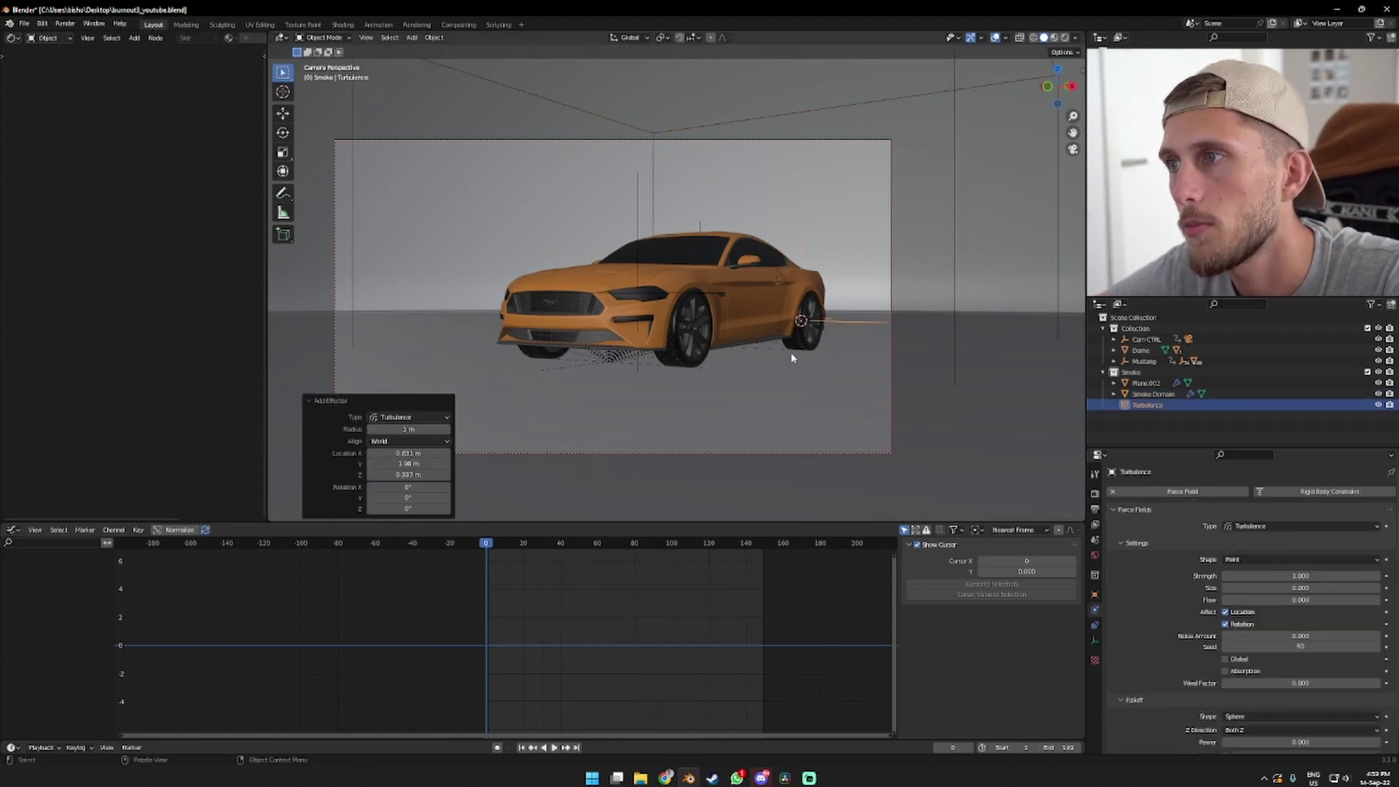
Move the turbulence force field in the horizontal plane to a spot beside the car's rear wheel
{"action": "middle_click_drag", "start_coordinate": [790, 352], "coordinate": [599, 483]}
{"action": "key", "text": "g"}
{"action": "key", "text": "shift+z"}
{"action": "left_click", "coordinate": [766, 428]}
{"action": "key", "text": "g"}
{"action": "left_click", "coordinate": [716, 347]}
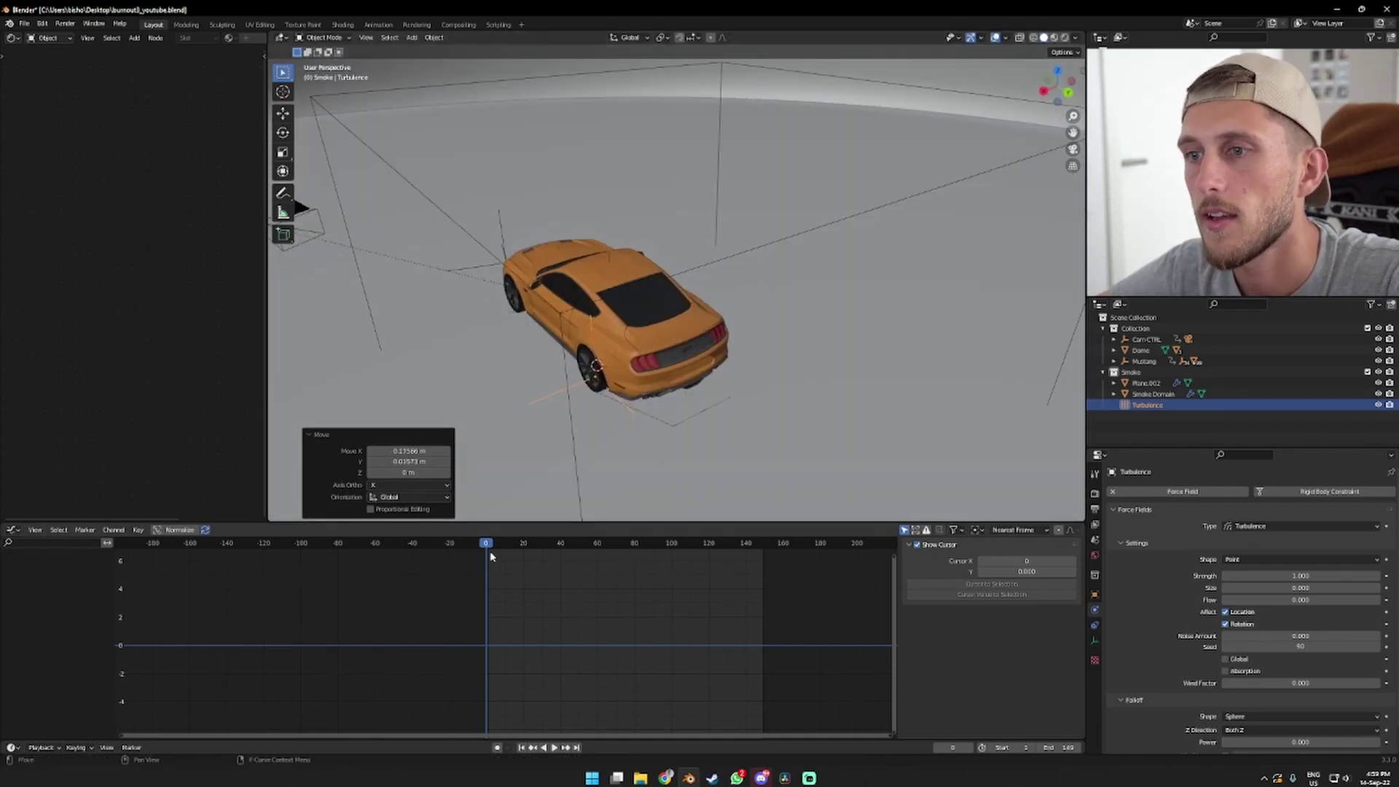
Play the smoke with the turbulence field active, then slightly raise the smoke domain's Resolution Divisions
{"action": "key", "text": "space"}
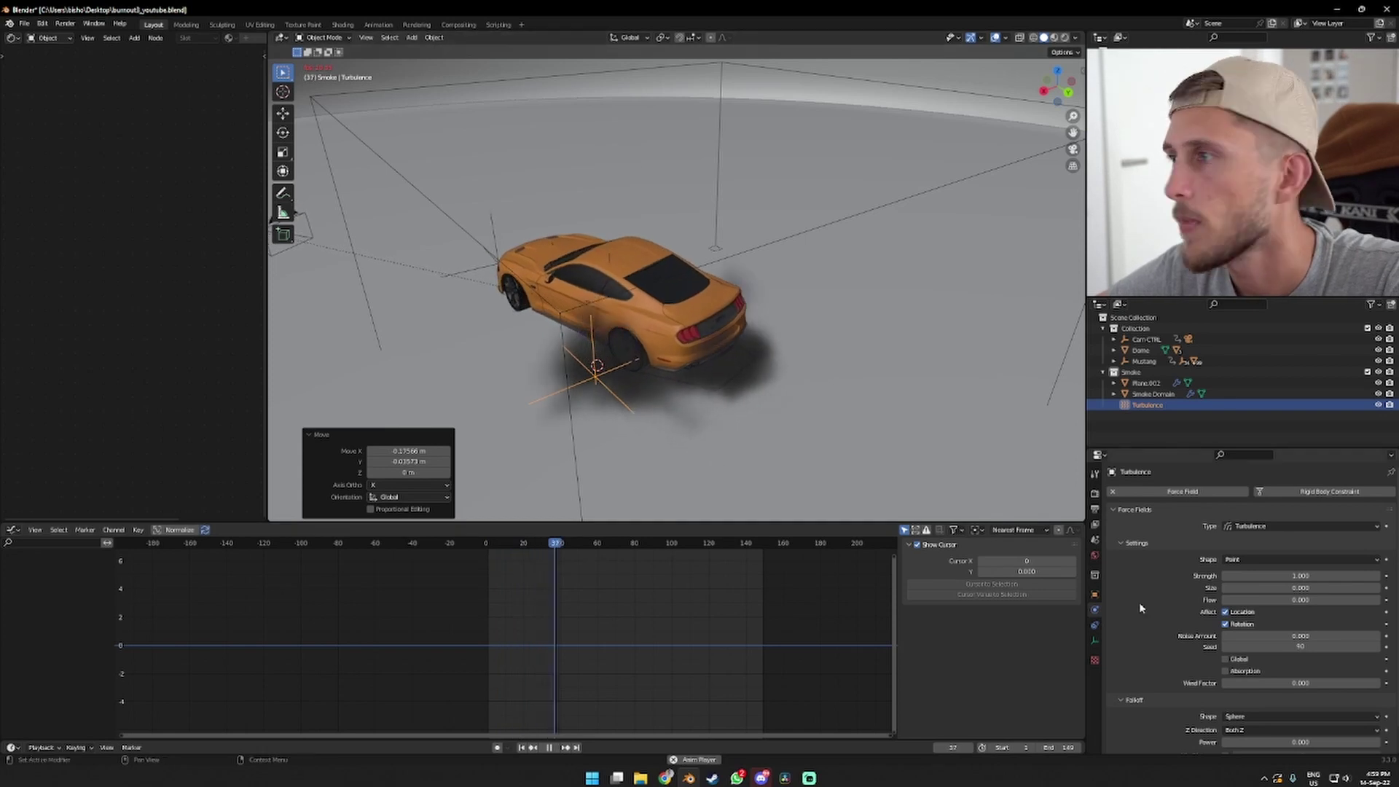
{"action": "key", "text": "space"}
{"action": "left_click", "coordinate": [724, 145]}
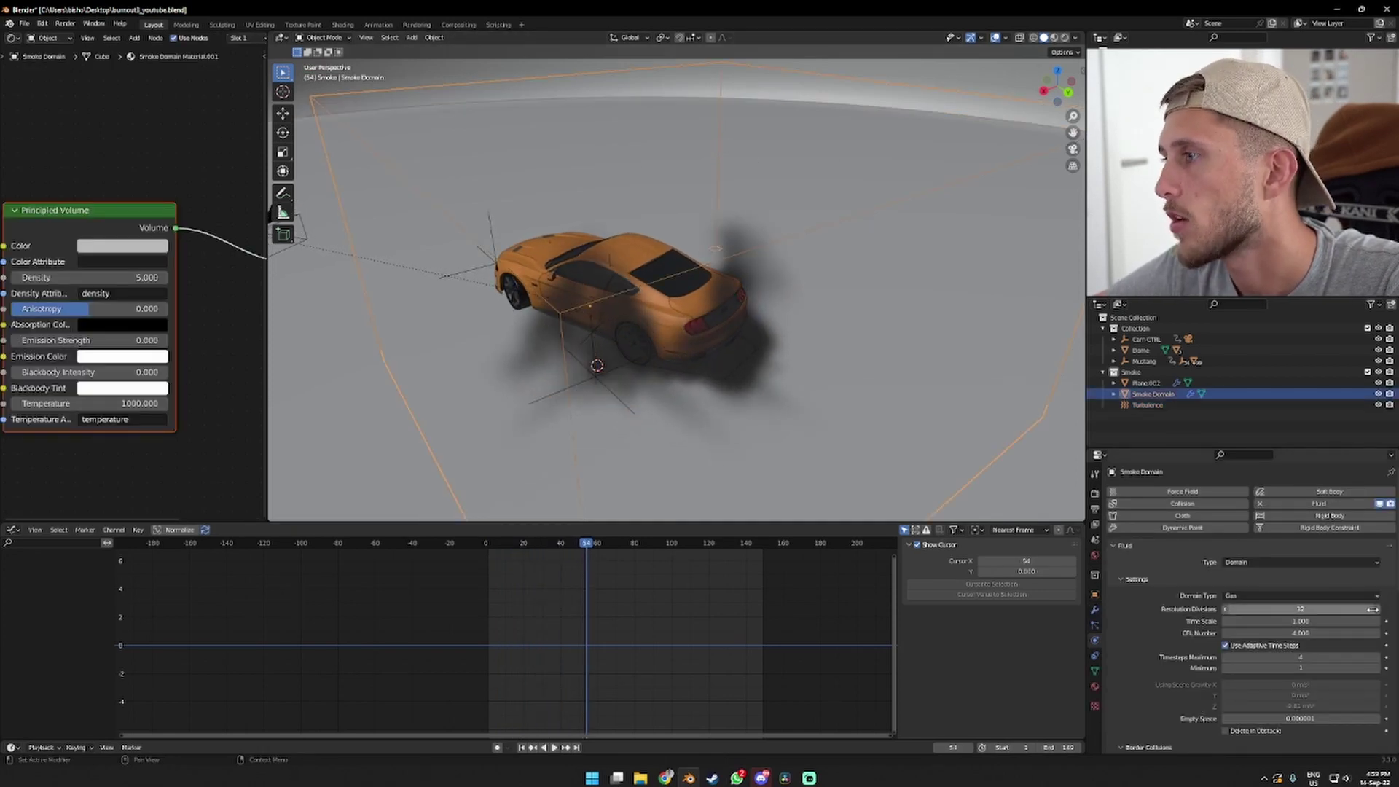
{"action": "key", "text": "Return"}
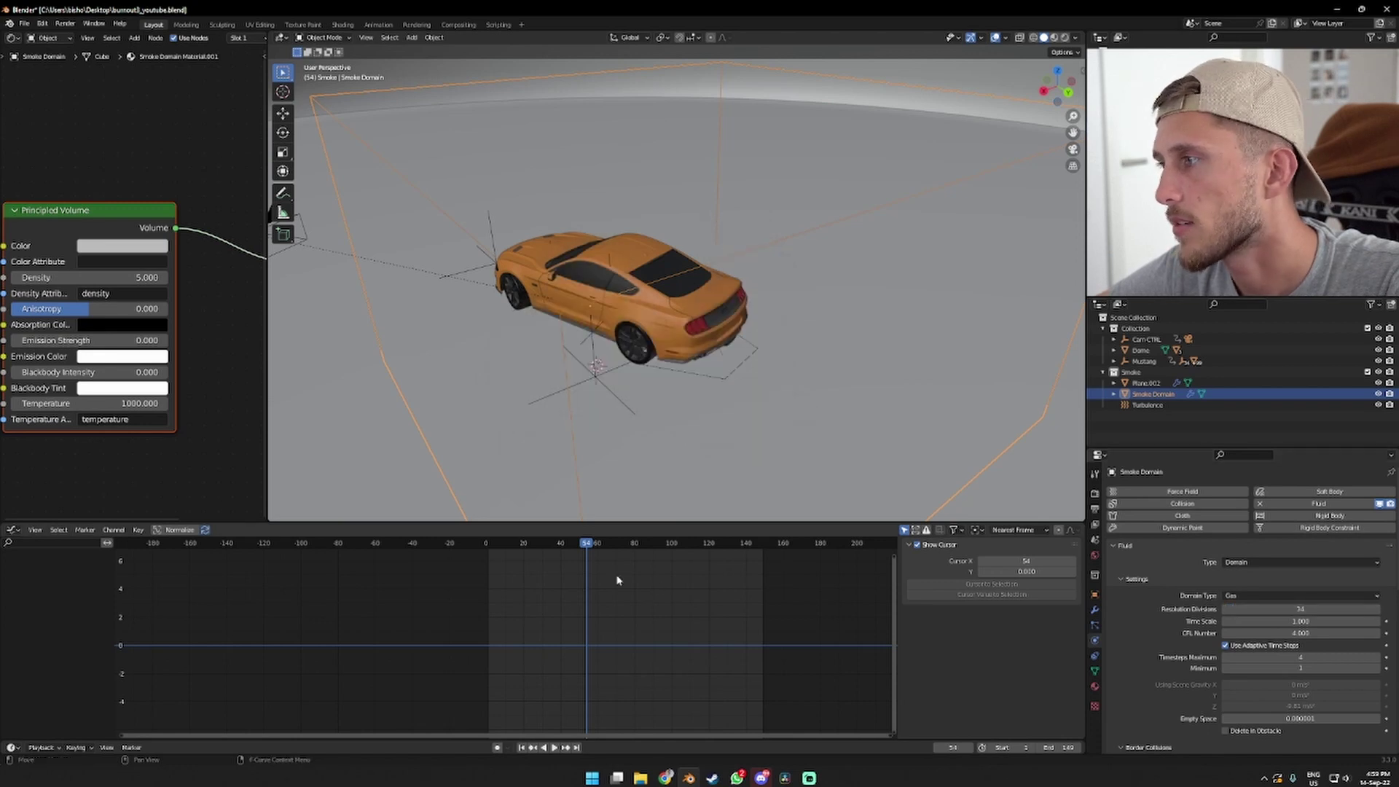
Replay the simulation from frame 0 and examine the turbulent smoke from the front and through the camera
{"action": "key", "text": "shift+Left"}
{"action": "key", "text": "space"}
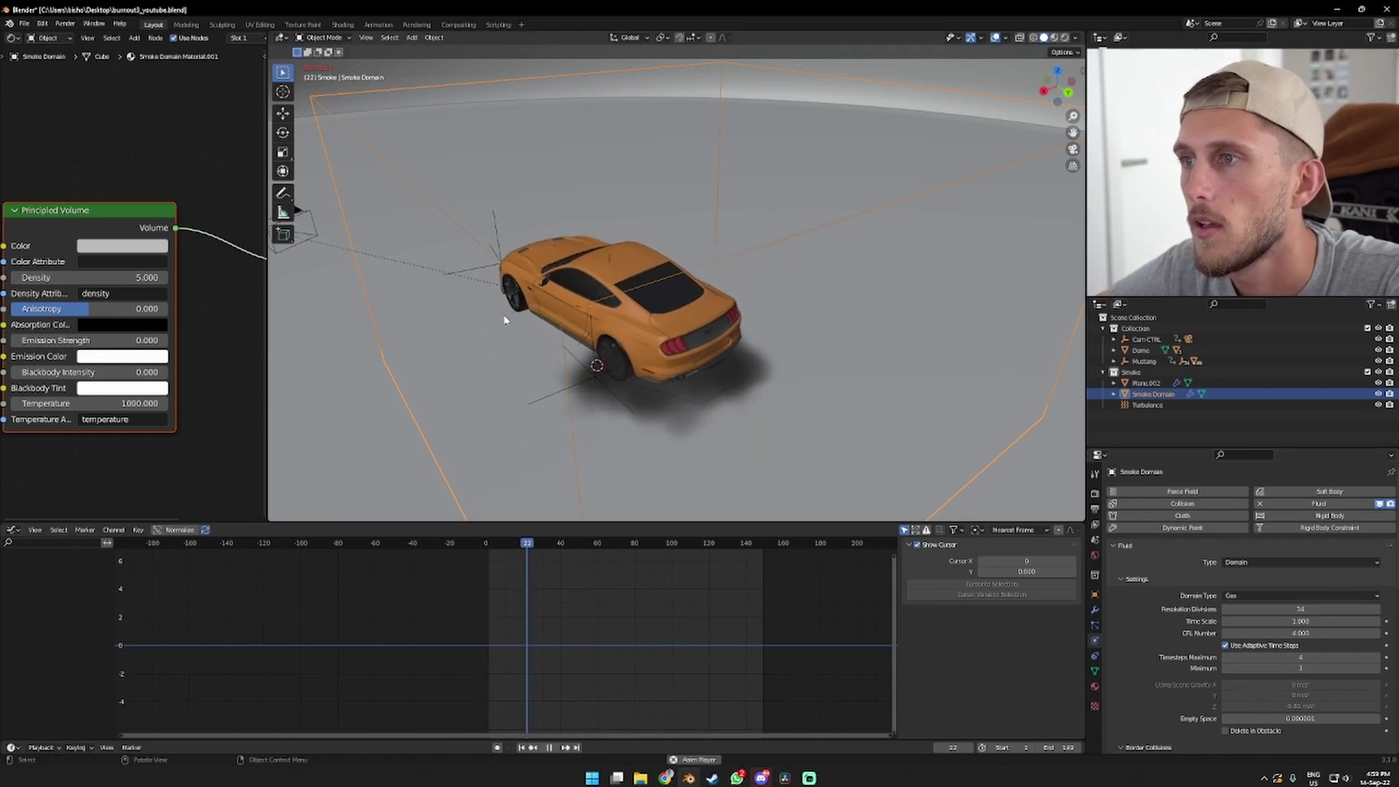
{"action": "middle_click_drag", "start_coordinate": [557, 319], "coordinate": [772, 336]}
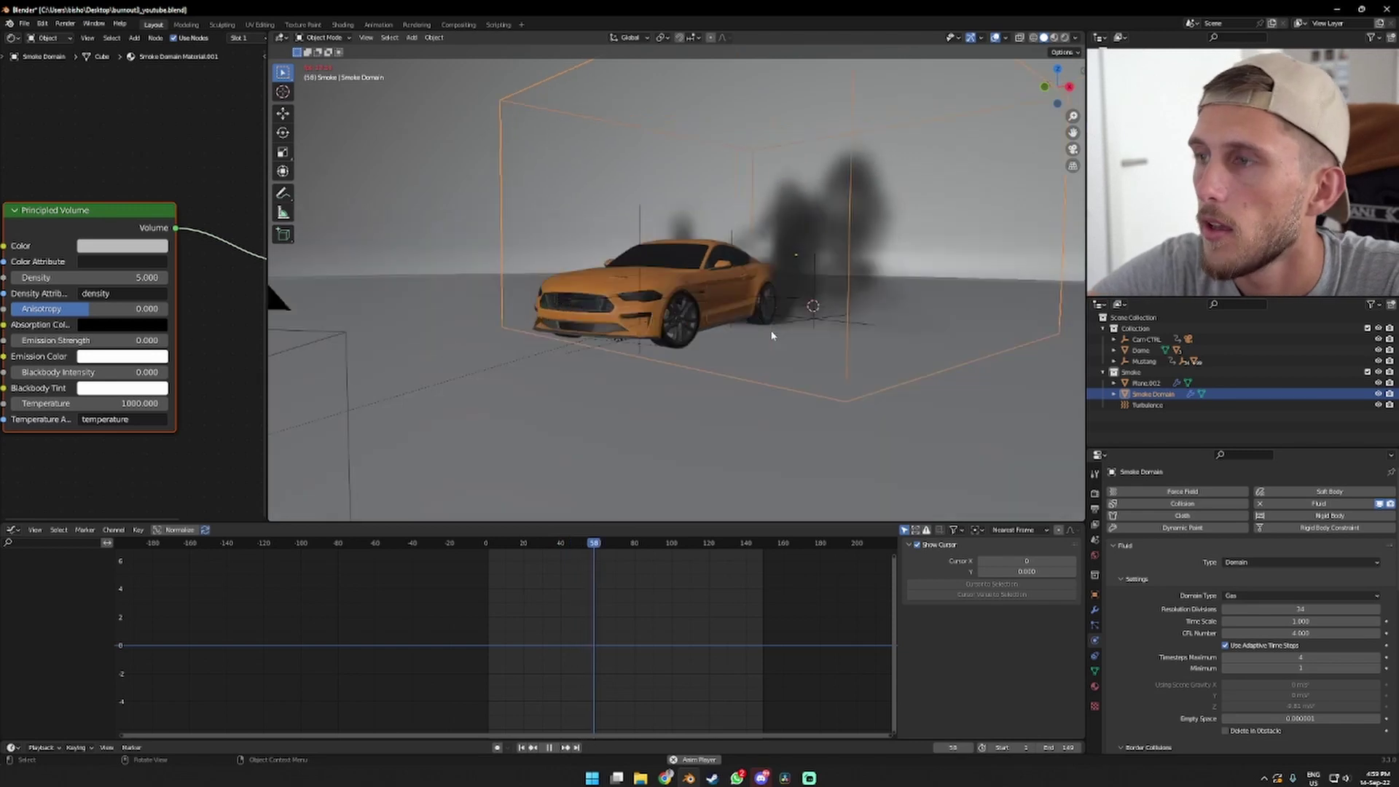
{"action": "key", "text": "KP_0"}
{"action": "key", "text": "space"}
Select the turbulence force field and replay the smoke from the start, scrubbing to a frame with dense smoke
{"action": "left_click", "coordinate": [816, 334]}
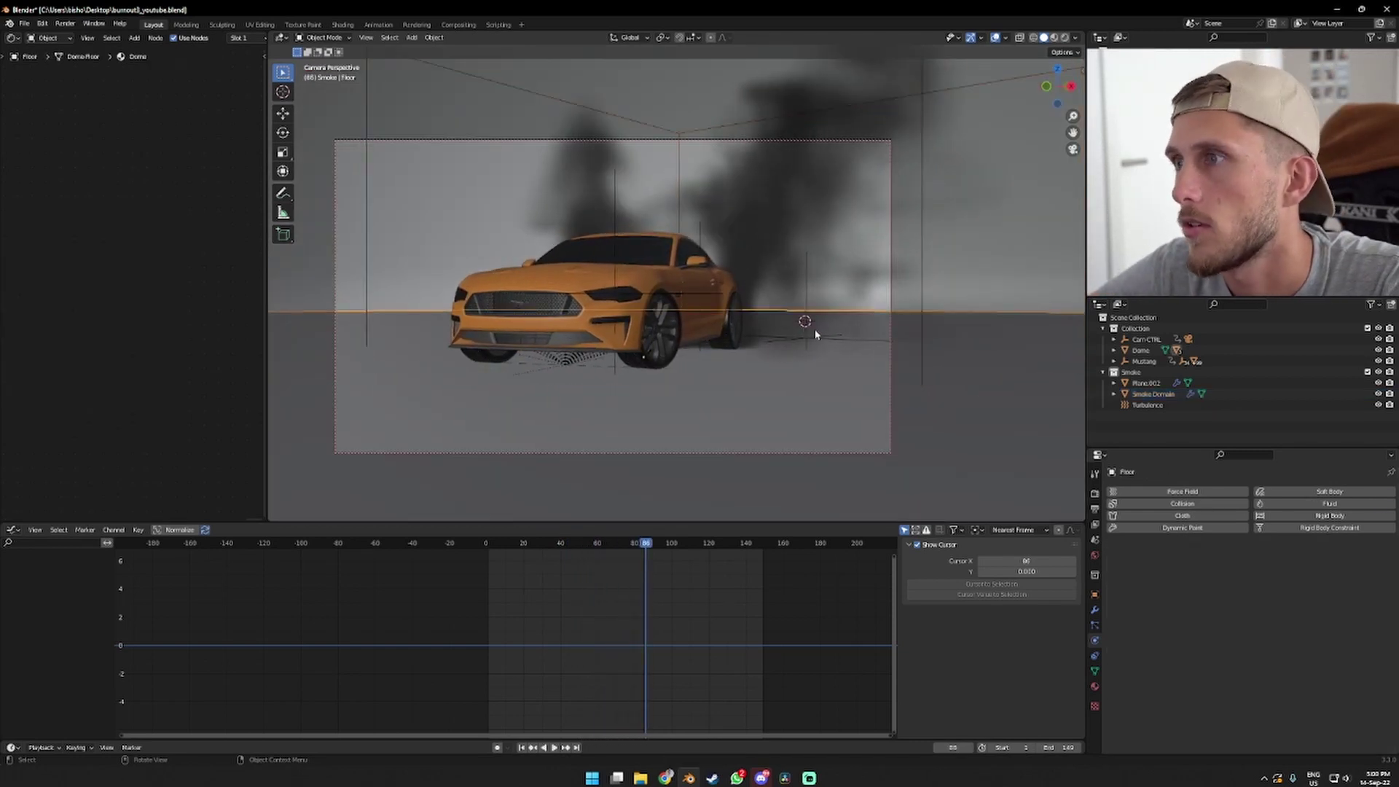
{"action": "left_click", "coordinate": [809, 338]}
{"action": "key", "text": "space"}
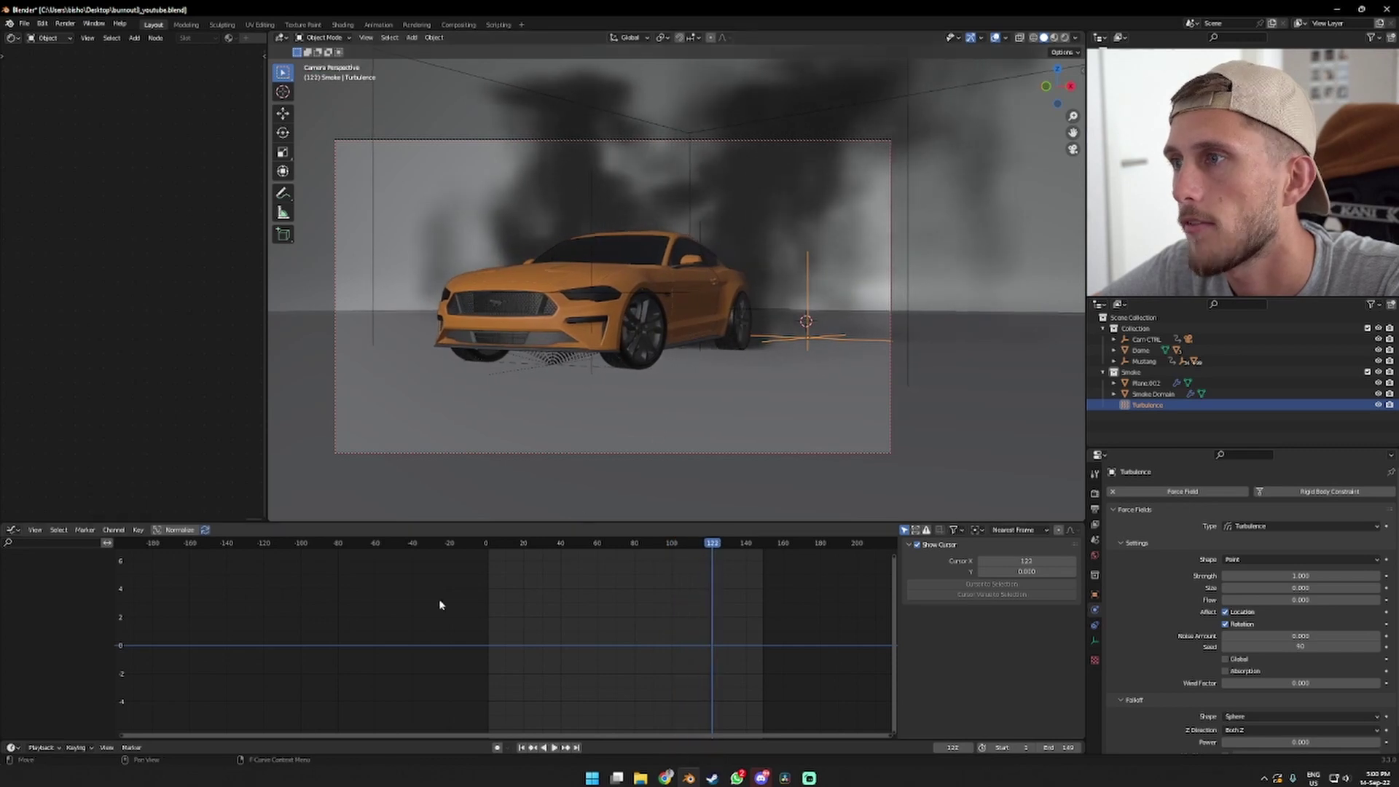
{"action": "key", "text": "space"}
{"action": "key", "text": "shift+Left"}
{"action": "left_click_drag", "start_coordinate": [568, 551], "coordinate": [661, 543]}
Move the turbulence force field in the horizontal plane closer to the car's rear wheel and replay the smoke from frame 0
{"action": "middle_click_drag", "start_coordinate": [790, 339], "coordinate": [819, 422]}
{"action": "key", "text": "g"}
{"action": "key", "text": "shift+z"}
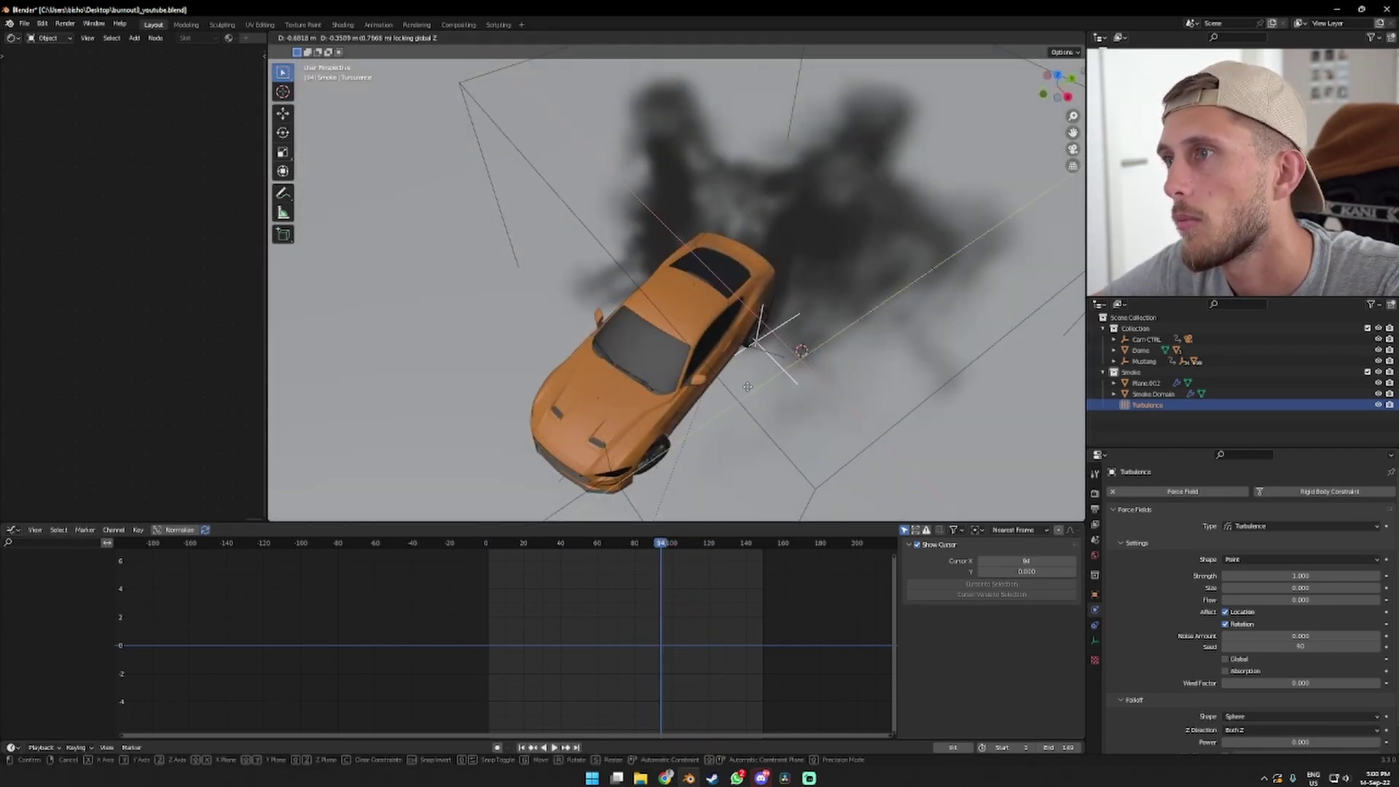
{"action": "left_click", "coordinate": [748, 386]}
{"action": "left_click", "coordinate": [483, 545]}
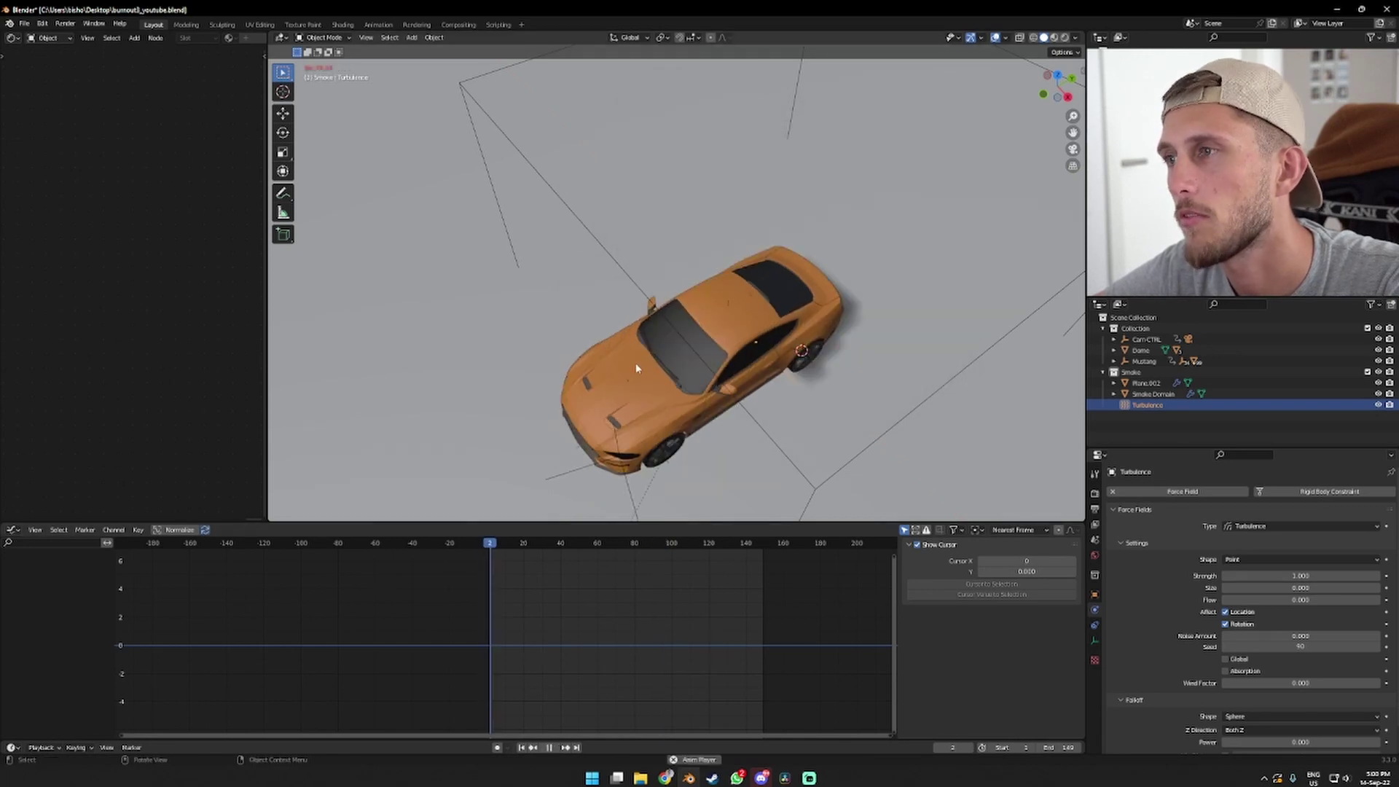
{"action": "key", "text": "space"}
Set the smoke domain's Resolution Divisions to 32 and replay the simulation from frame 0, checking it through the camera
{"action": "left_click", "coordinate": [813, 485]}
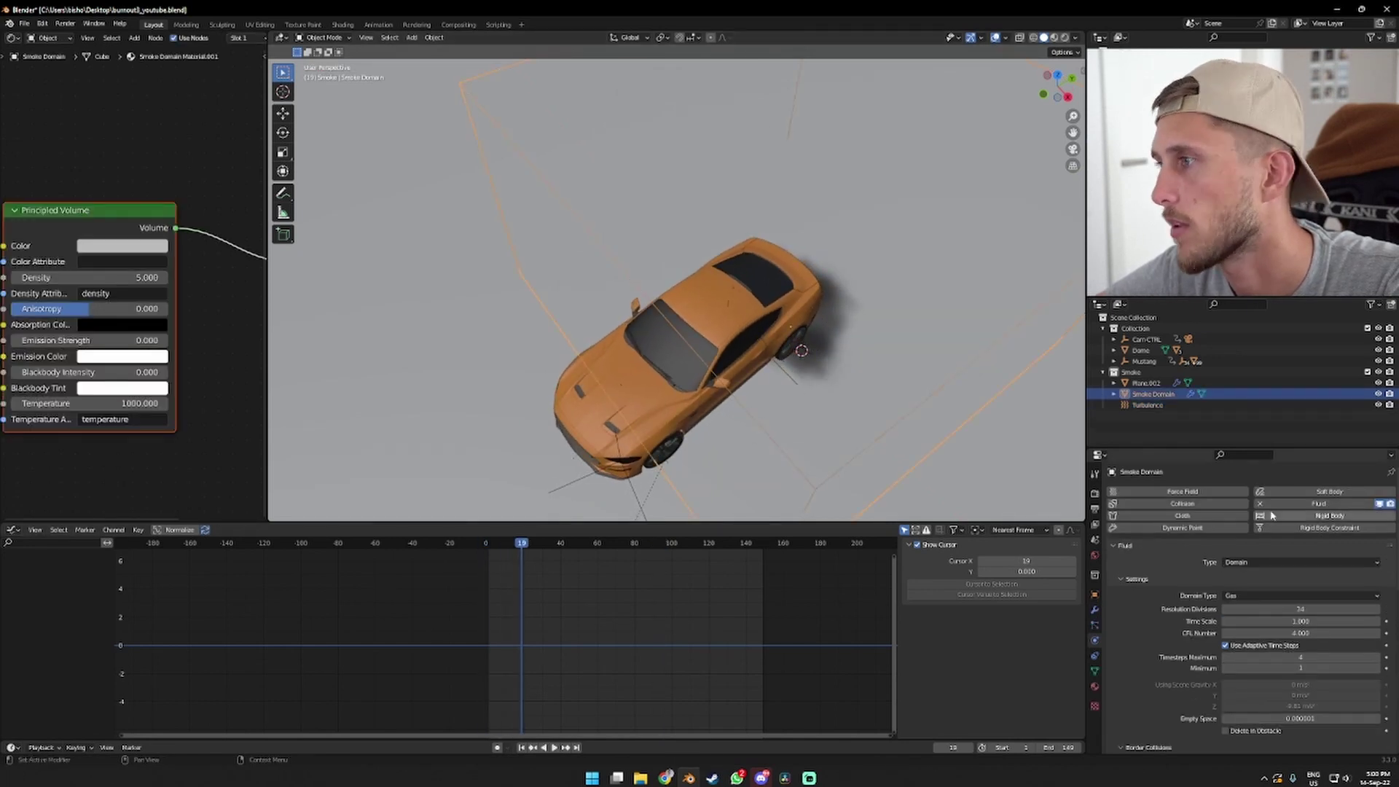
{"action": "double_click", "coordinate": [1226, 612]}
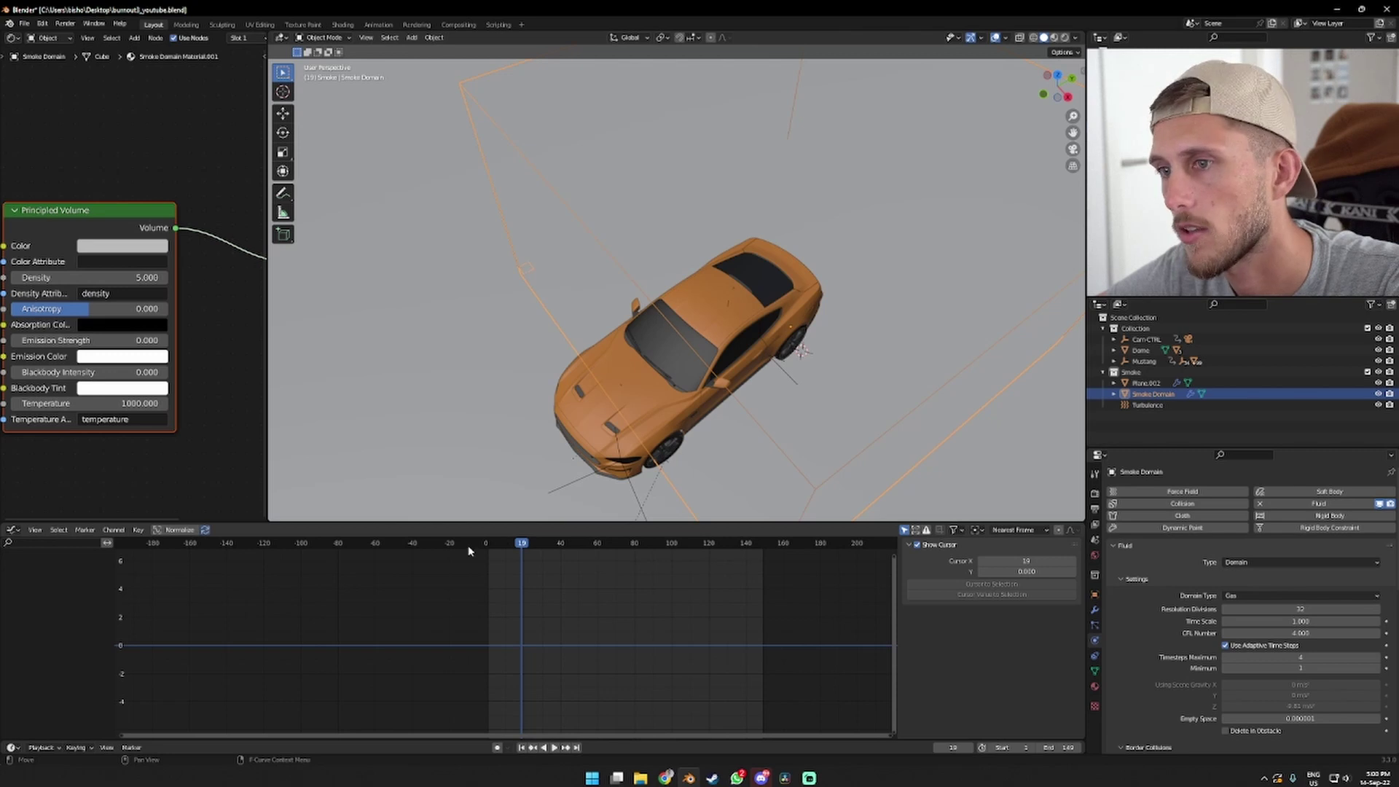
{"action": "key", "text": "space"}
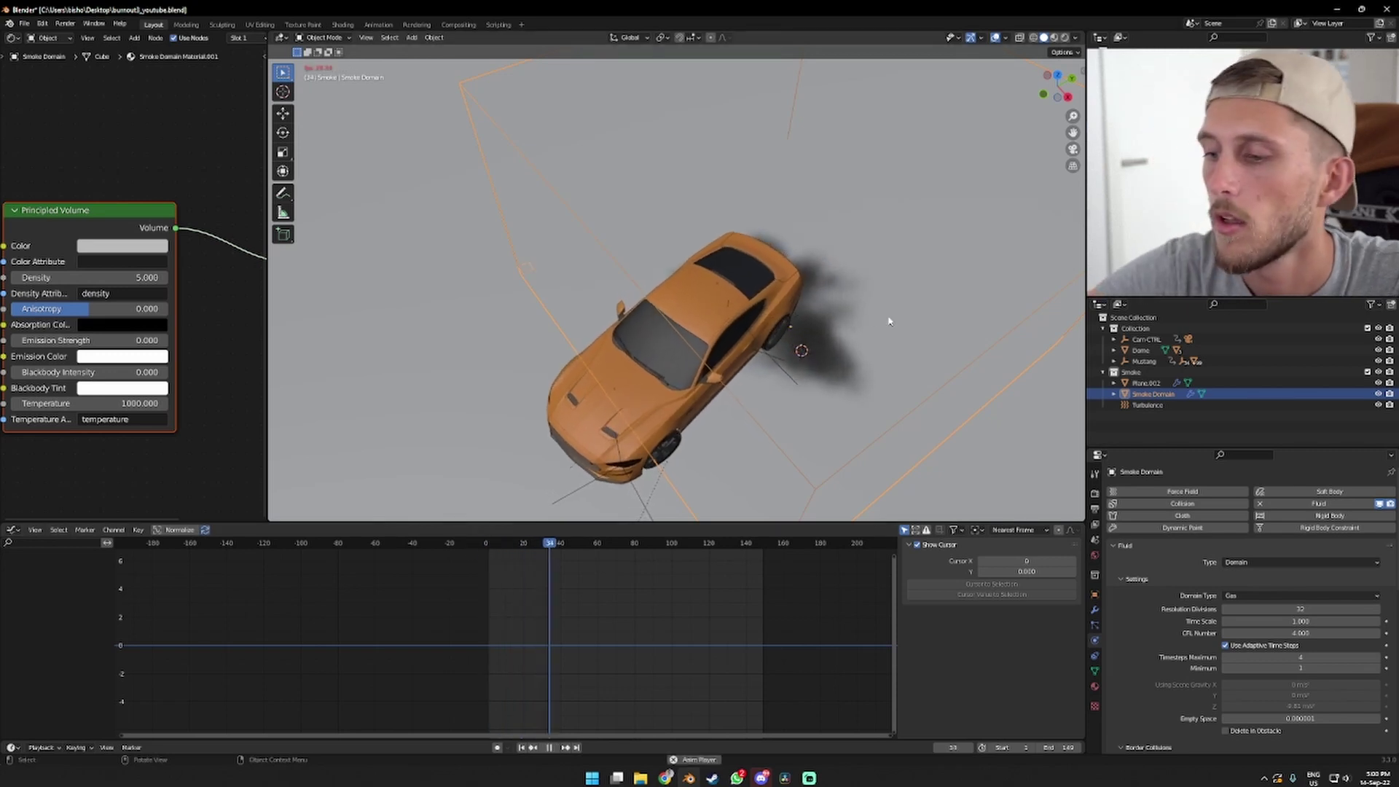
{"action": "key", "text": "KP_0"}
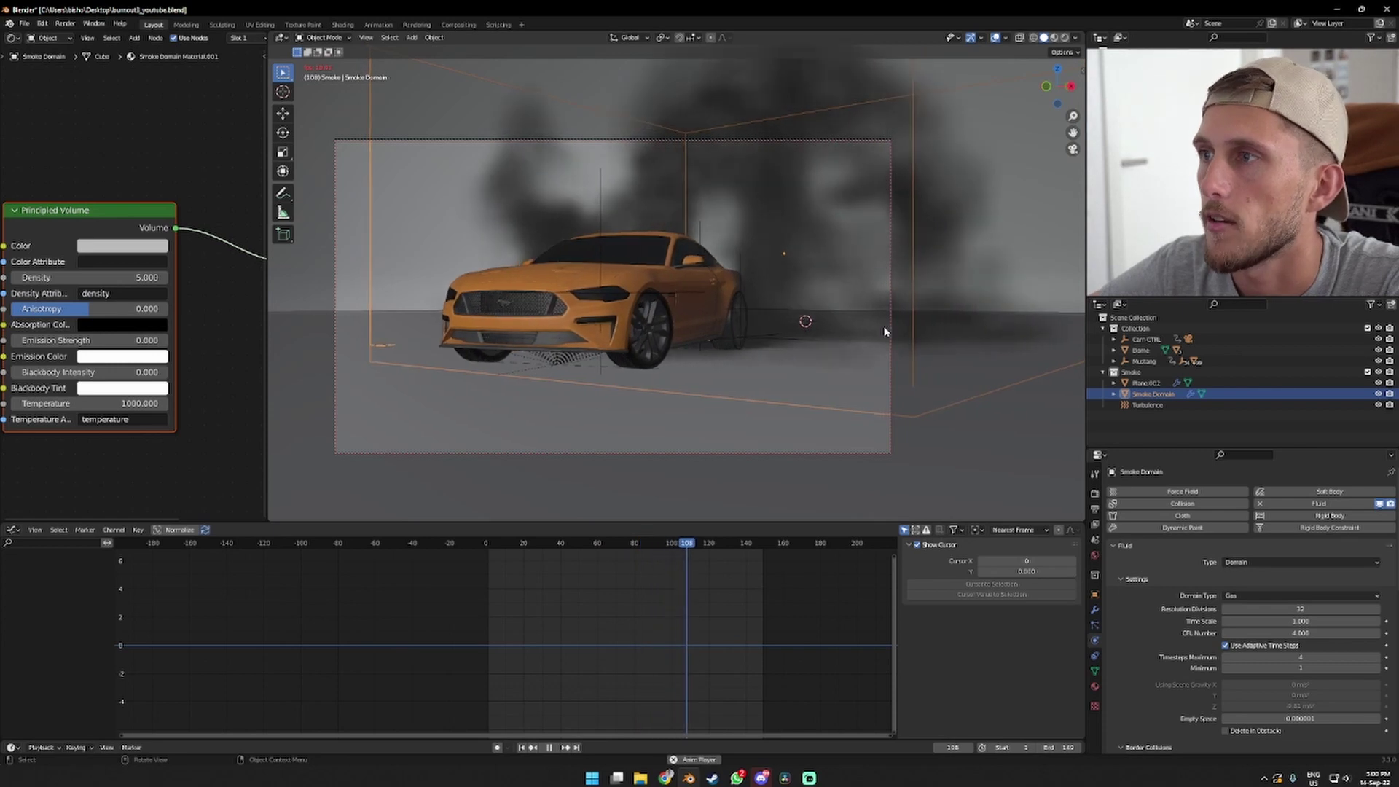
{"action": "key", "text": "space"}
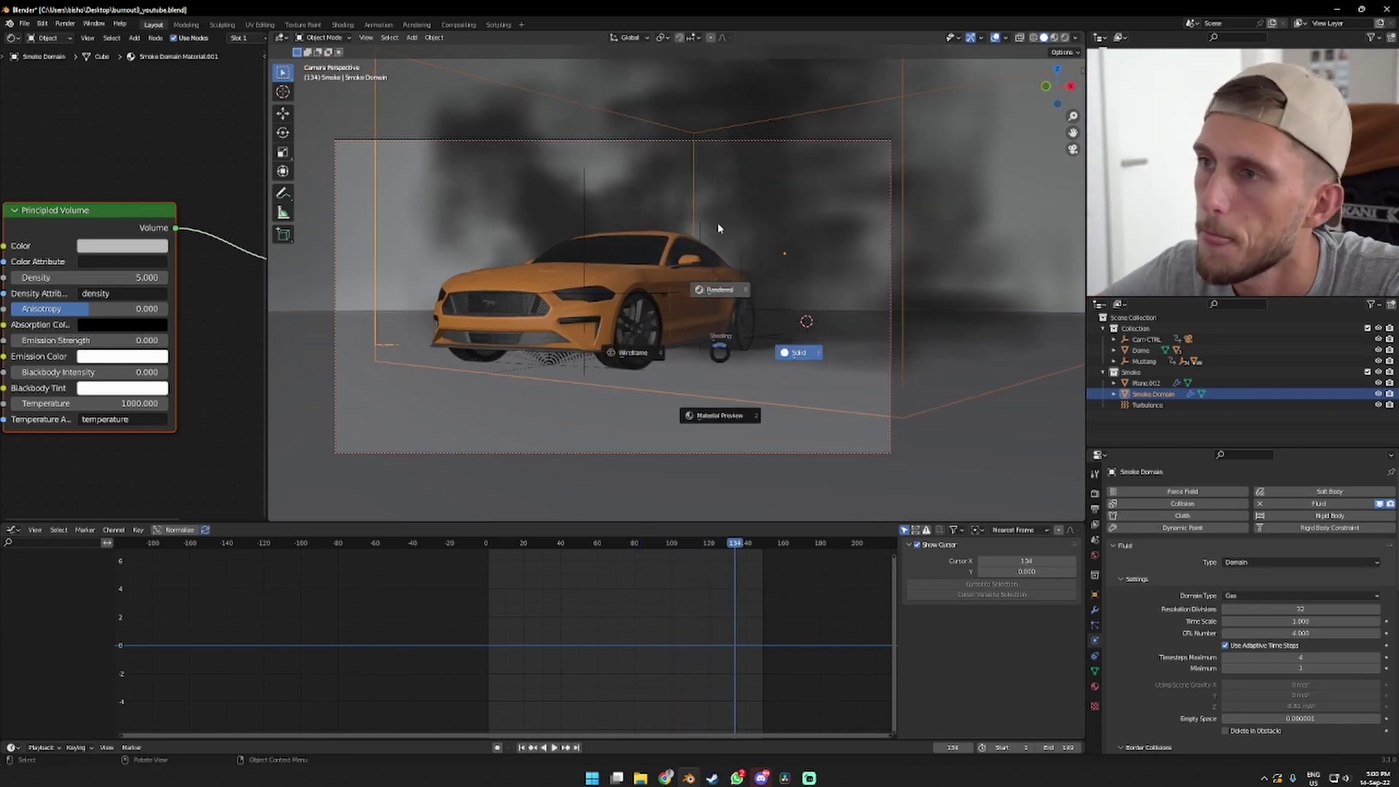
Switch the viewport to Rendered shading, replay the burnout from the start and go to frame 111
{"action": "left_click", "coordinate": [718, 228]}
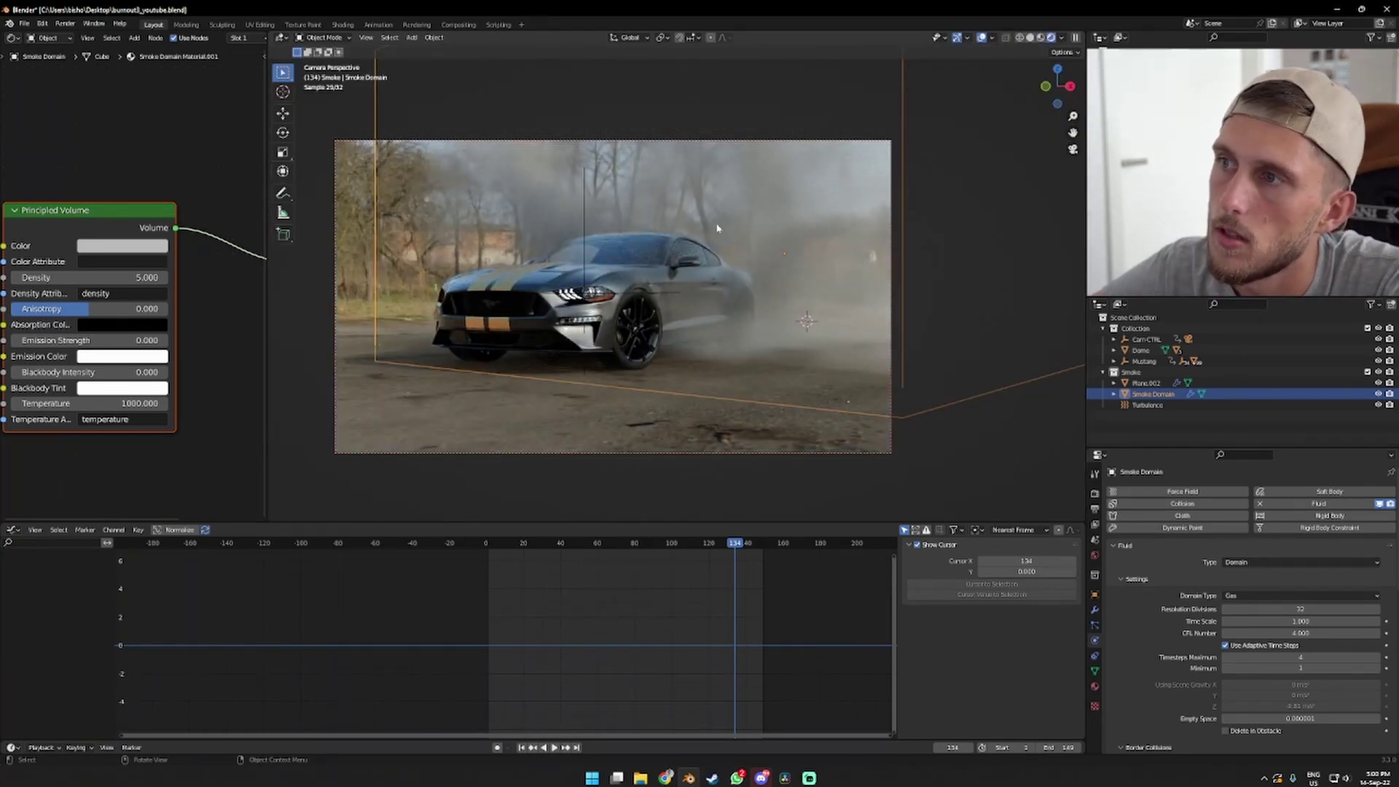
{"action": "left_click", "coordinate": [469, 539]}
{"action": "key", "text": "space"}
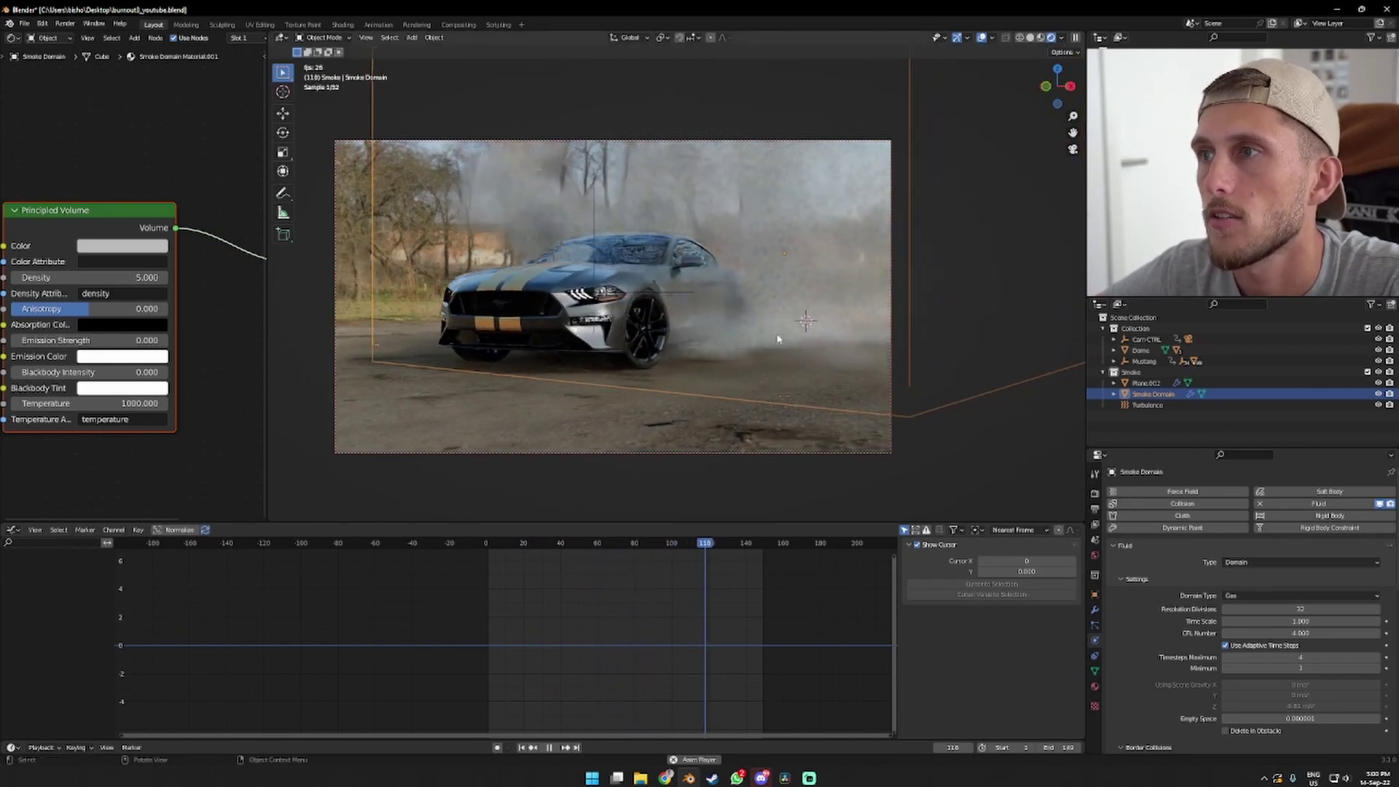
{"action": "key", "text": "space"}
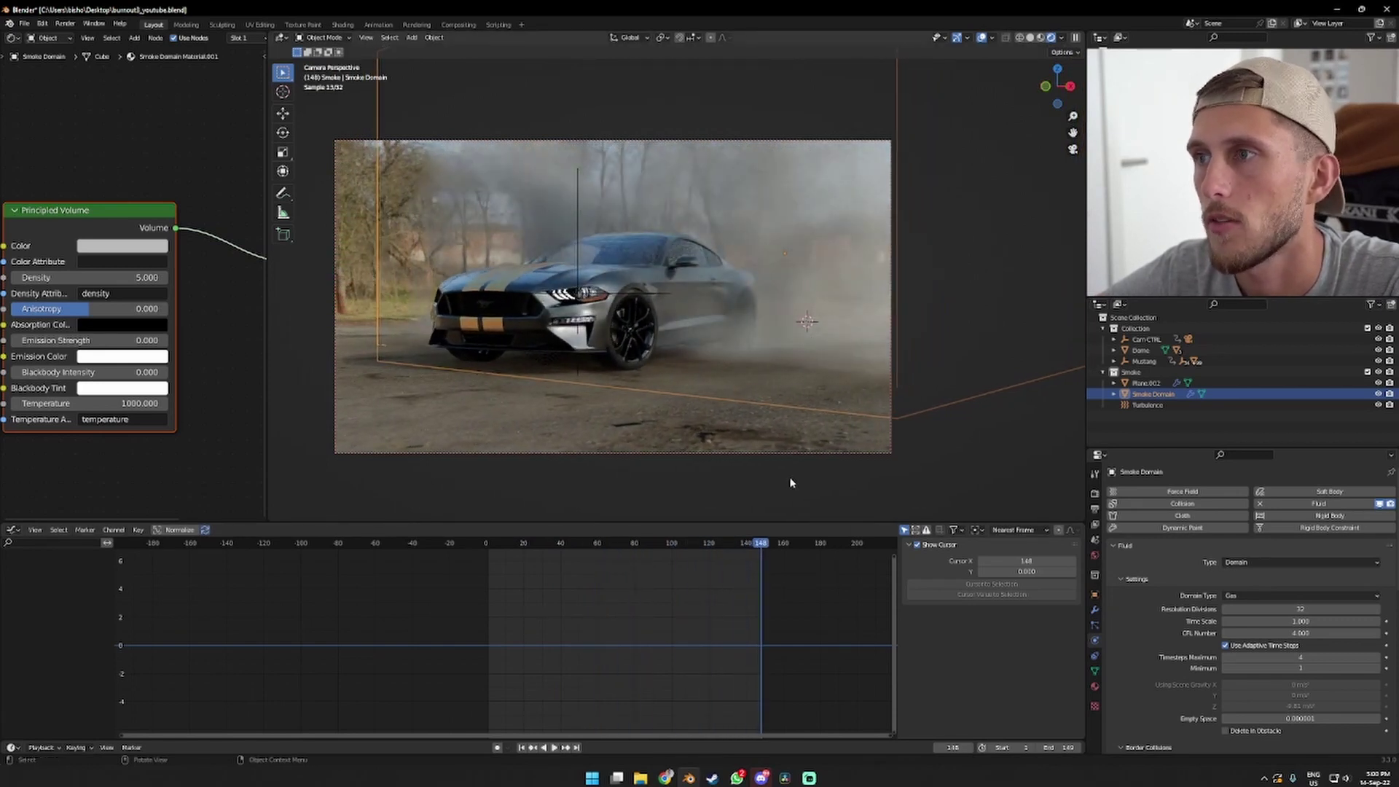
{"action": "left_click", "coordinate": [692, 560]}
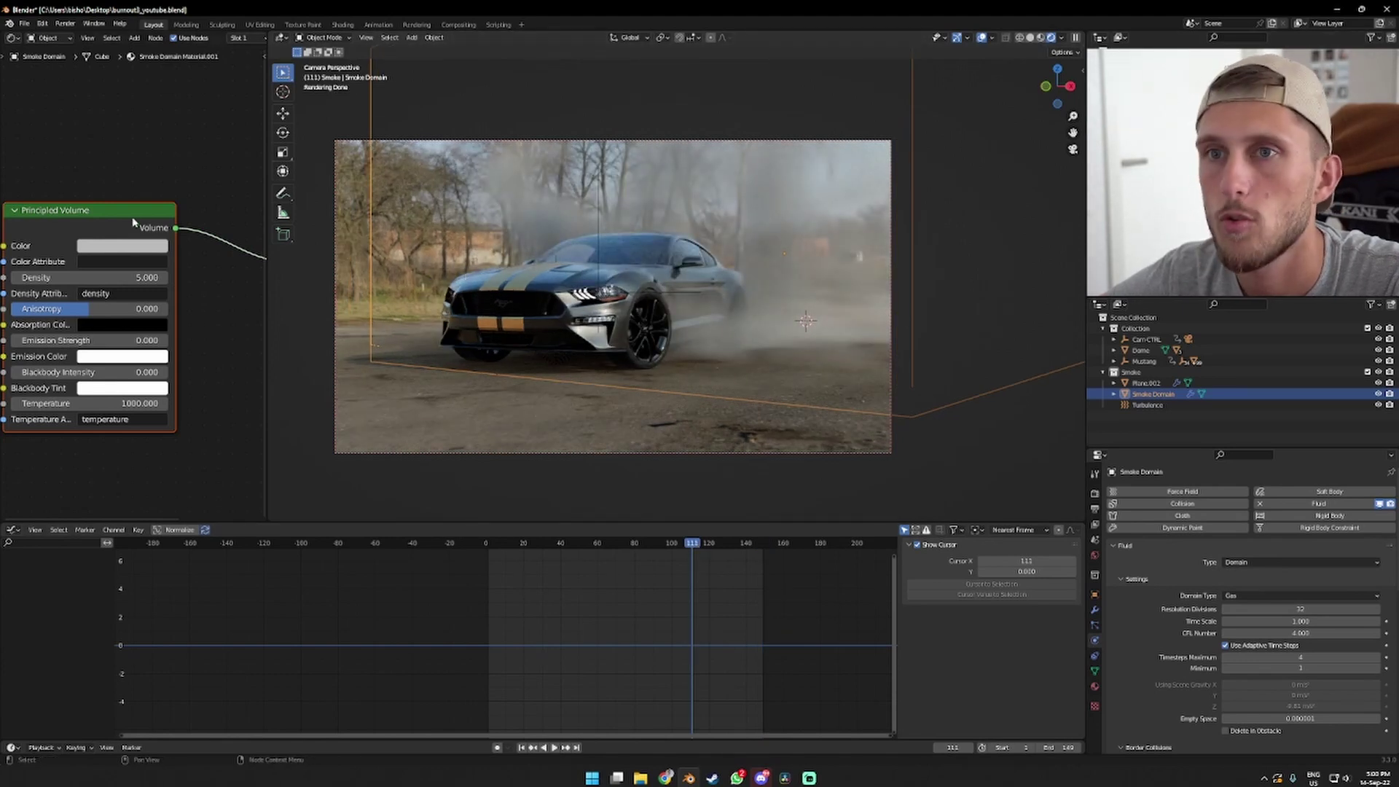
Enlarge the shader editor and keyframe the smoke material's Principled Volume Density at 0 on frame 0
{"action": "left_click_drag", "start_coordinate": [265, 304], "coordinate": [406, 287]}
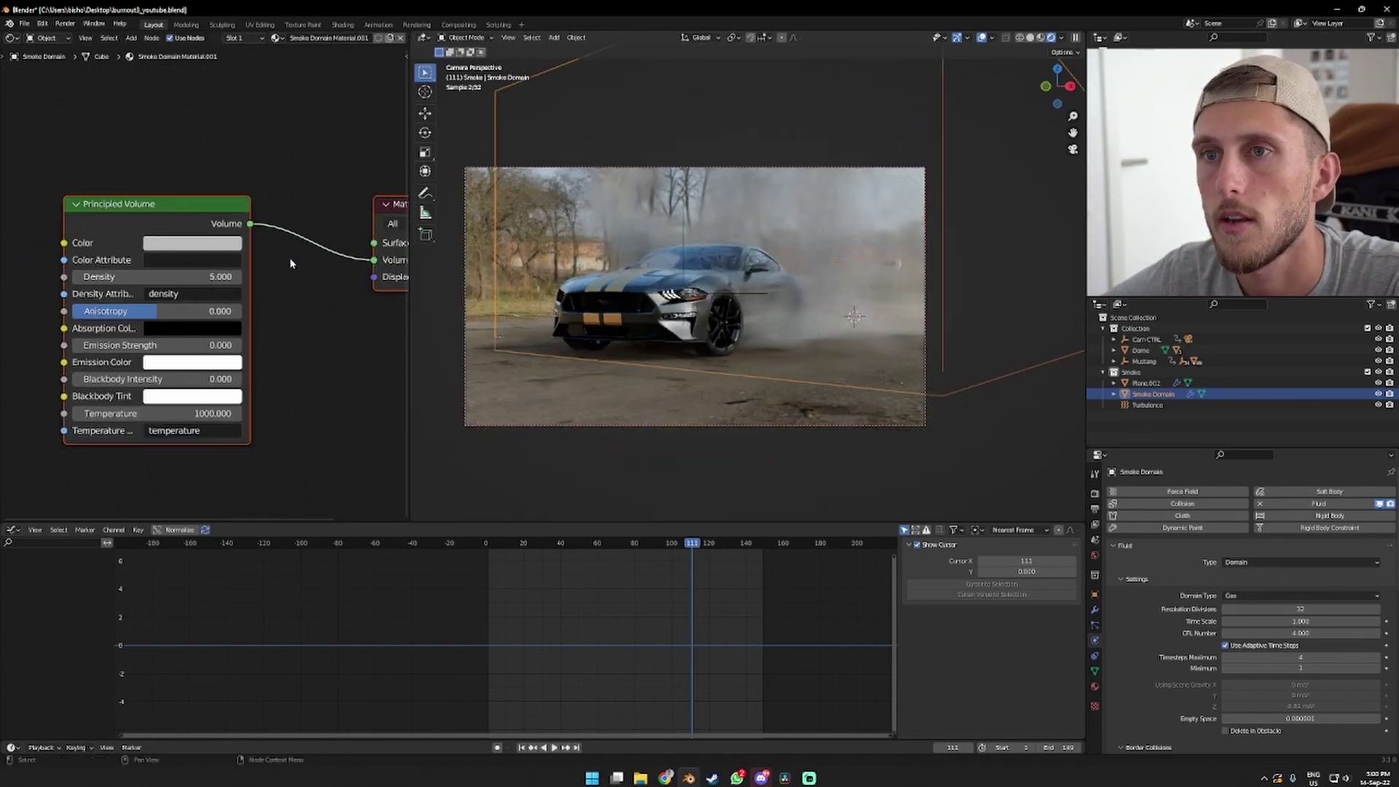
{"action": "key", "text": "shift+Left"}
{"action": "key", "text": "space"}
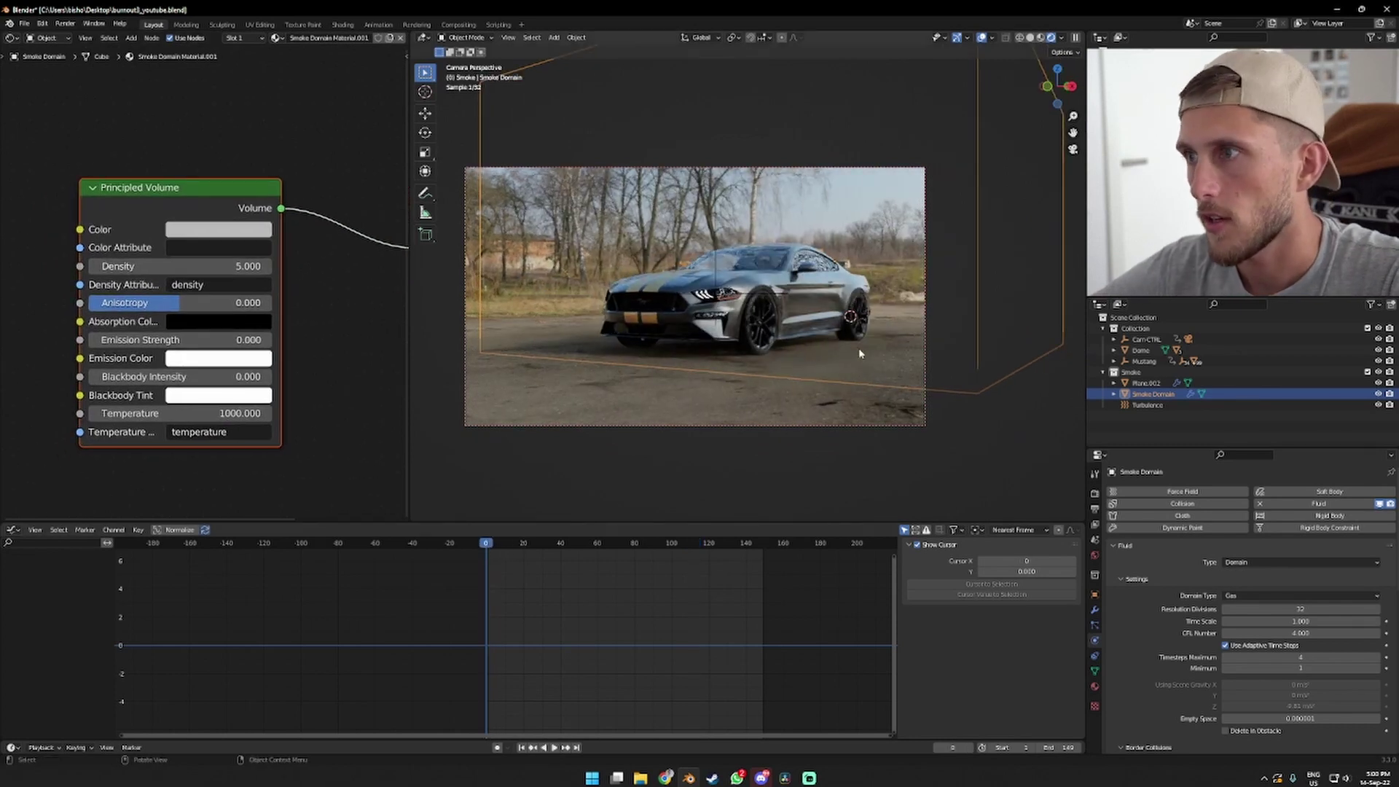
{"action": "key", "text": "Escape"}
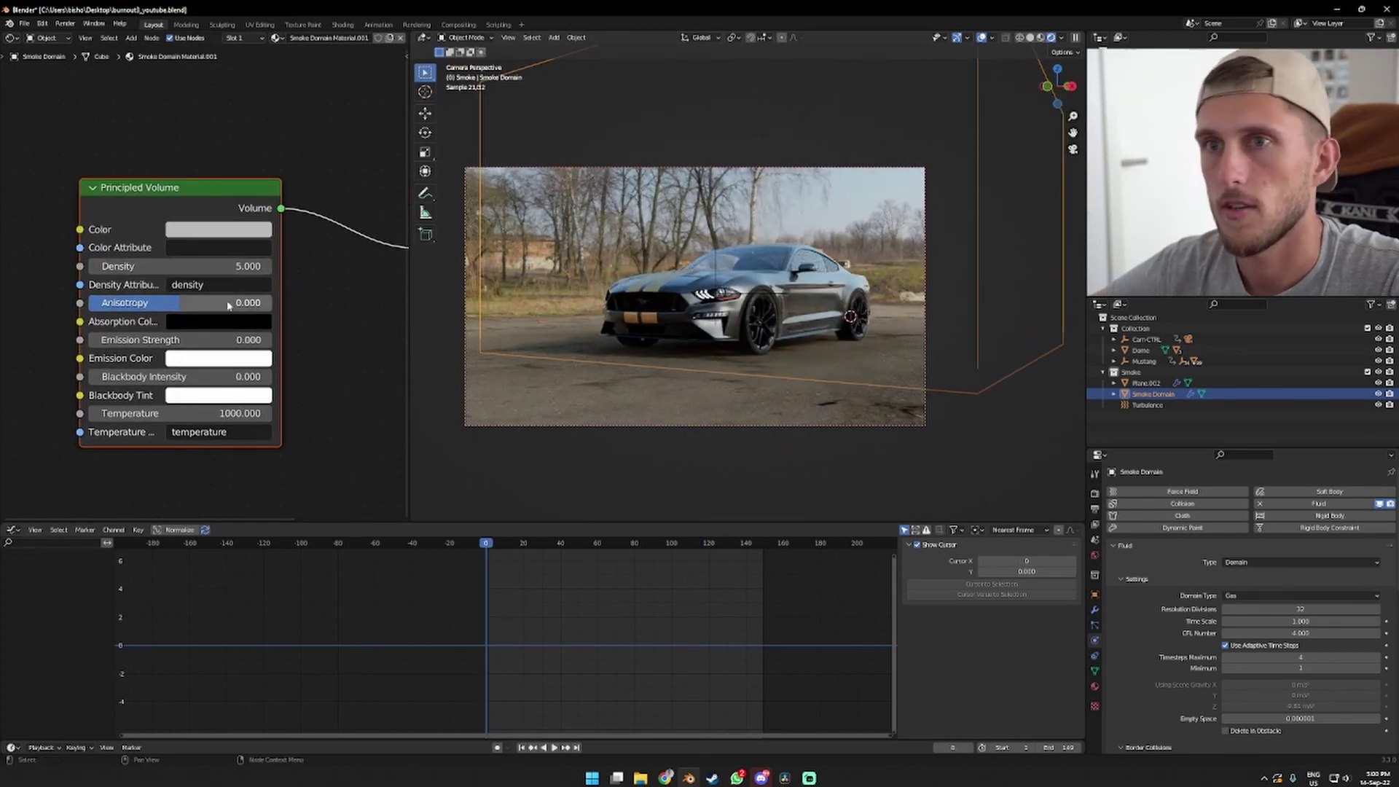
{"action": "right_click", "coordinate": [189, 266]}
{"action": "left_click", "coordinate": [189, 266]}
{"action": "left_click", "coordinate": [189, 266]}
{"action": "type", "text": "0"}
{"action": "key", "text": "Return"}
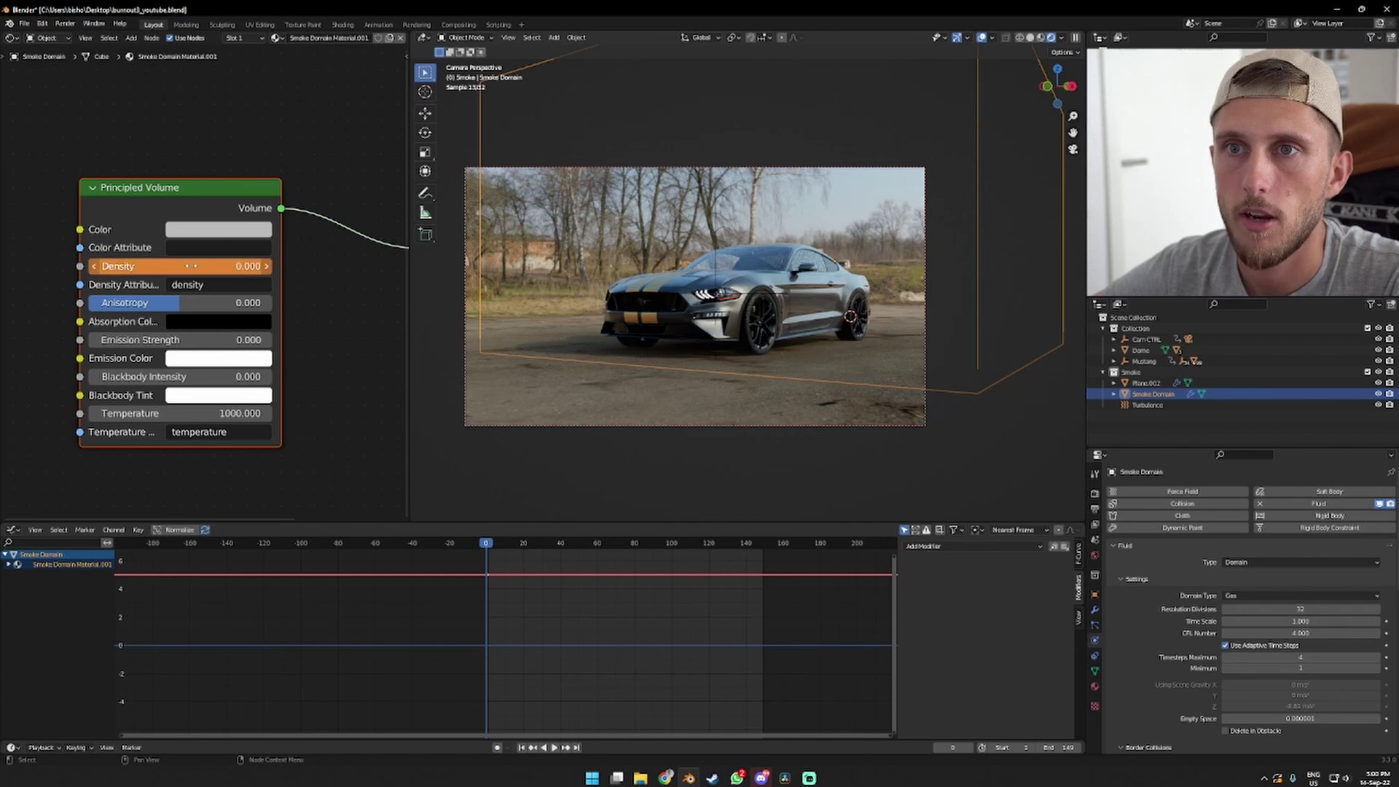
{"action": "right_click", "coordinate": [191, 268]}
{"action": "left_click", "coordinate": [191, 267]}
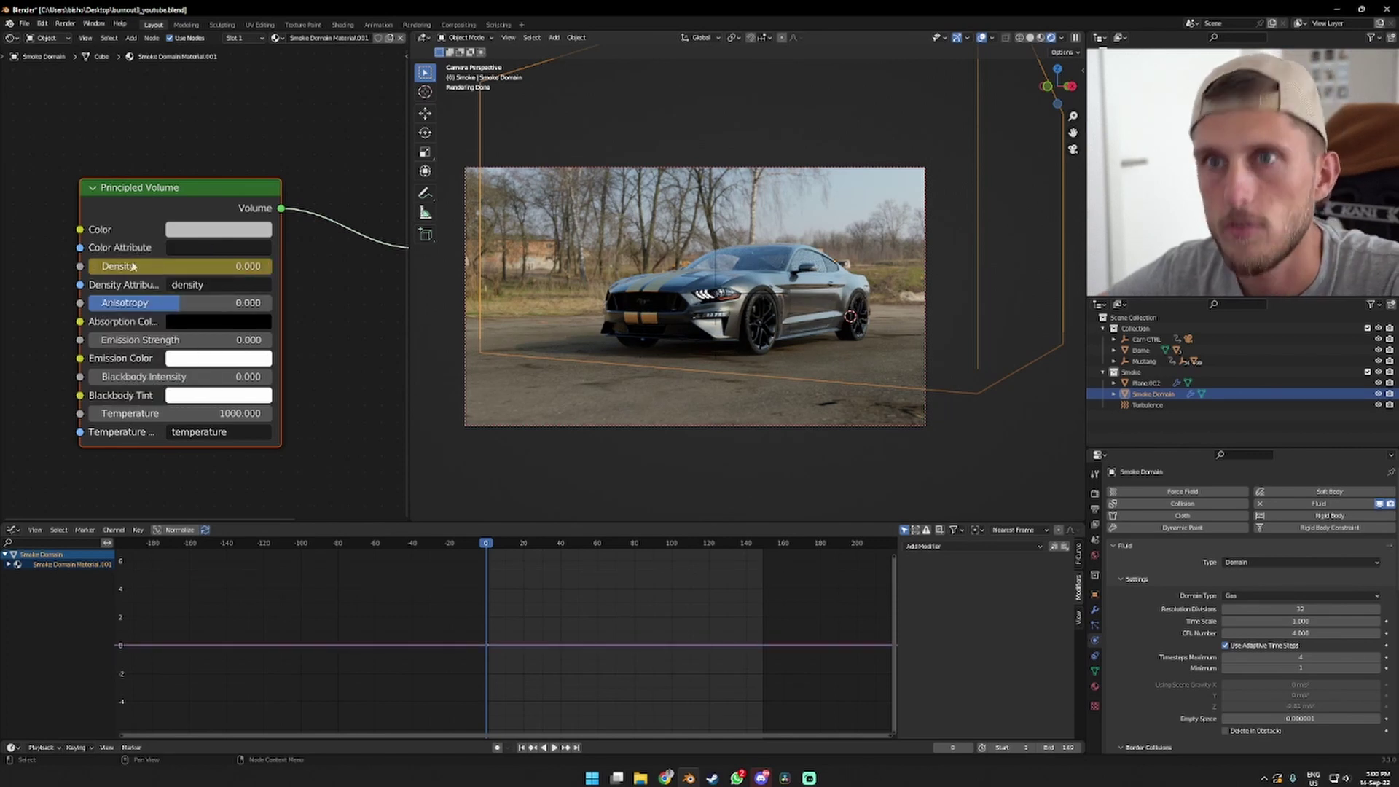
At frame 62, set the Principled Volume Density to 6 and insert a keyframe
{"action": "left_click_drag", "start_coordinate": [504, 548], "coordinate": [602, 552]}
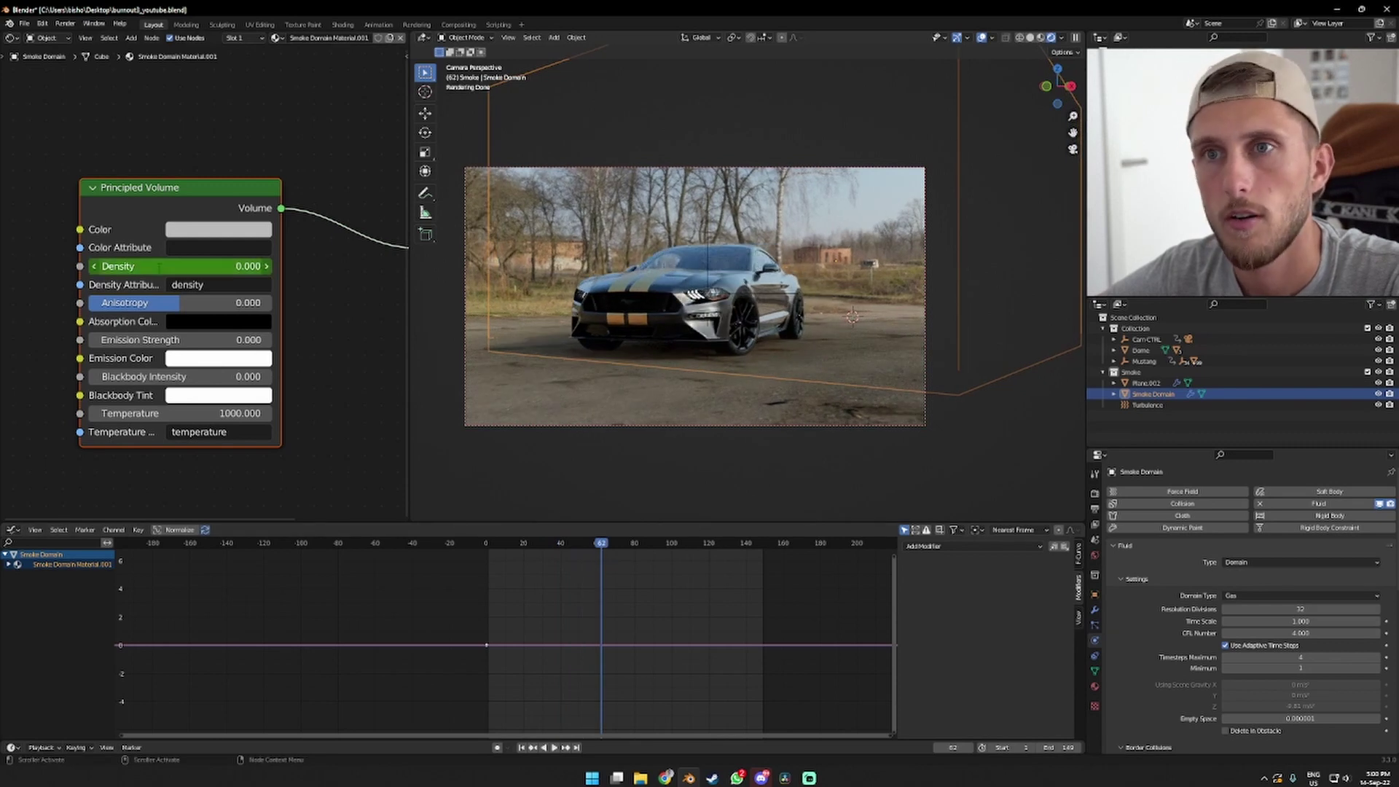
{"action": "key", "text": "Return"}
{"action": "right_click", "coordinate": [186, 263]}
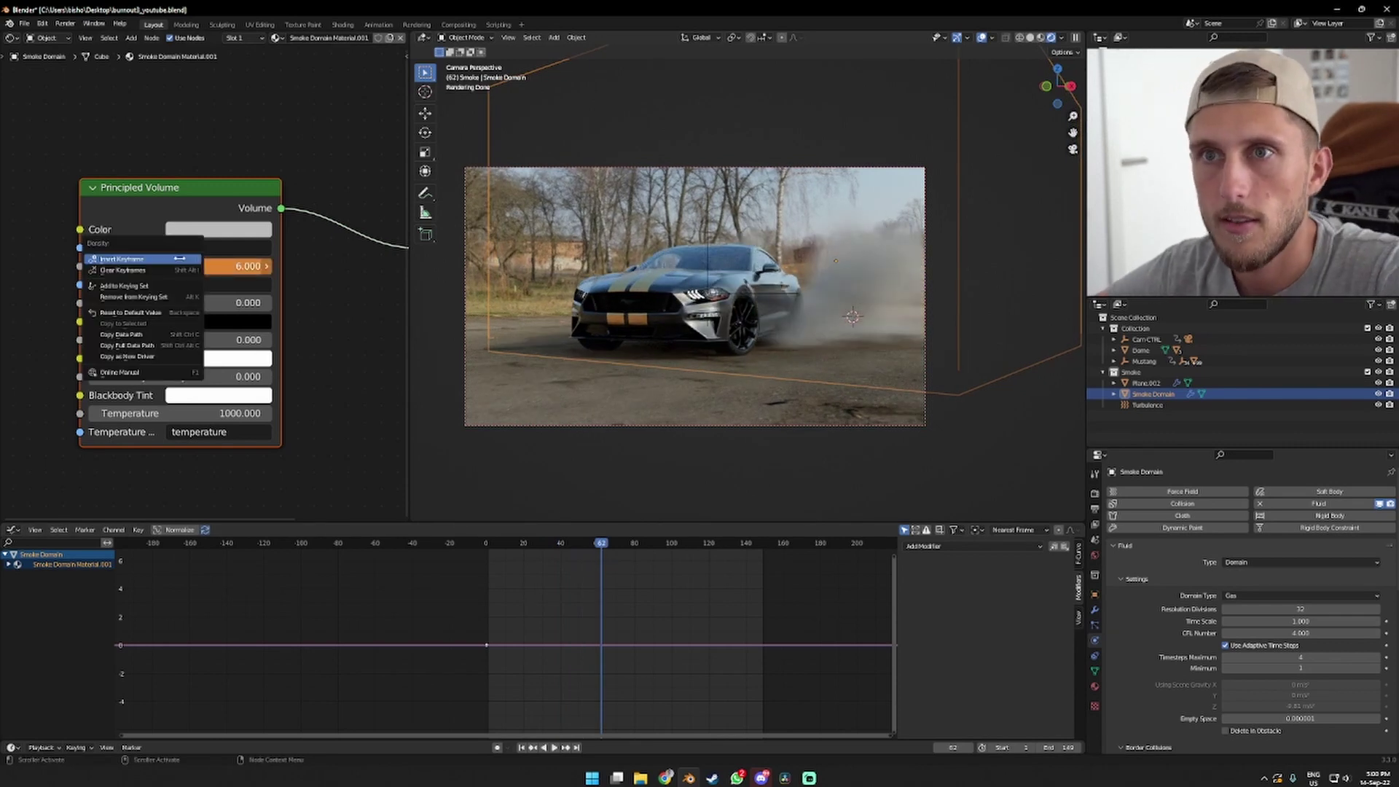
{"action": "left_click", "coordinate": [186, 257]}
Preview the density fade-in, then shift its second keyframe about 20 frames later and lower it to a density of 5.262
{"action": "key", "text": "shift+Left"}
{"action": "key", "text": "space"}
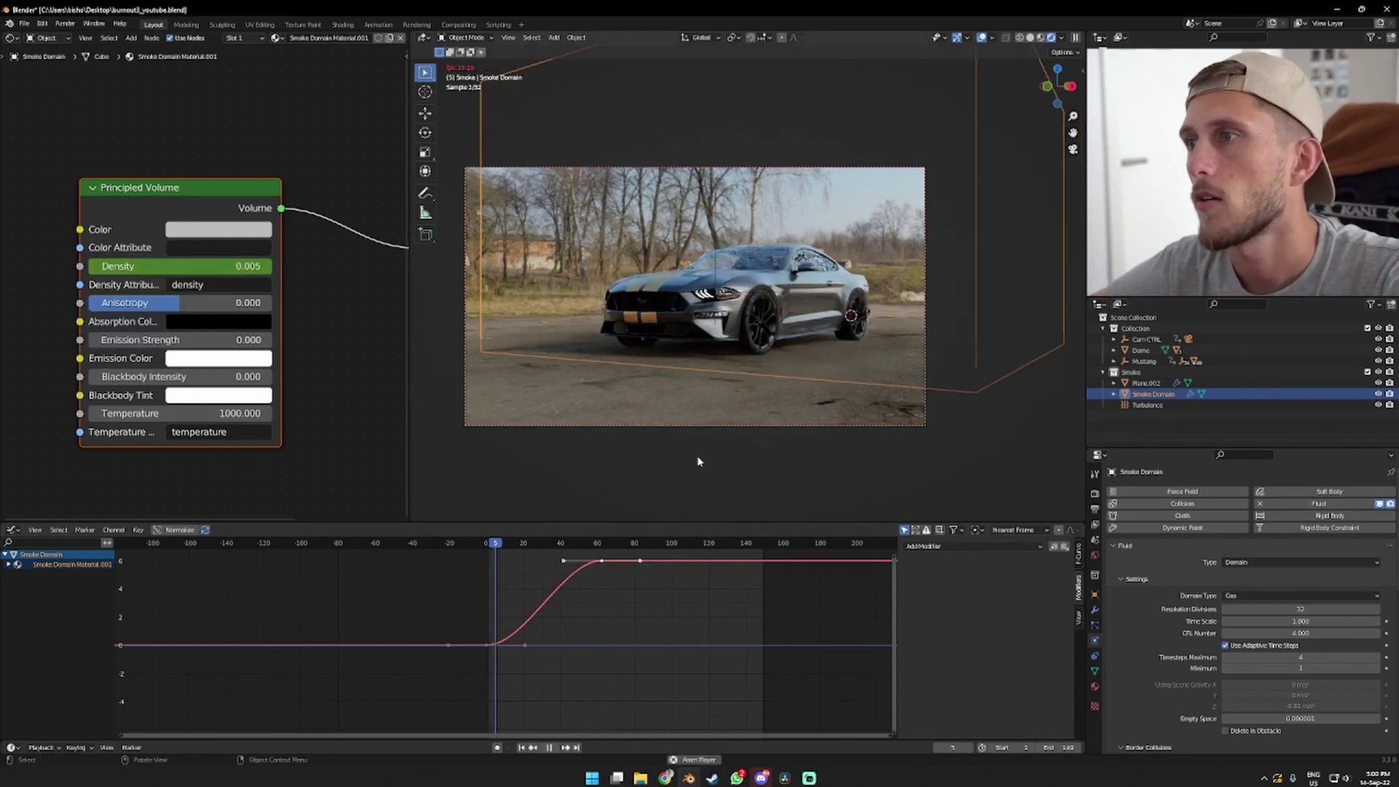
{"action": "key", "text": "space"}
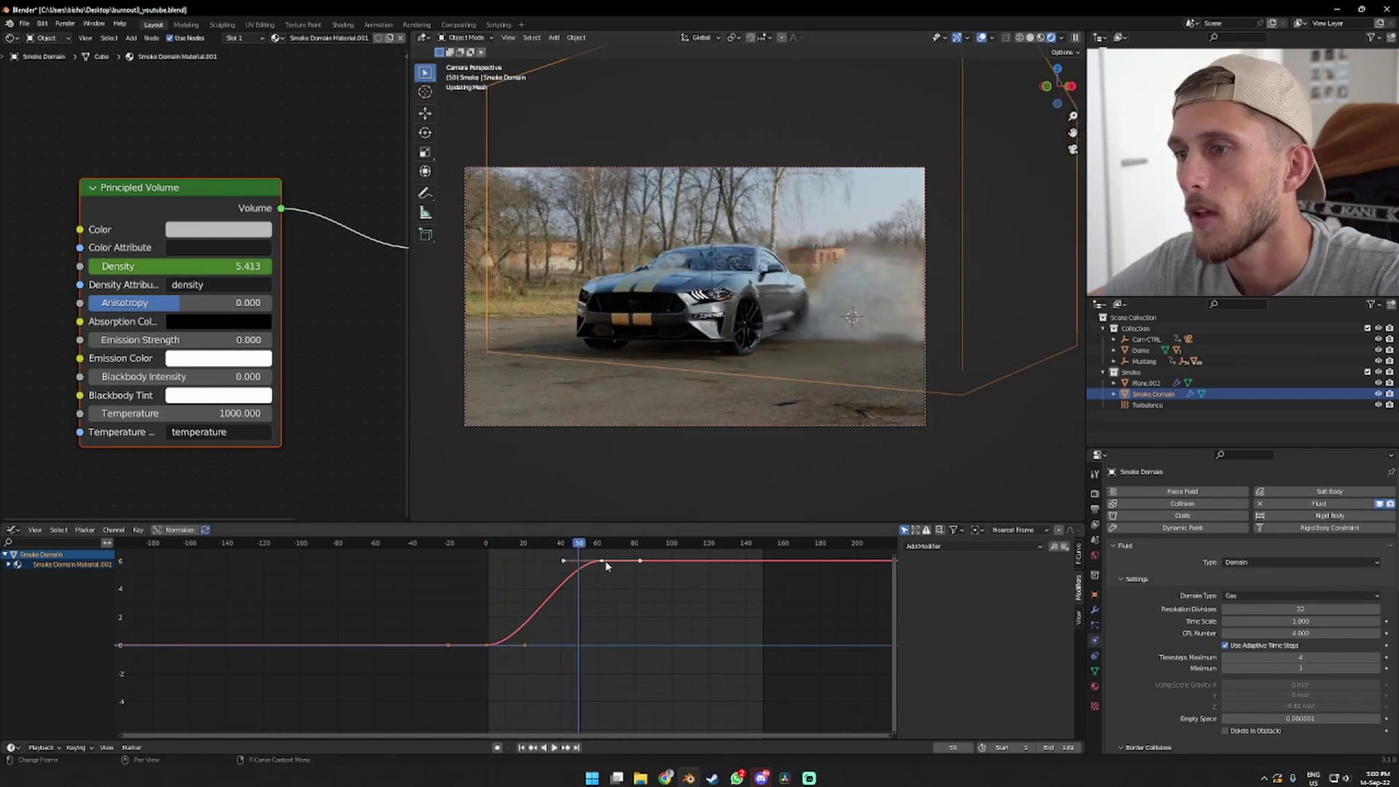
{"action": "left_click_drag", "start_coordinate": [599, 545], "coordinate": [685, 576]}
{"action": "scroll", "coordinate": [692, 578], "scroll_direction": "down", "scroll_amount": 1}
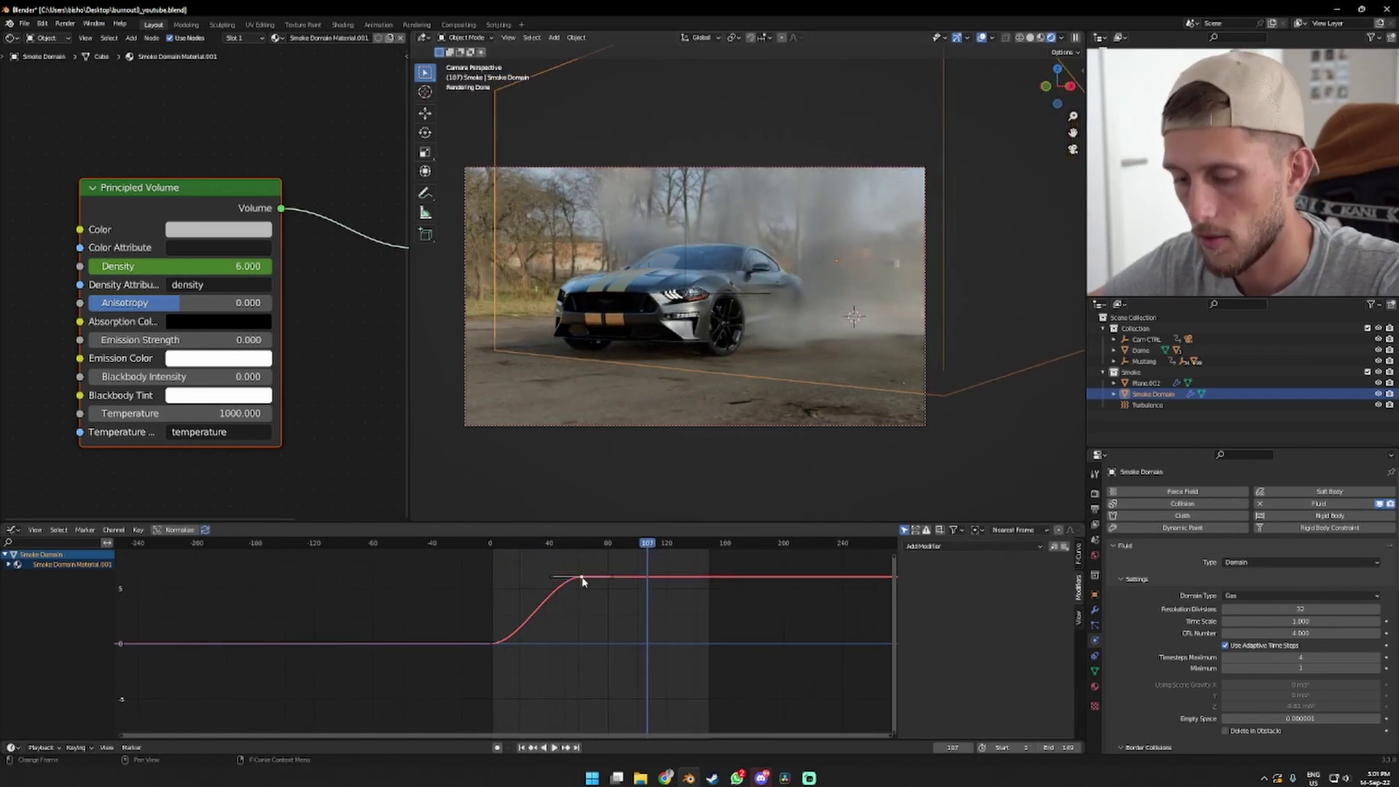
{"action": "key", "text": "g"}
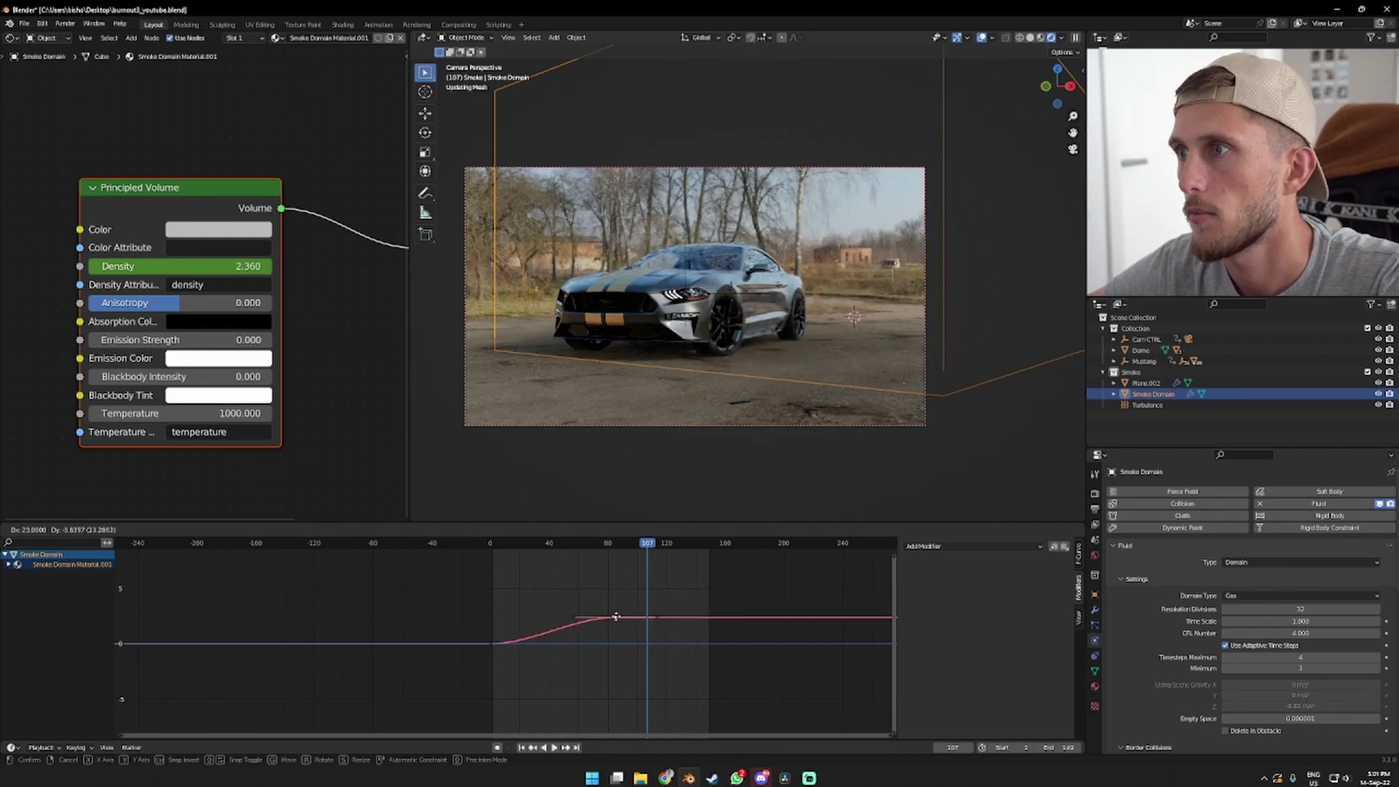
{"action": "left_click_drag", "start_coordinate": [616, 617], "coordinate": [610, 585]}
Replay the rendered animation from the start to check the adjusted smoke fade-in, stopping at frame 139
{"action": "key", "text": "shift+Left"}
{"action": "key", "text": "space"}
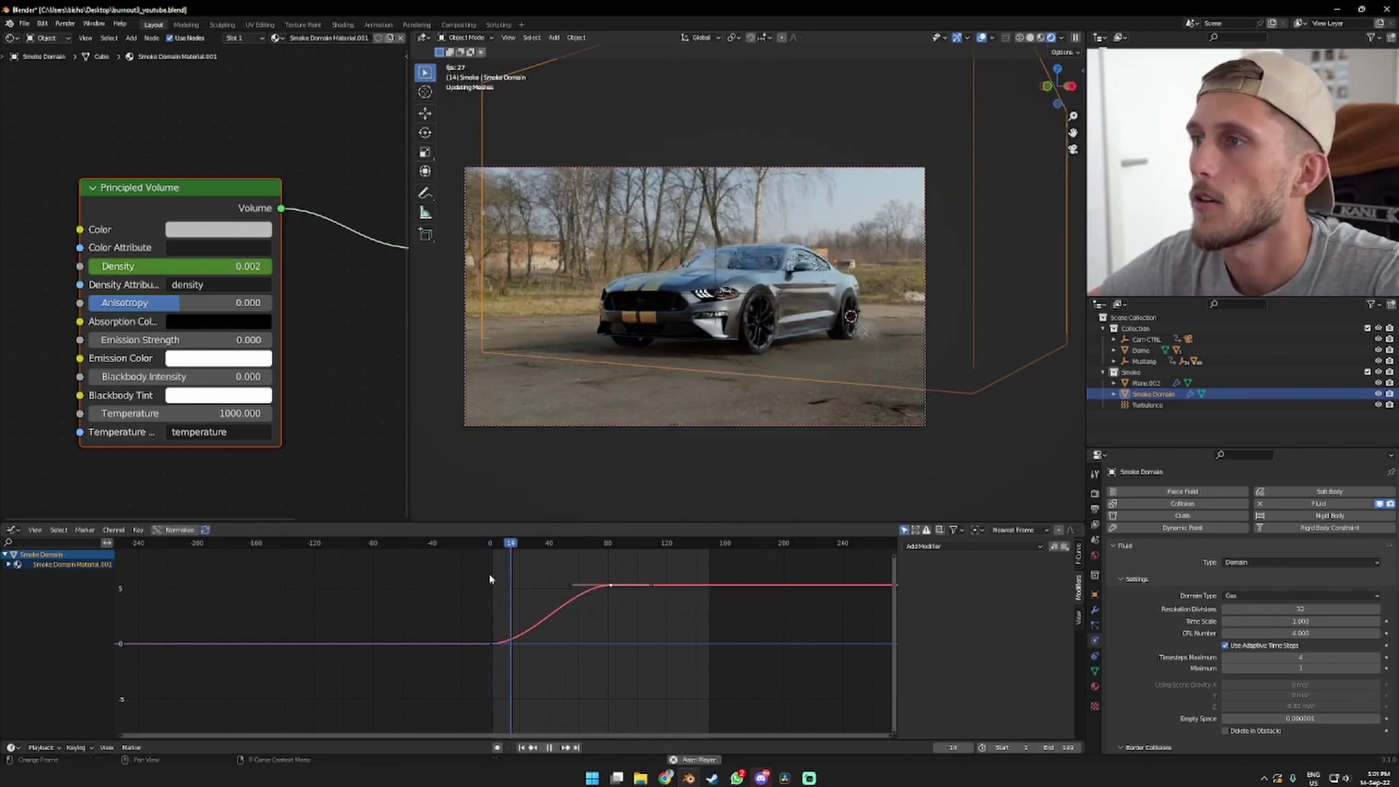
{"action": "left_click", "coordinate": [950, 487]}
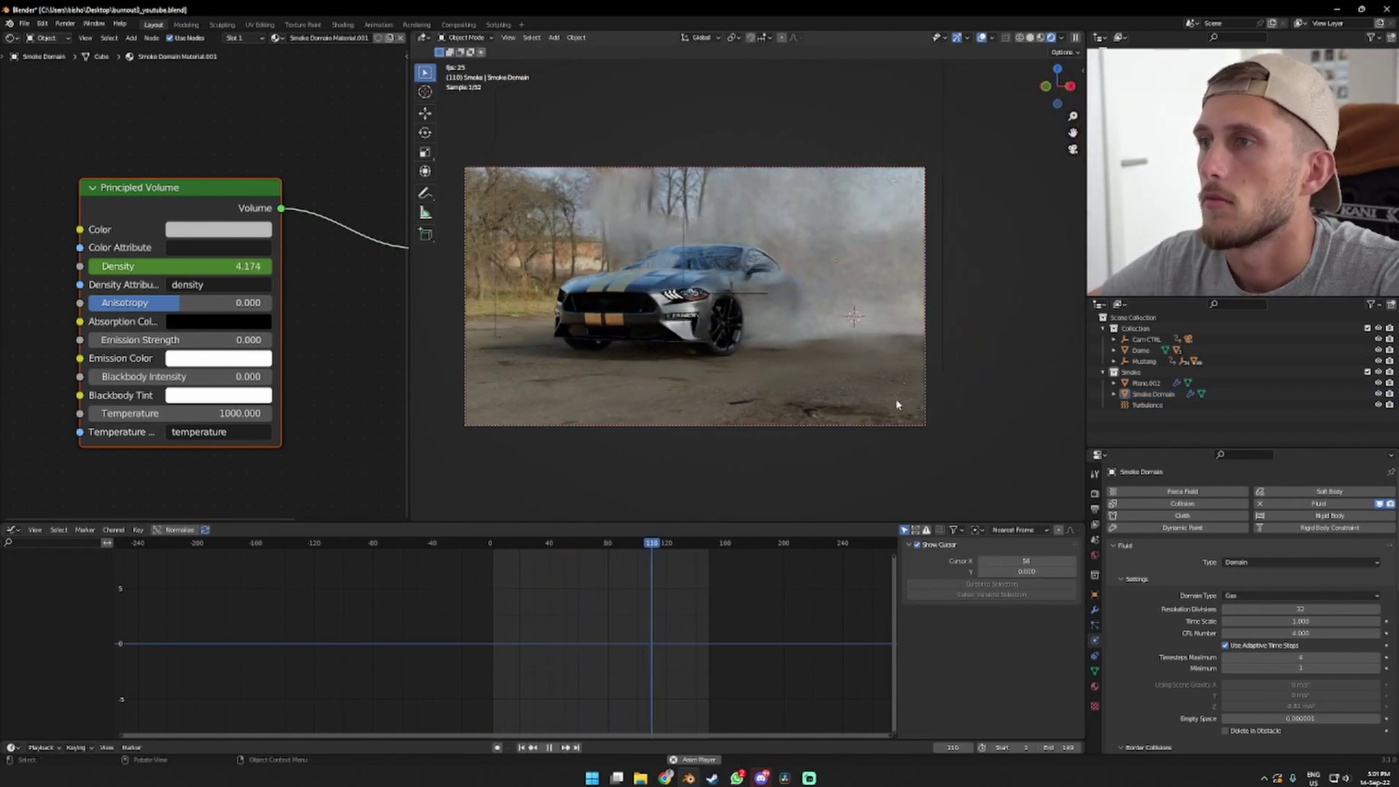
{"action": "key", "text": "space"}
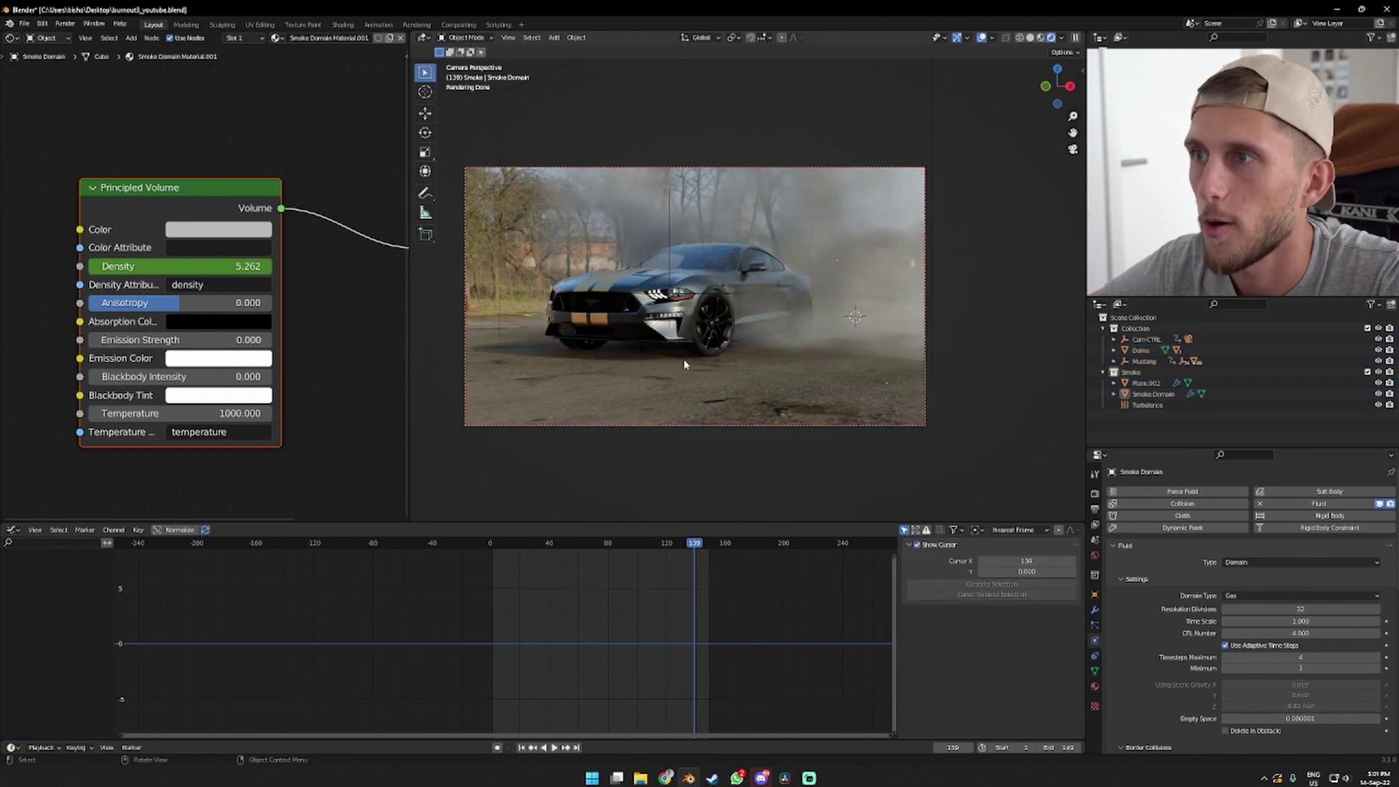
Inspect the rendered smoke around the car from close up and from several angles, then return to the camera view
{"action": "middle_click_drag", "start_coordinate": [684, 359], "coordinate": [710, 421]}
{"action": "scroll", "coordinate": [710, 422], "scroll_direction": "up", "scroll_amount": 2}
{"action": "middle_click_drag", "start_coordinate": [672, 339], "coordinate": [743, 335]}
{"action": "scroll", "coordinate": [744, 335], "scroll_direction": "up", "scroll_amount": 3}
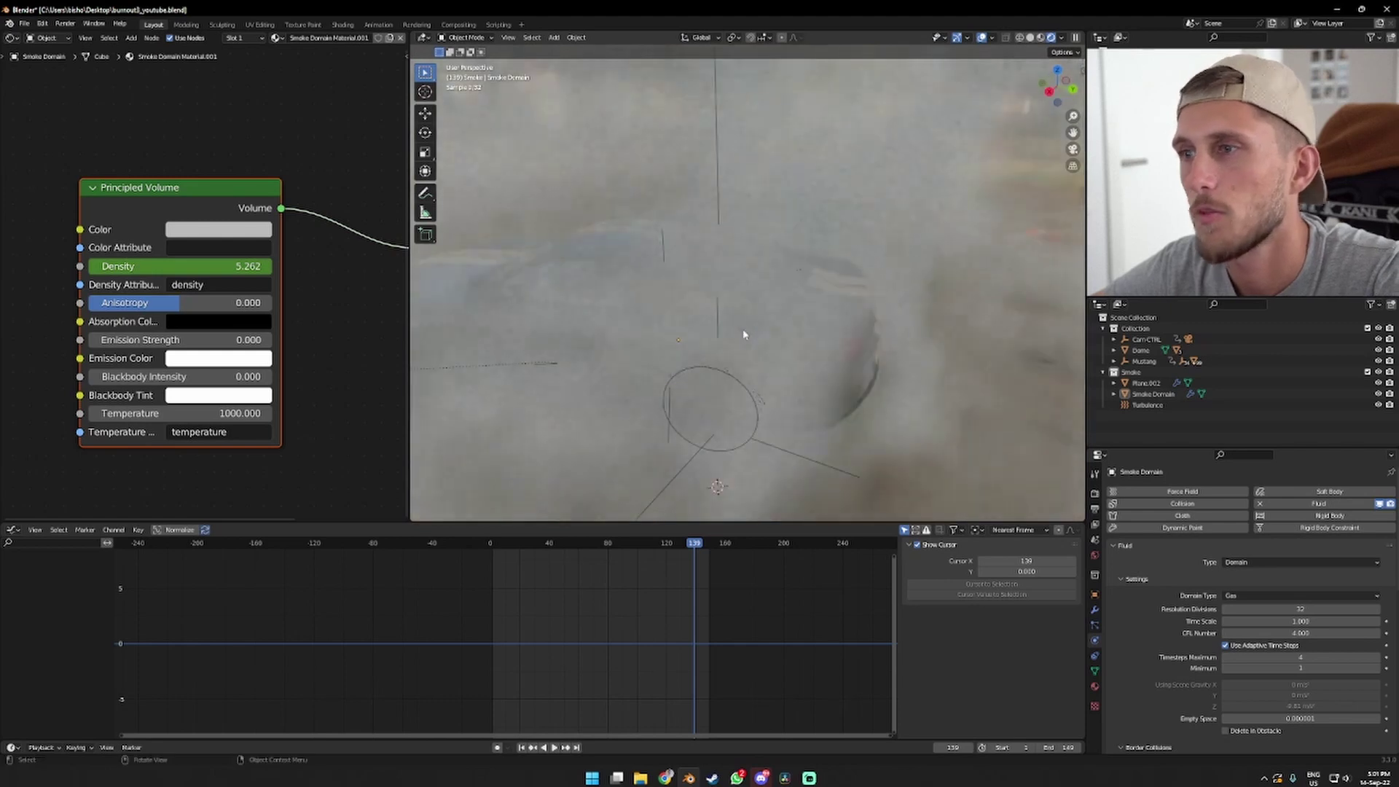
{"action": "scroll", "coordinate": [744, 335], "scroll_direction": "down", "scroll_amount": 3}
{"action": "middle_click_drag", "start_coordinate": [703, 294], "coordinate": [787, 328]}
{"action": "scroll", "coordinate": [784, 337], "scroll_direction": "down", "scroll_amount": 2}
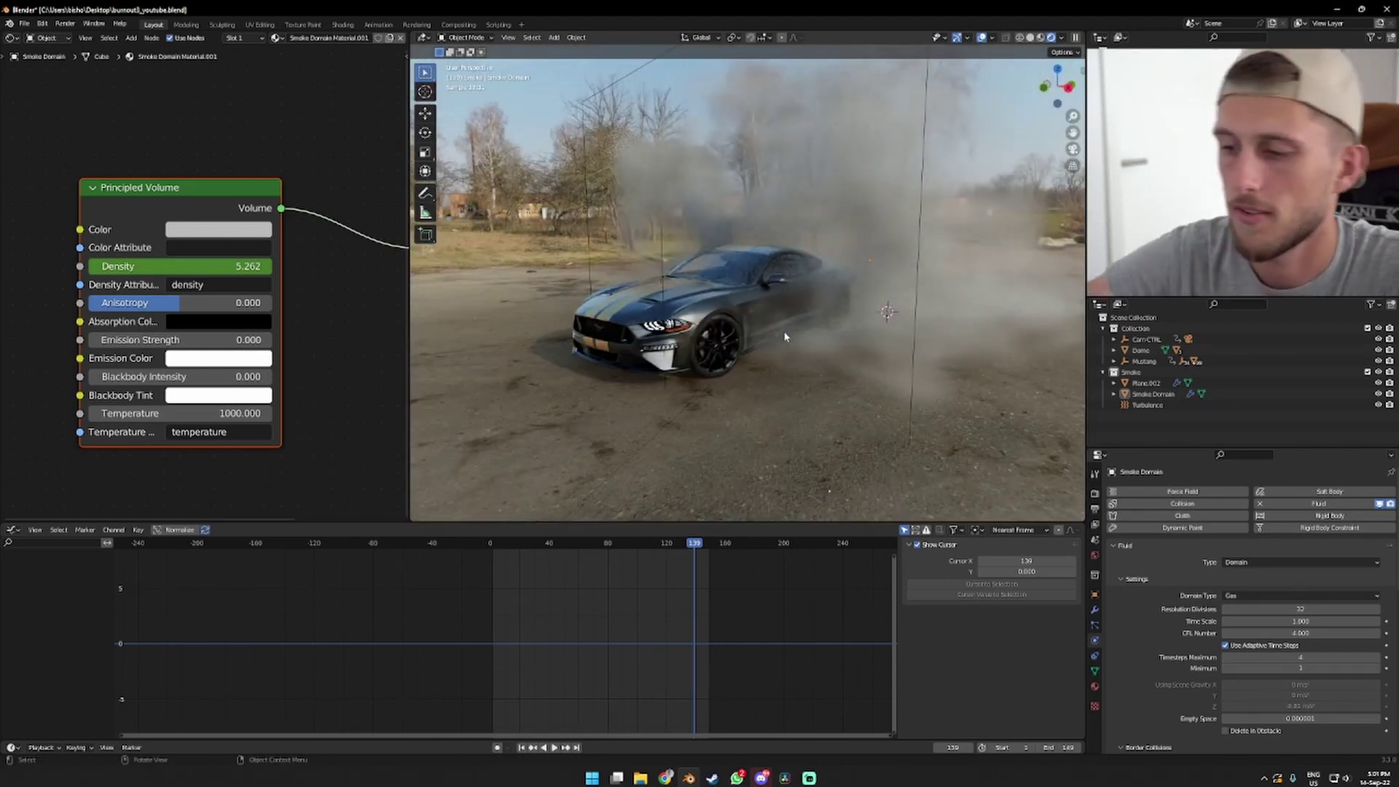
{"action": "key", "text": "KP_0"}
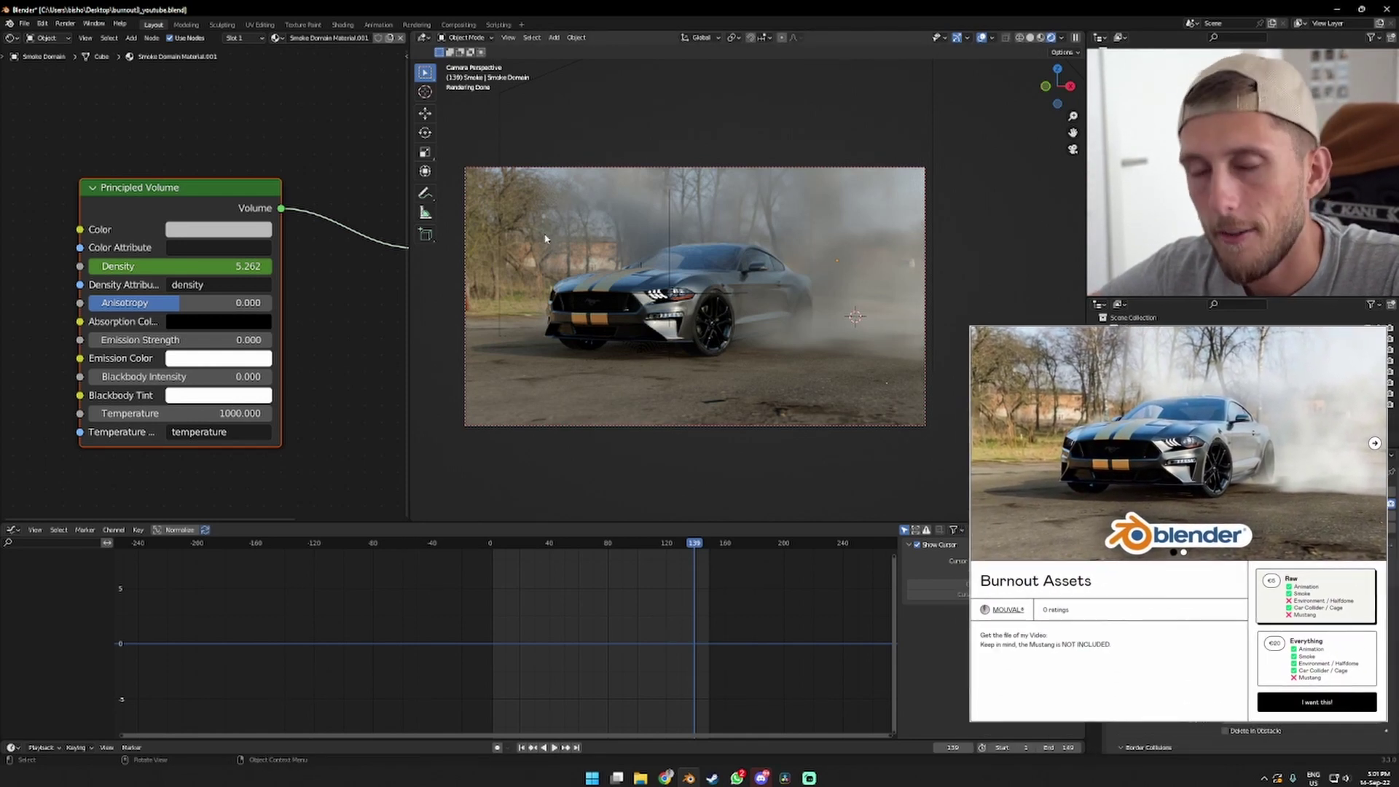
Select the Mustang parent empty and use Select Grouped to select all of its children
{"action": "middle_click_drag", "start_coordinate": [736, 330], "coordinate": [778, 352]}
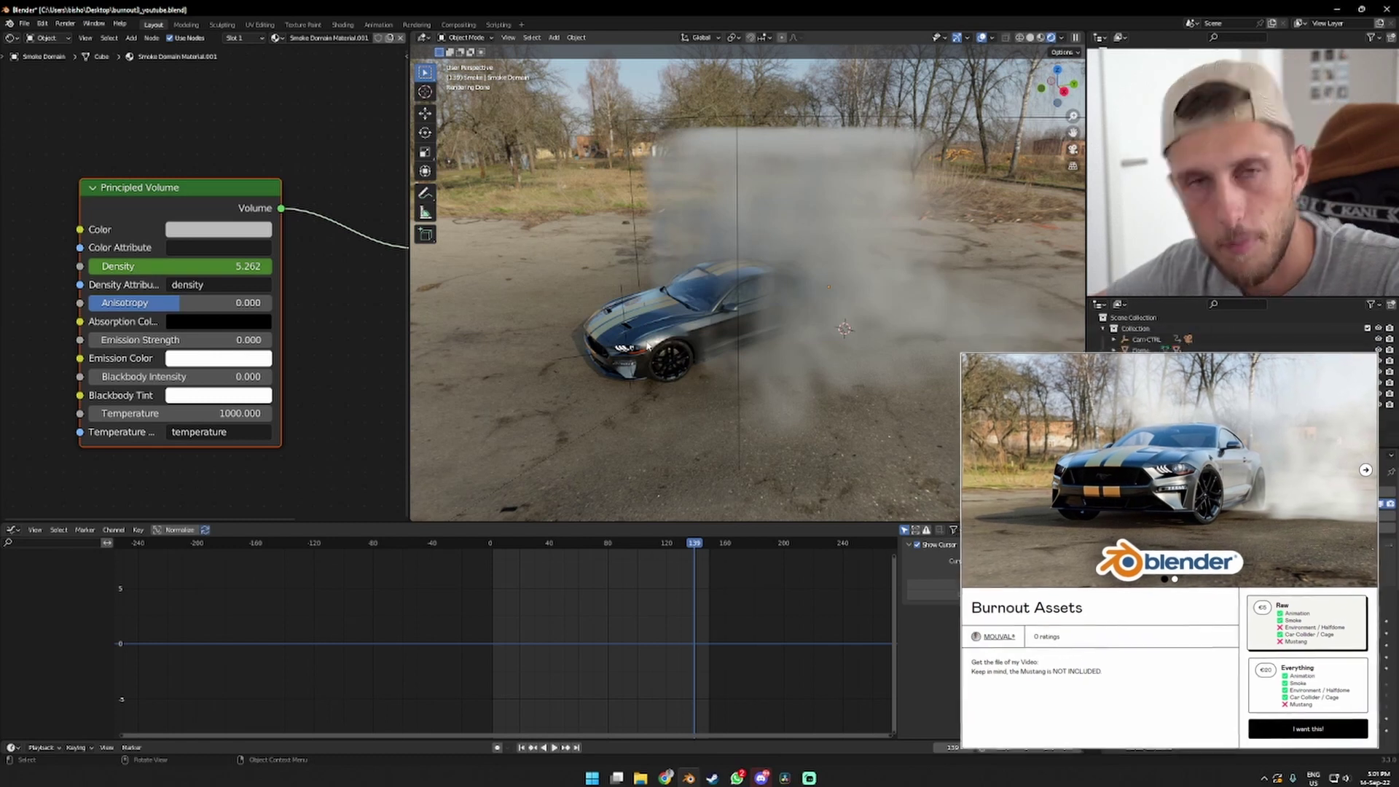
{"action": "left_click", "coordinate": [605, 335]}
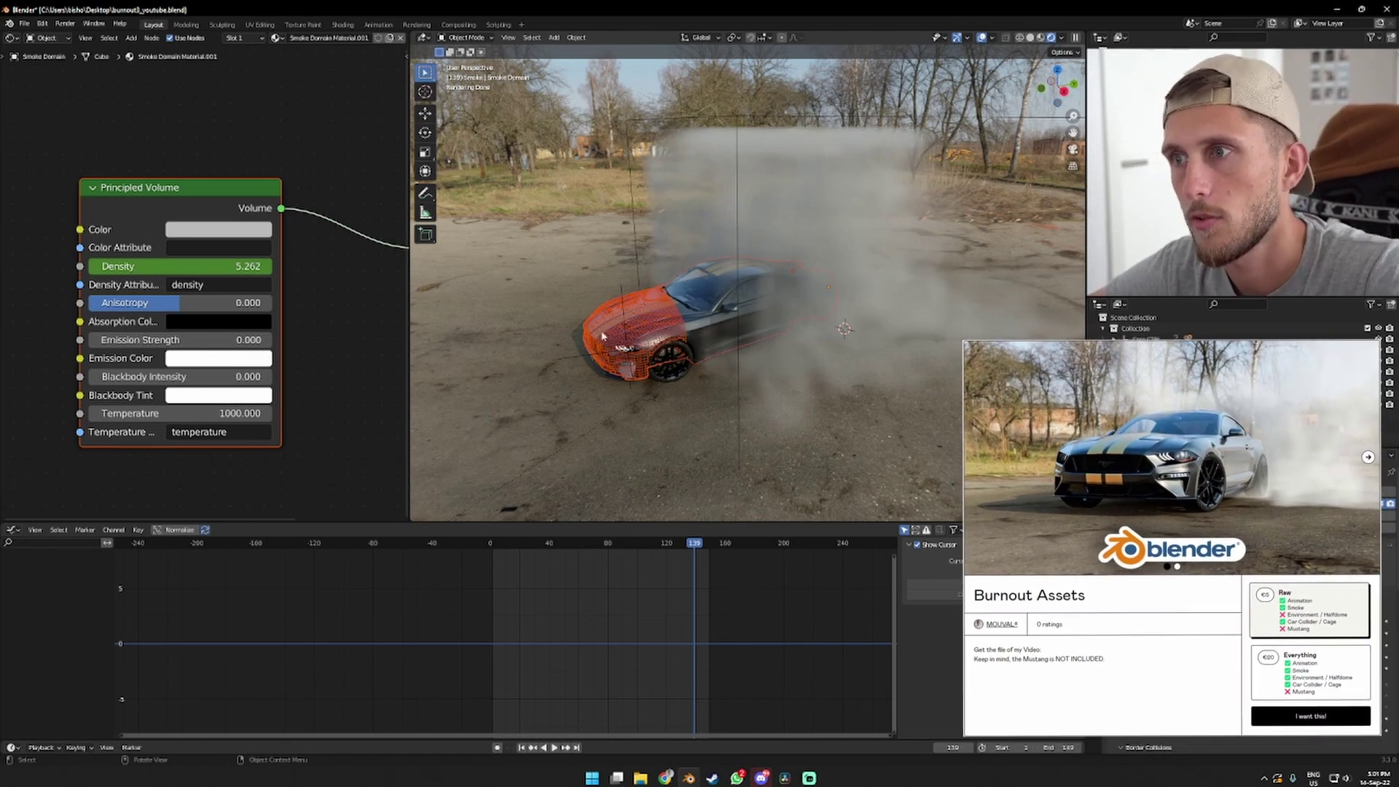
{"action": "middle_click_drag", "start_coordinate": [604, 335], "coordinate": [692, 328]}
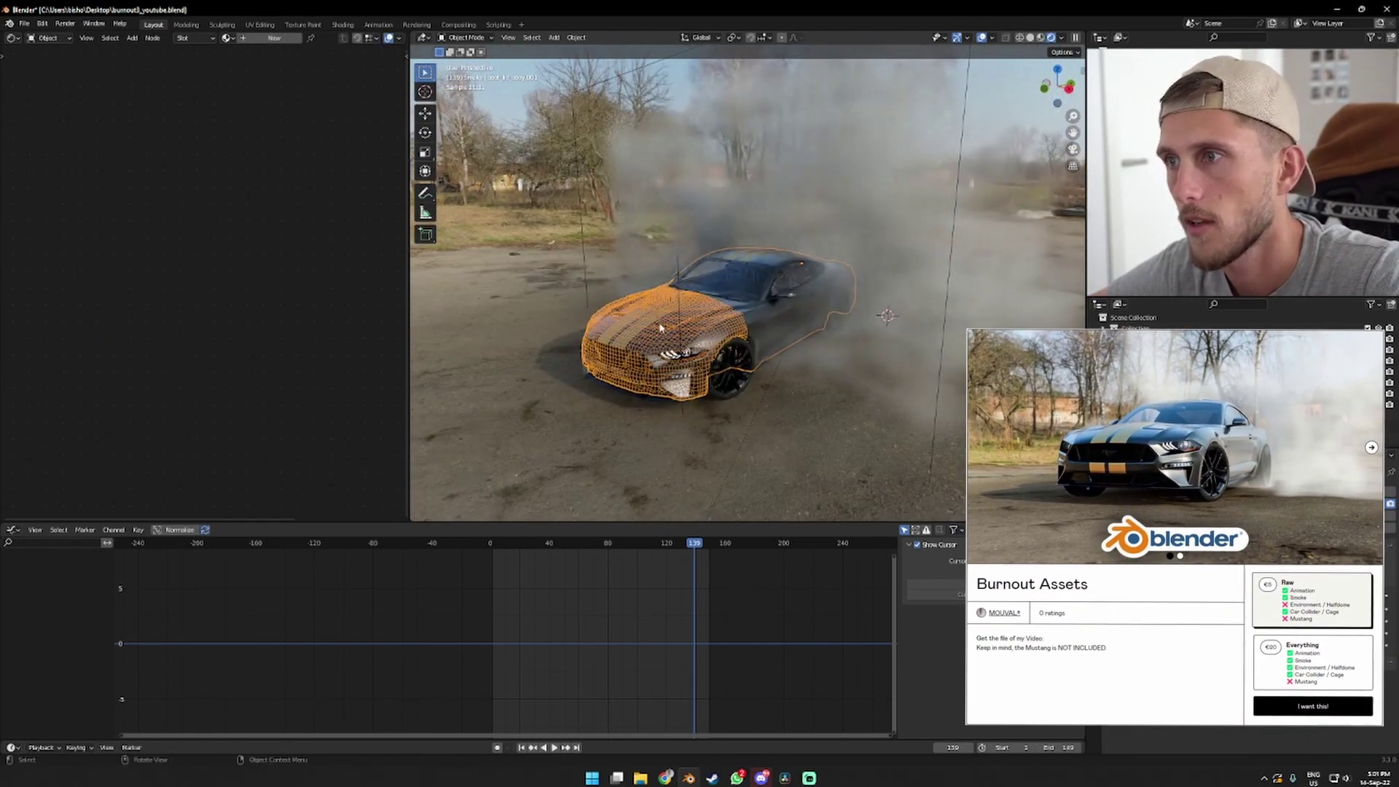
{"action": "left_click", "coordinate": [1140, 371]}
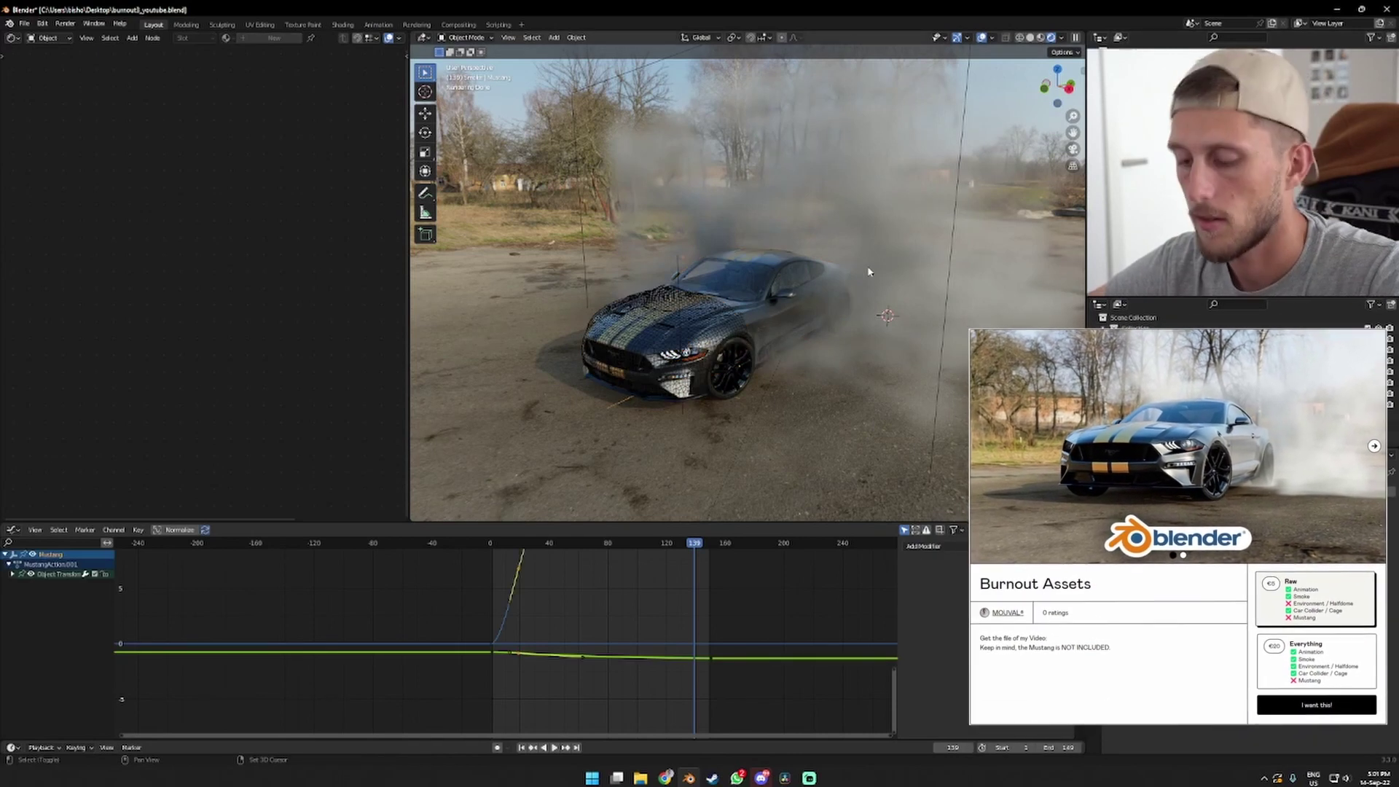
{"action": "key", "text": "shift+g"}
{"action": "left_click", "coordinate": [831, 271]}
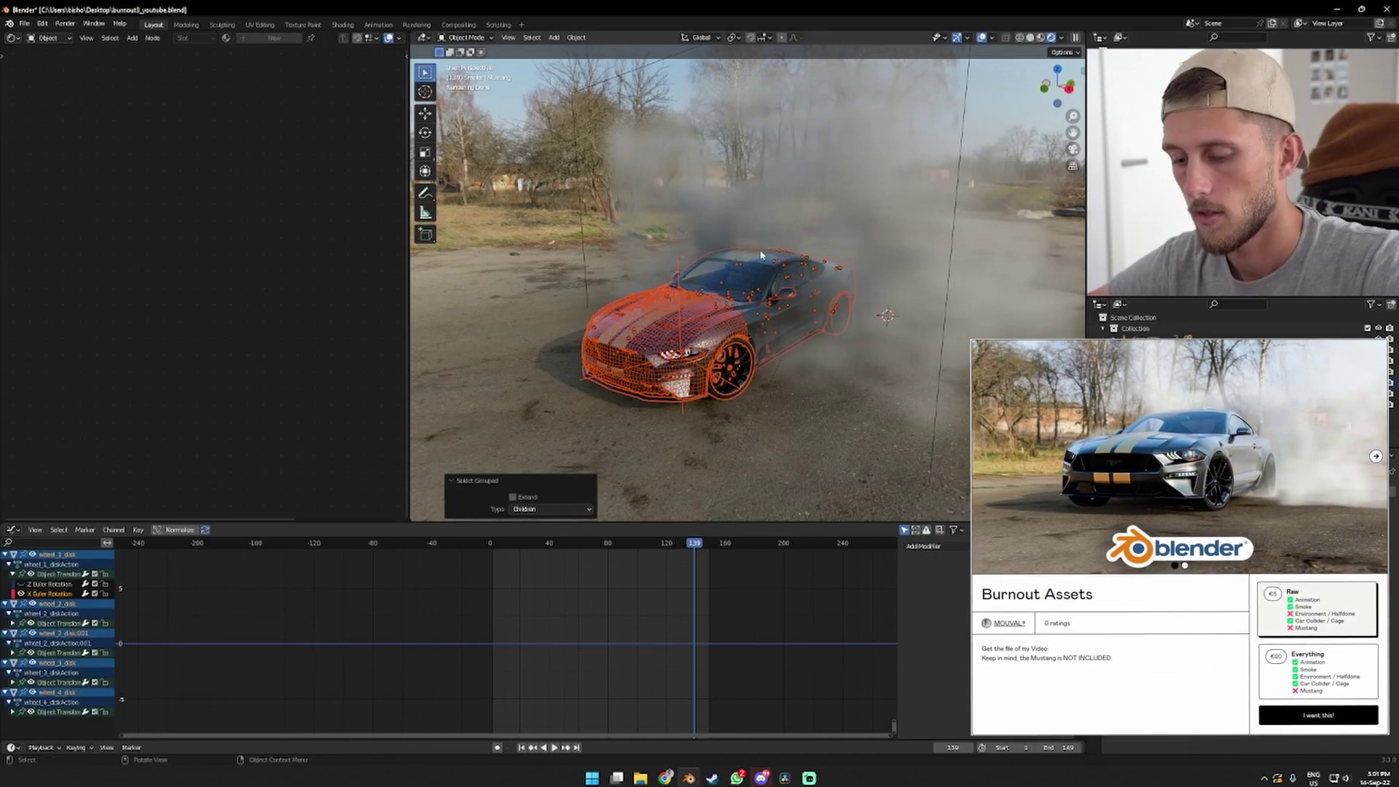
Remove the Mustang's parts other than the body shell from view, then hide the shell to expose the wireframe collision cage
{"action": "left_click", "coordinate": [602, 325], "text": "shift"}
{"action": "left_click", "coordinate": [602, 325], "text": "shift"}
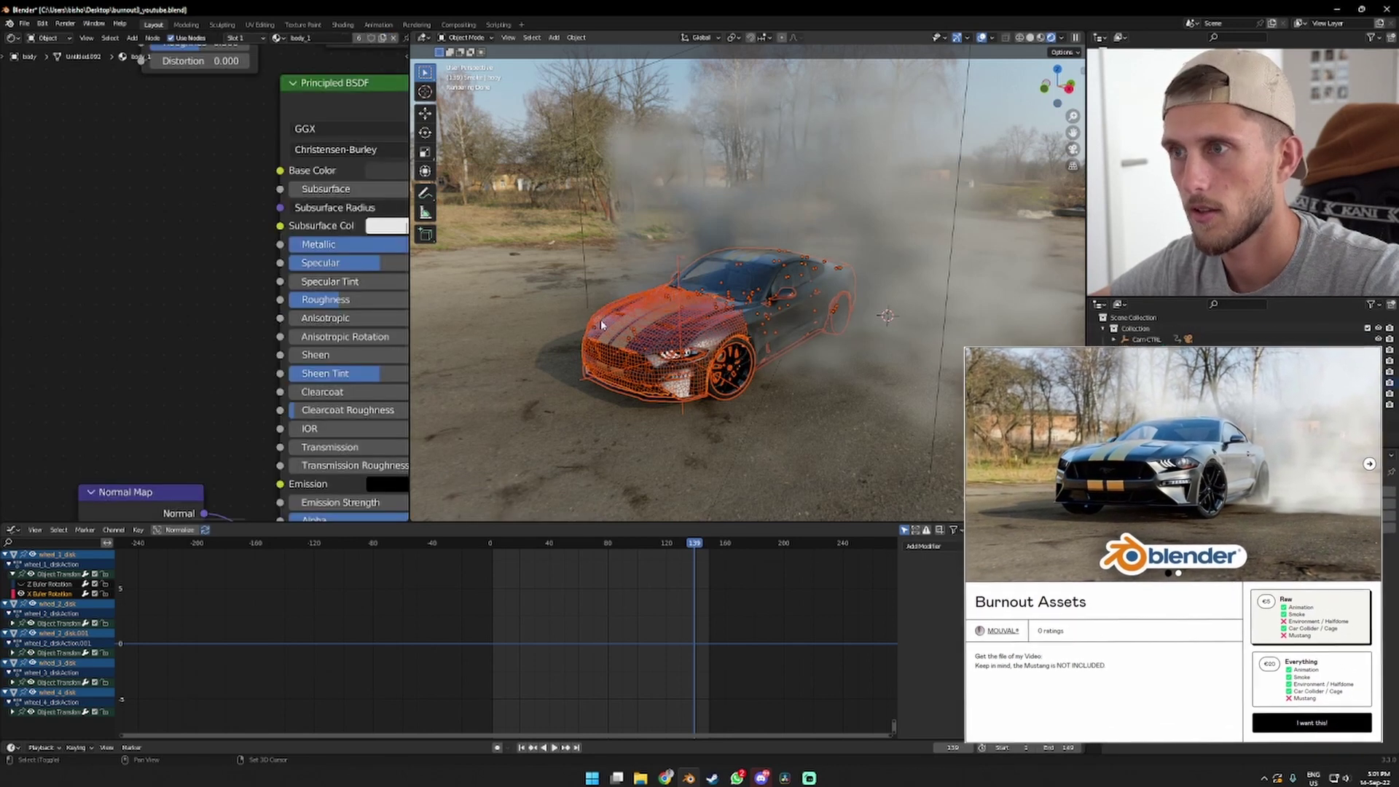
{"action": "scroll", "coordinate": [602, 325], "scroll_direction": "up", "scroll_amount": 3}
{"action": "key", "text": "b"}
{"action": "middle_click_drag", "start_coordinate": [502, 310], "coordinate": [526, 315]}
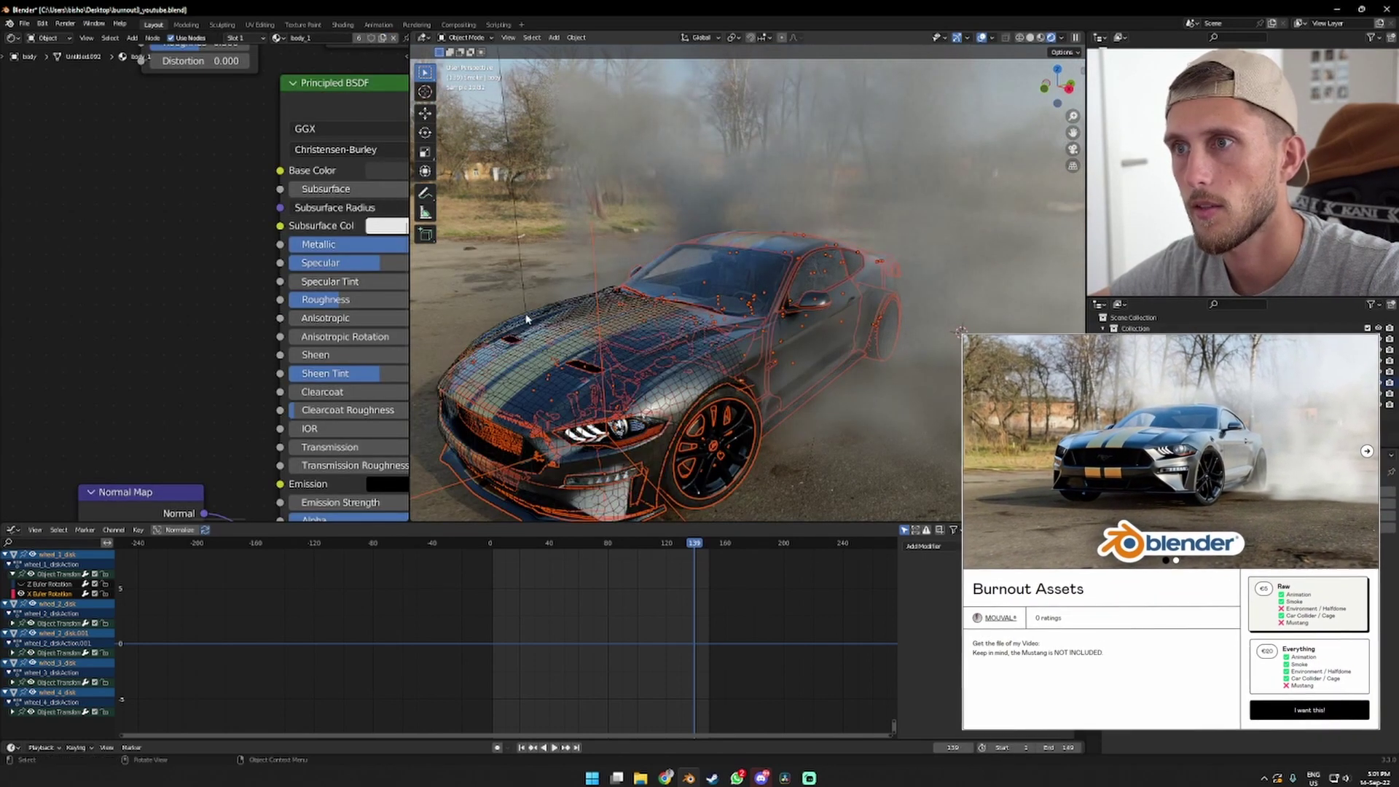
{"action": "key", "text": "Delete"}
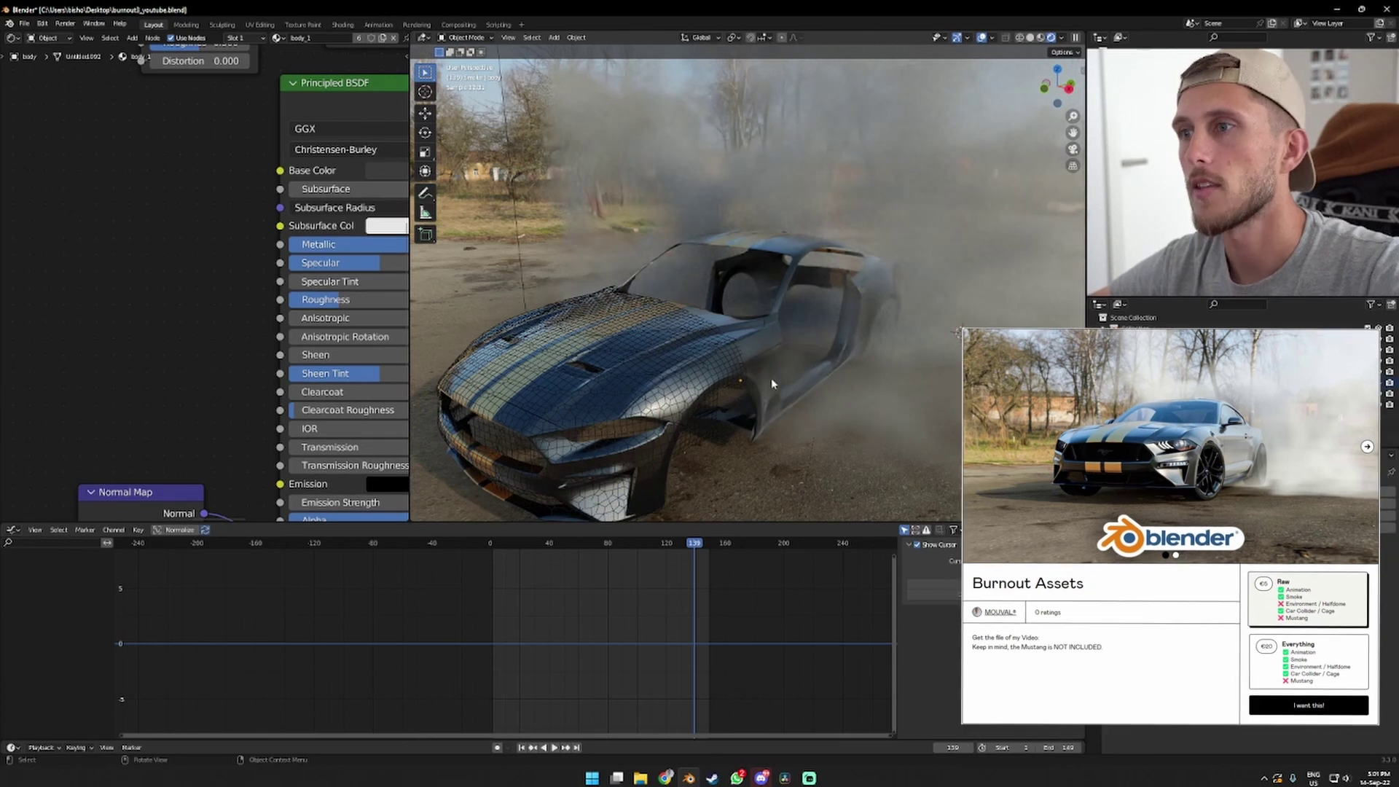
{"action": "left_click", "coordinate": [716, 375]}
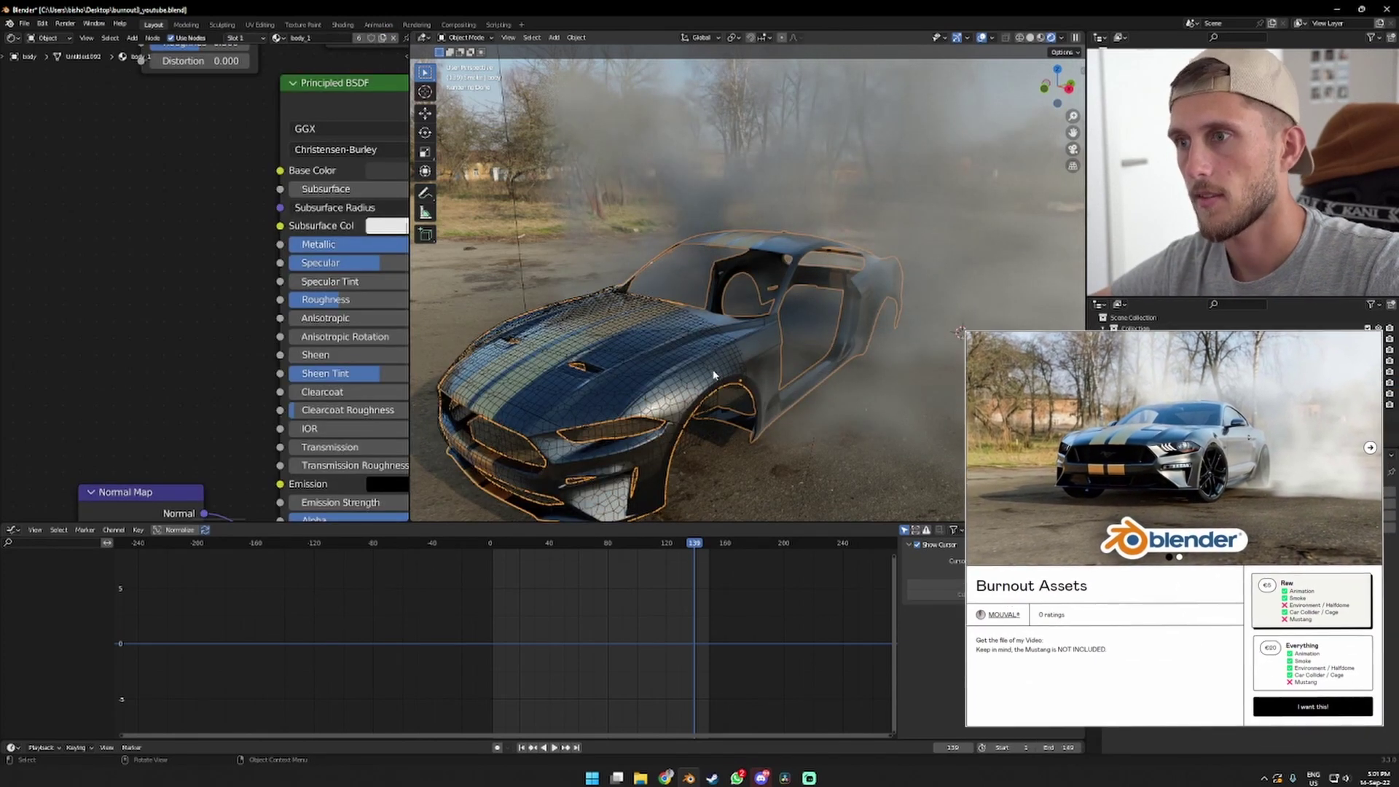
{"action": "key", "text": "h"}
Scrub to an earlier frame and examine how the smoke behaves around the exposed collision cage
{"action": "left_click", "coordinate": [625, 395]}
{"action": "scroll", "coordinate": [660, 364], "scroll_direction": "down", "scroll_amount": 3}
{"action": "mouse_move", "coordinate": [580, 546]}
{"action": "left_mouse_down"}
{"action": "mouse_move", "coordinate": [505, 551]}
{"action": "mouse_move", "coordinate": [591, 545]}
{"action": "left_mouse_up"}
{"action": "left_click", "coordinate": [824, 319]}
{"action": "middle_click_drag", "start_coordinate": [824, 319], "coordinate": [754, 328]}
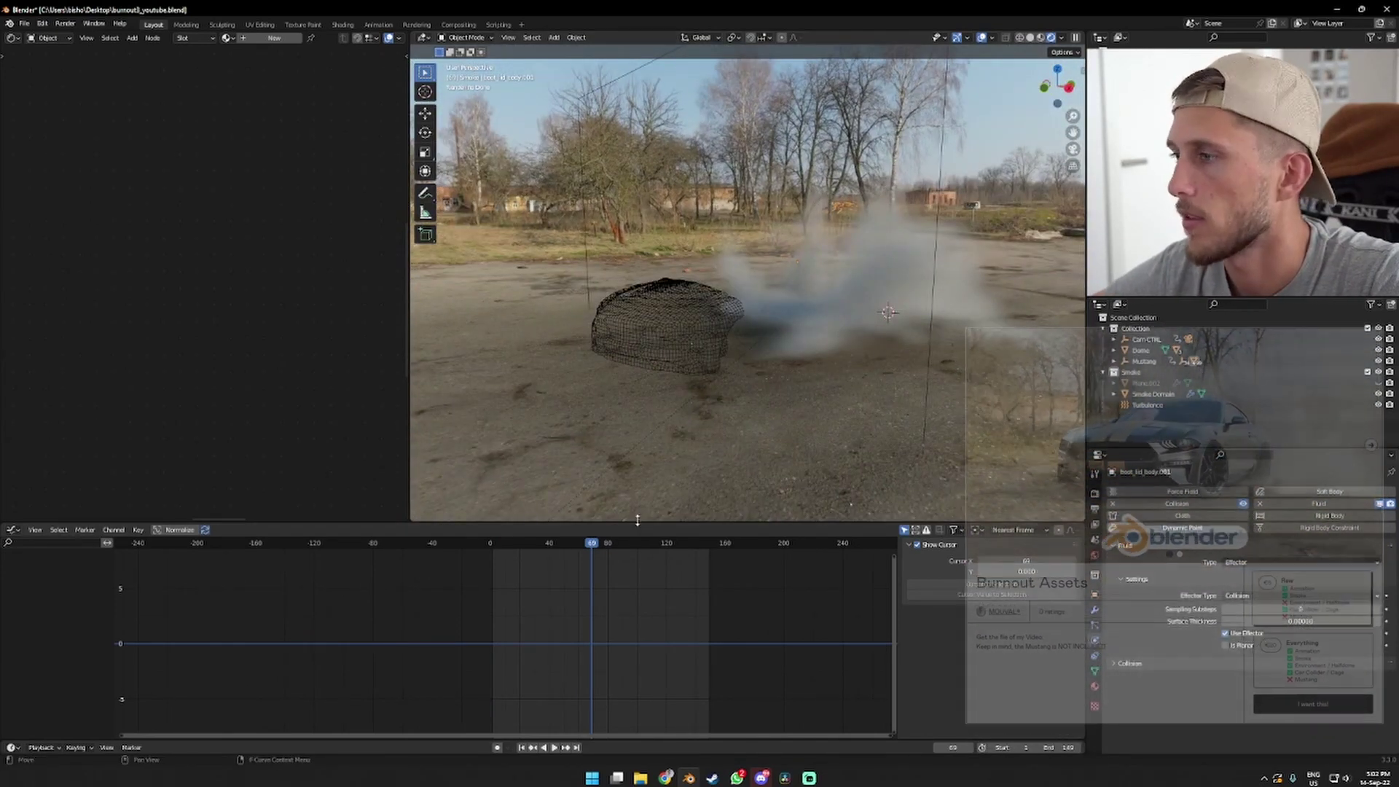